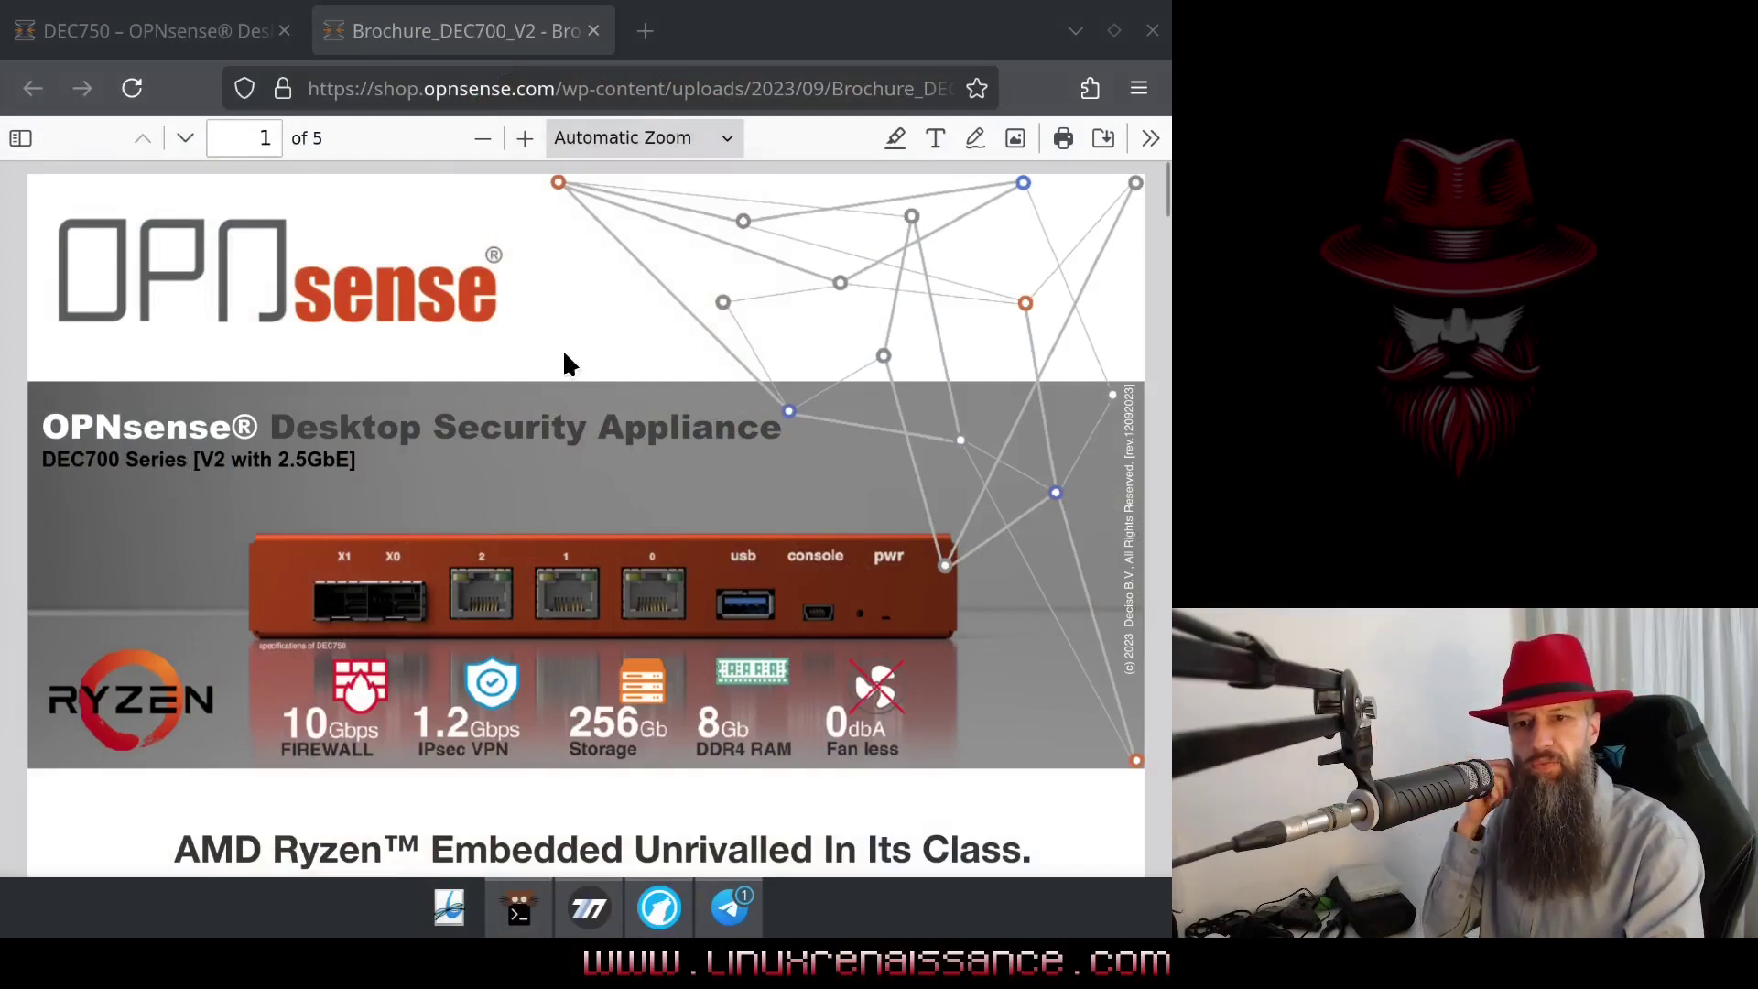
# Step: Scroll page 1 of the DEC700 V2 brochure to its feature list, showing 10Gbps Throughput
pyautogui.scroll(-2, 576, 357)
pyautogui.scroll(-5, 577, 357)
pyautogui.scroll(3, 463, 314)
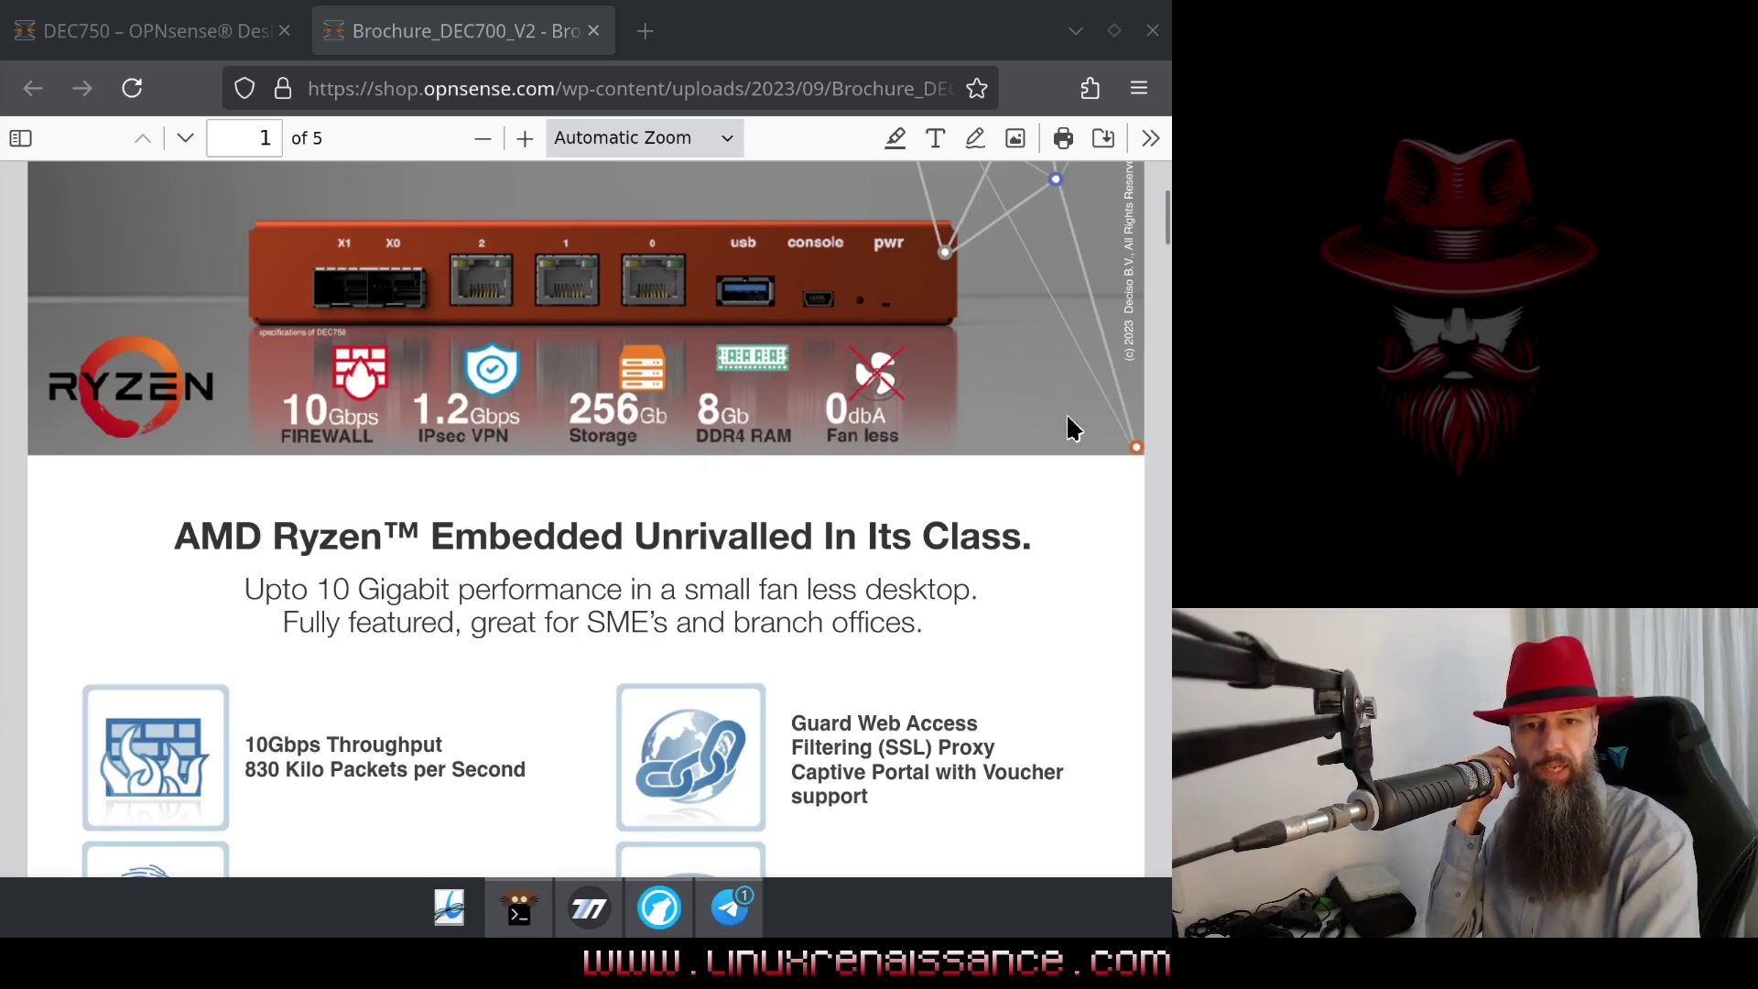
pyautogui.scroll(-3, 1052, 430)
pyautogui.scroll(3, 870, 435)
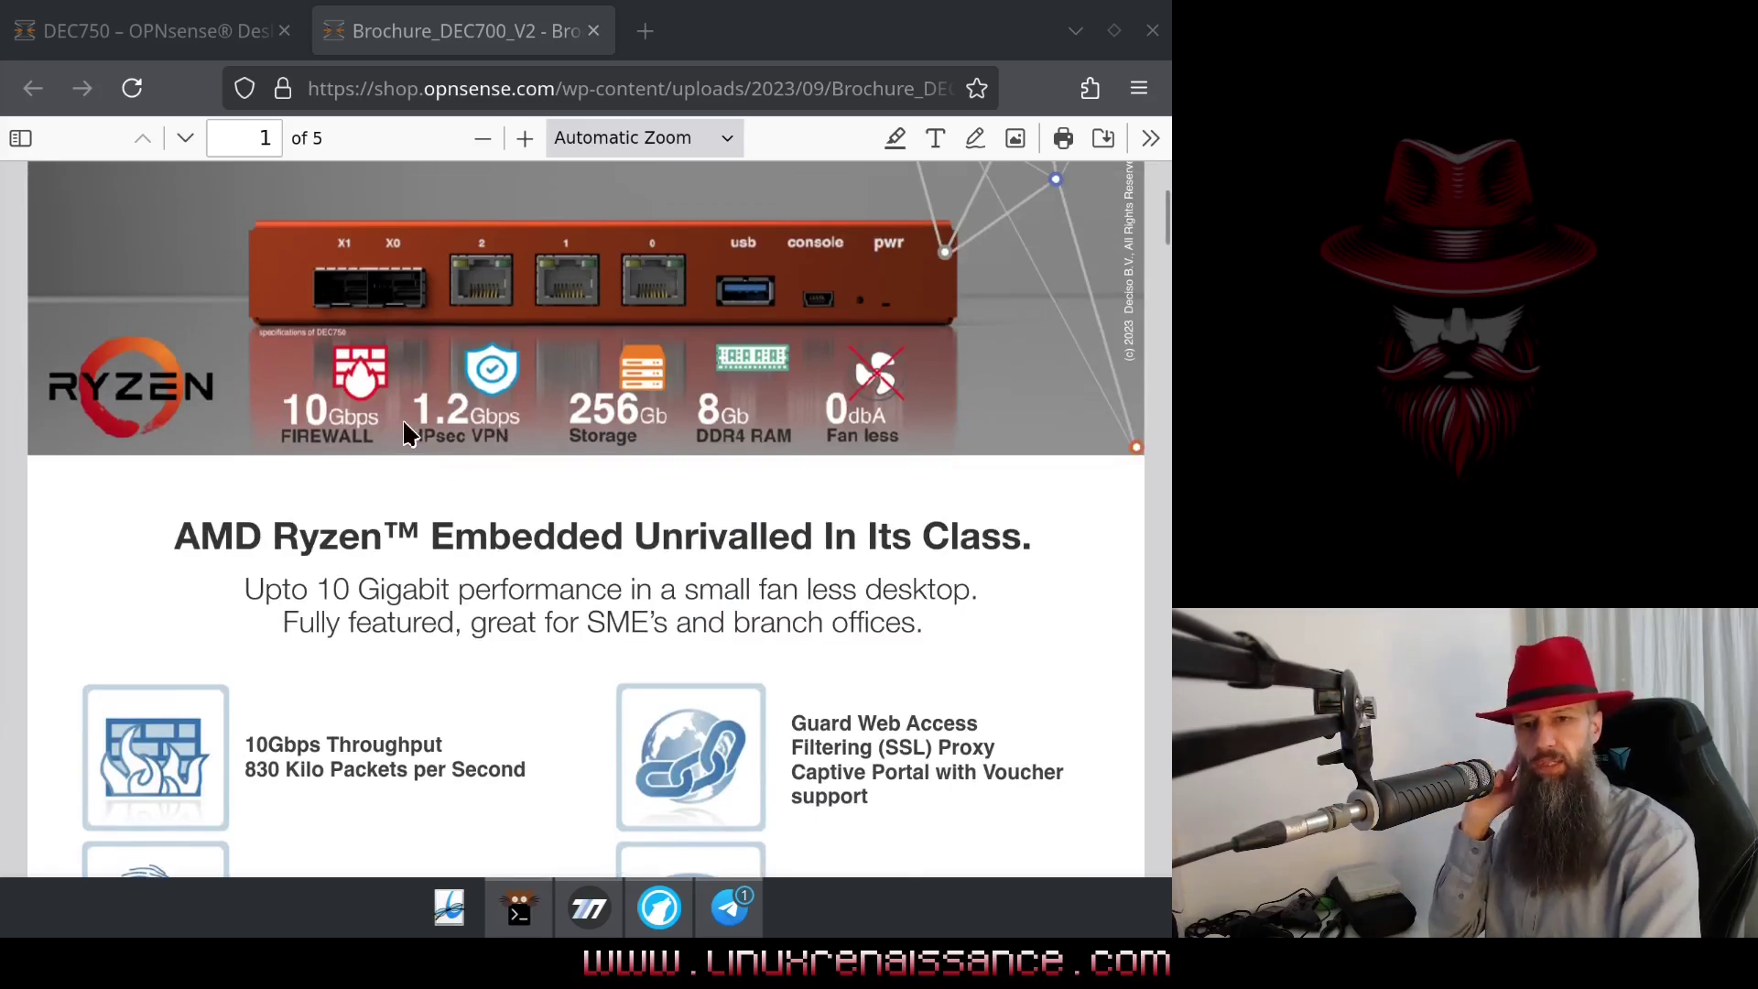
pyautogui.scroll(-3, 403, 423)
pyautogui.scroll(-3, 407, 433)
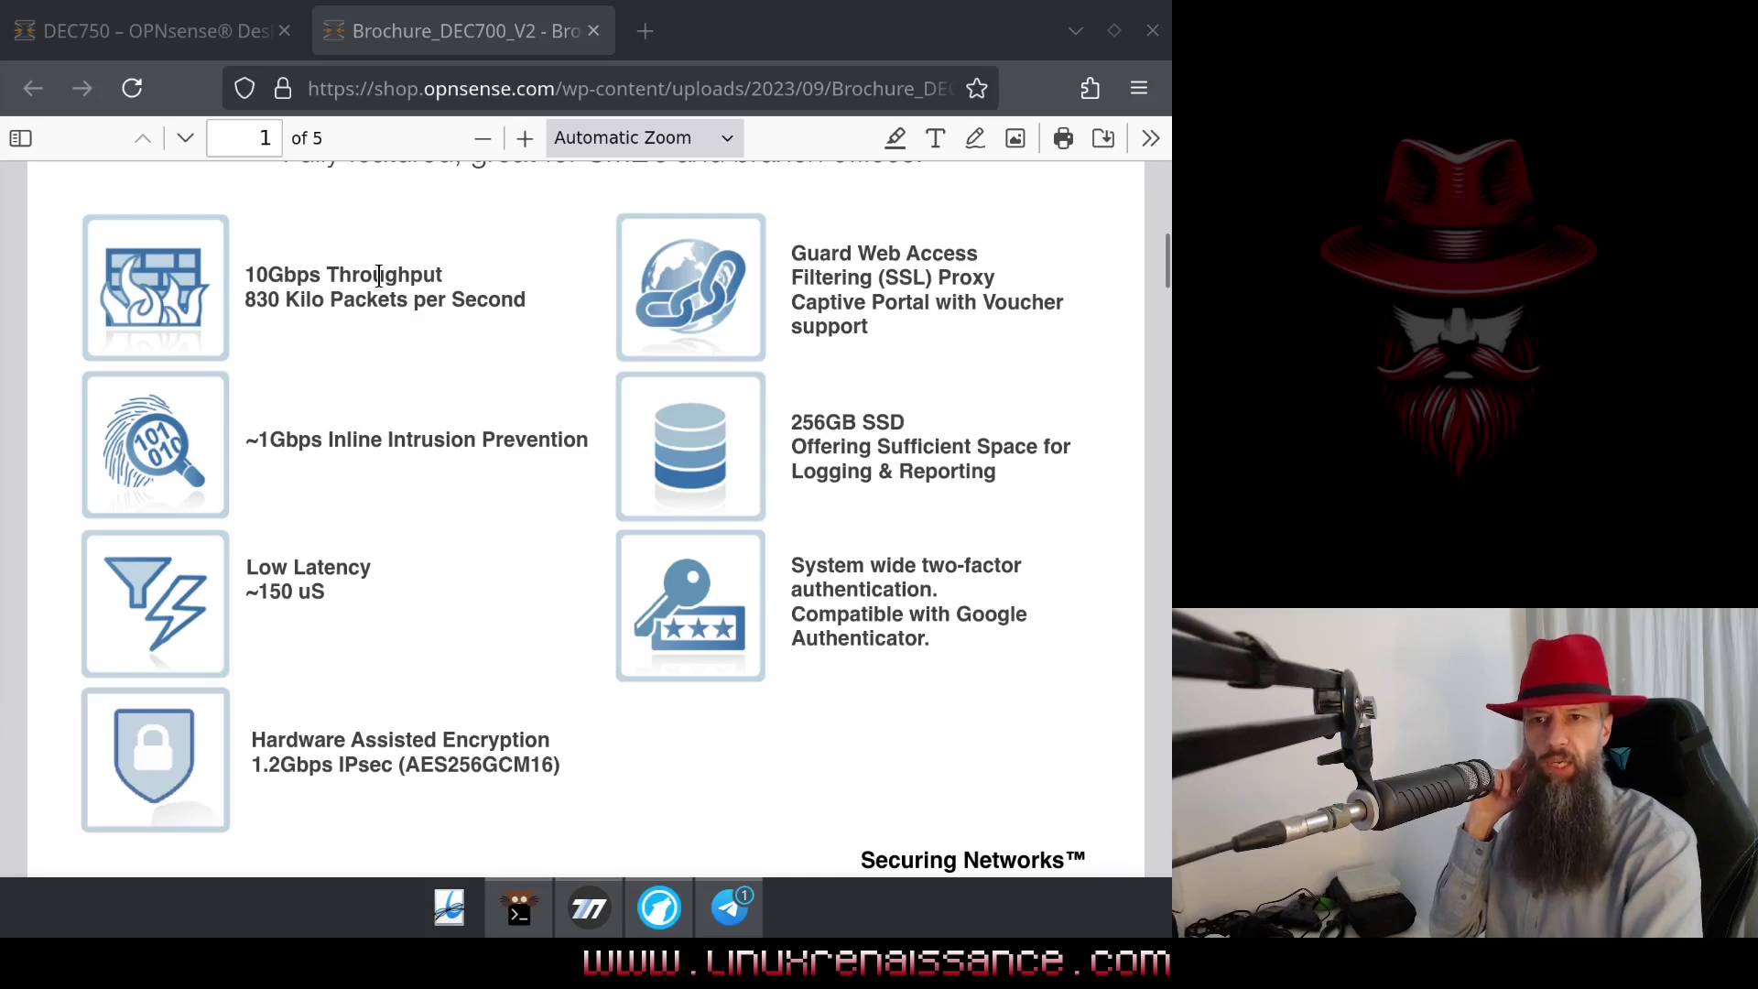
# Step: Briefly highlight the 10Gbps Throughput text, then scroll to the brochure's second page
pyautogui.moveTo(257, 274); pyautogui.dragTo(446, 308)
pyautogui.click(443, 324)
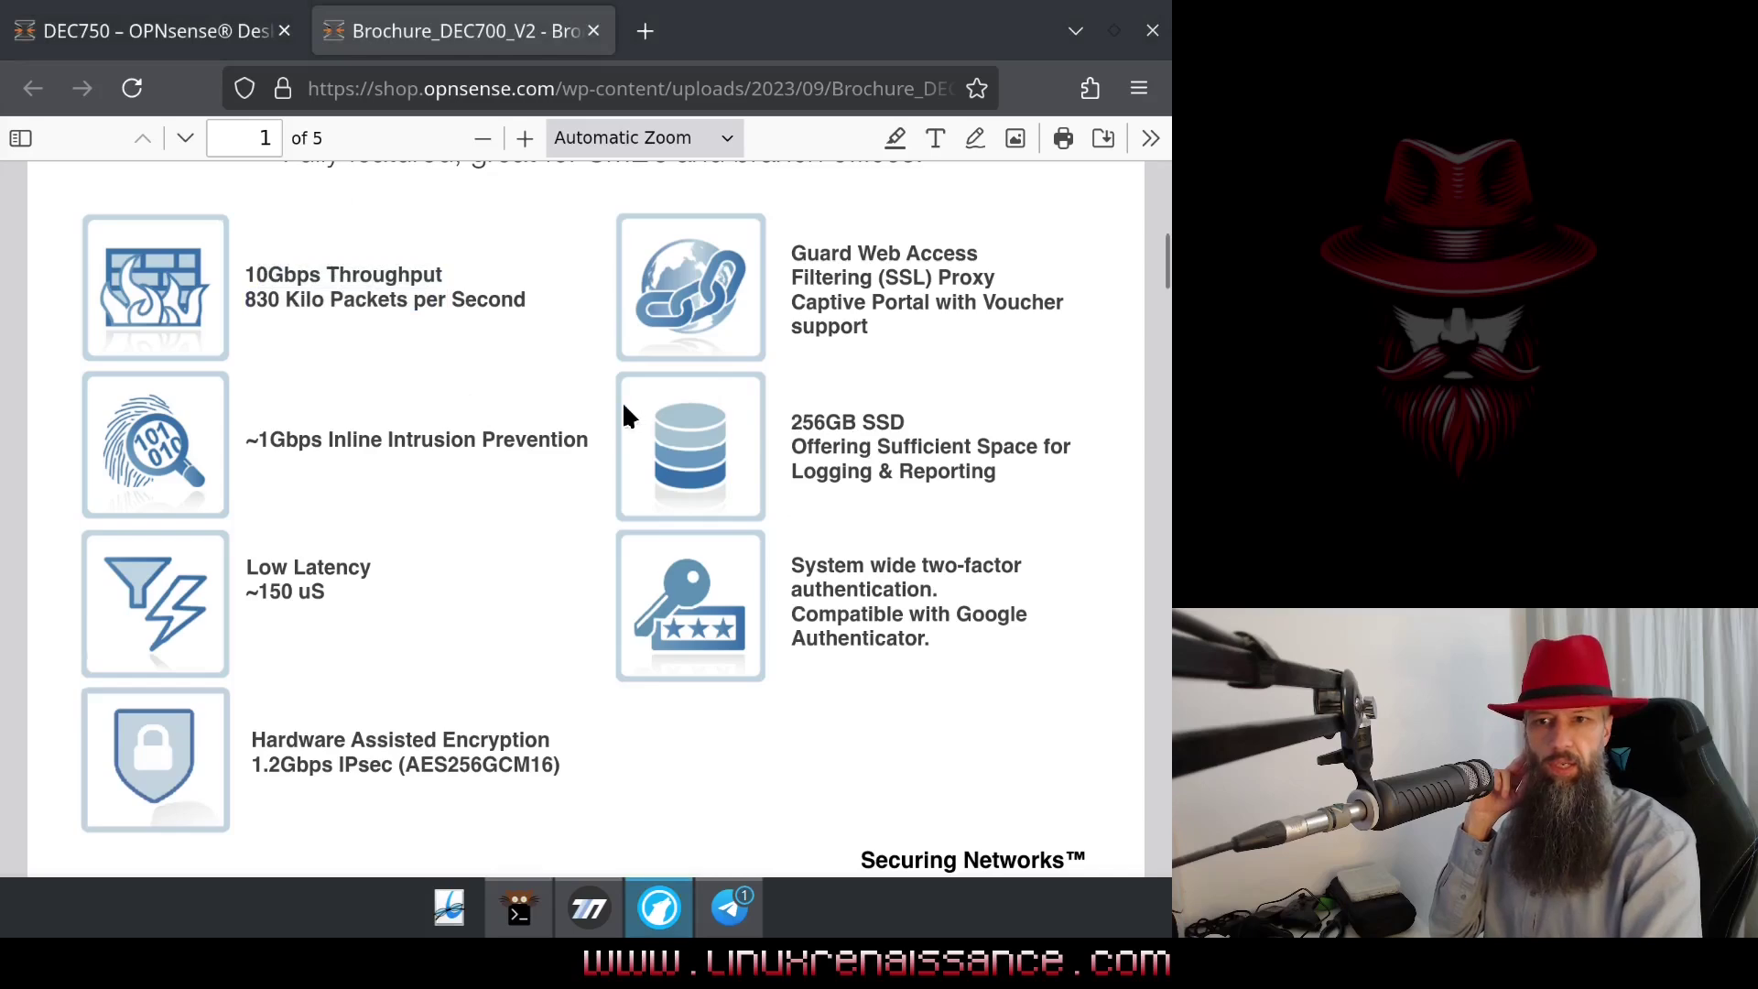
pyautogui.scroll(-3, 622, 403)
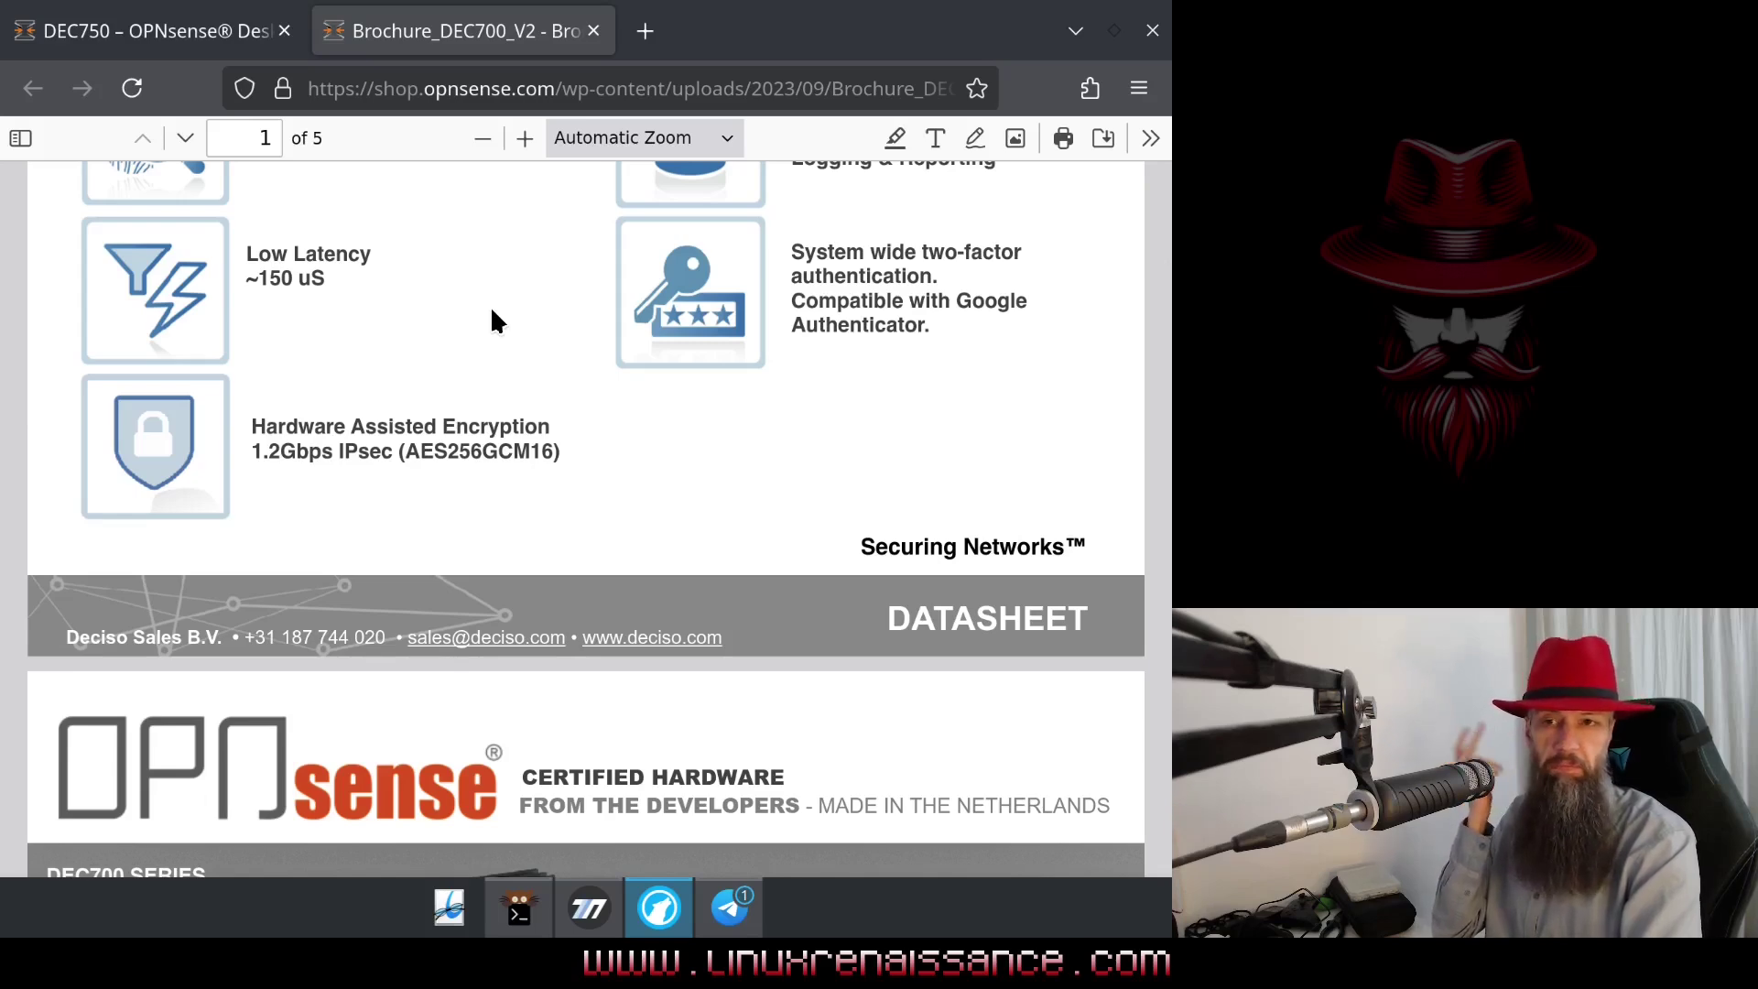
pyautogui.scroll(-5, 461, 368)
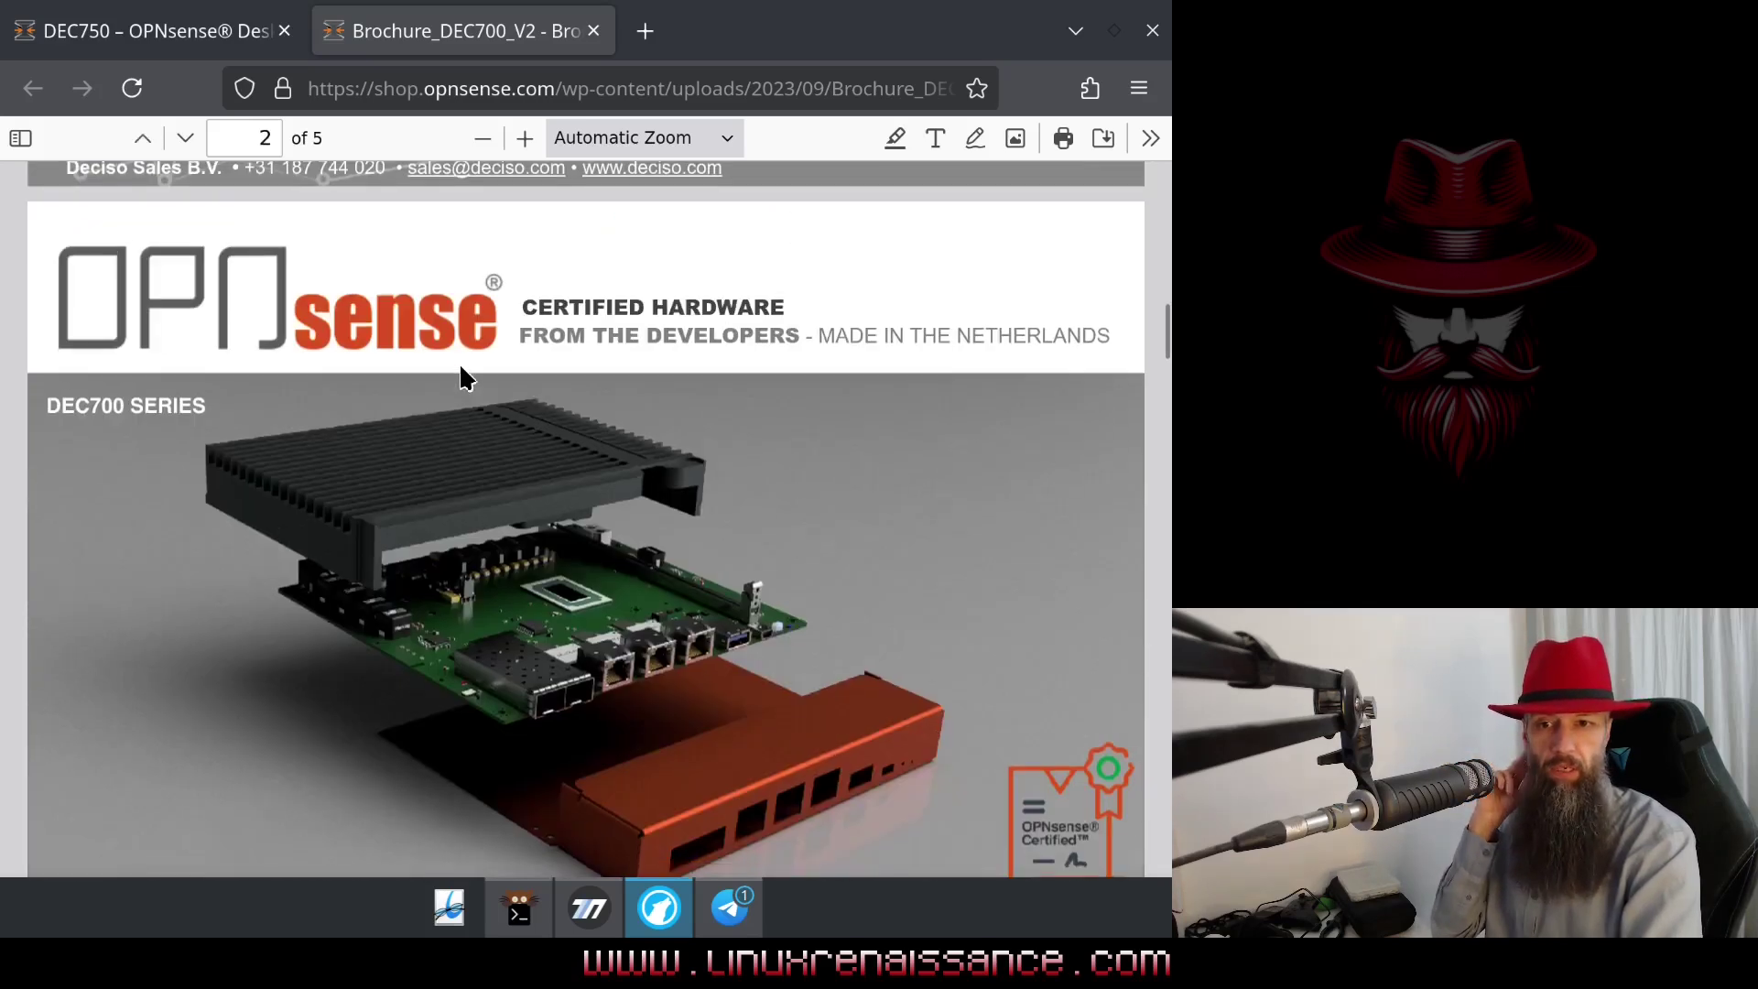
pyautogui.scroll(-2, 460, 368)
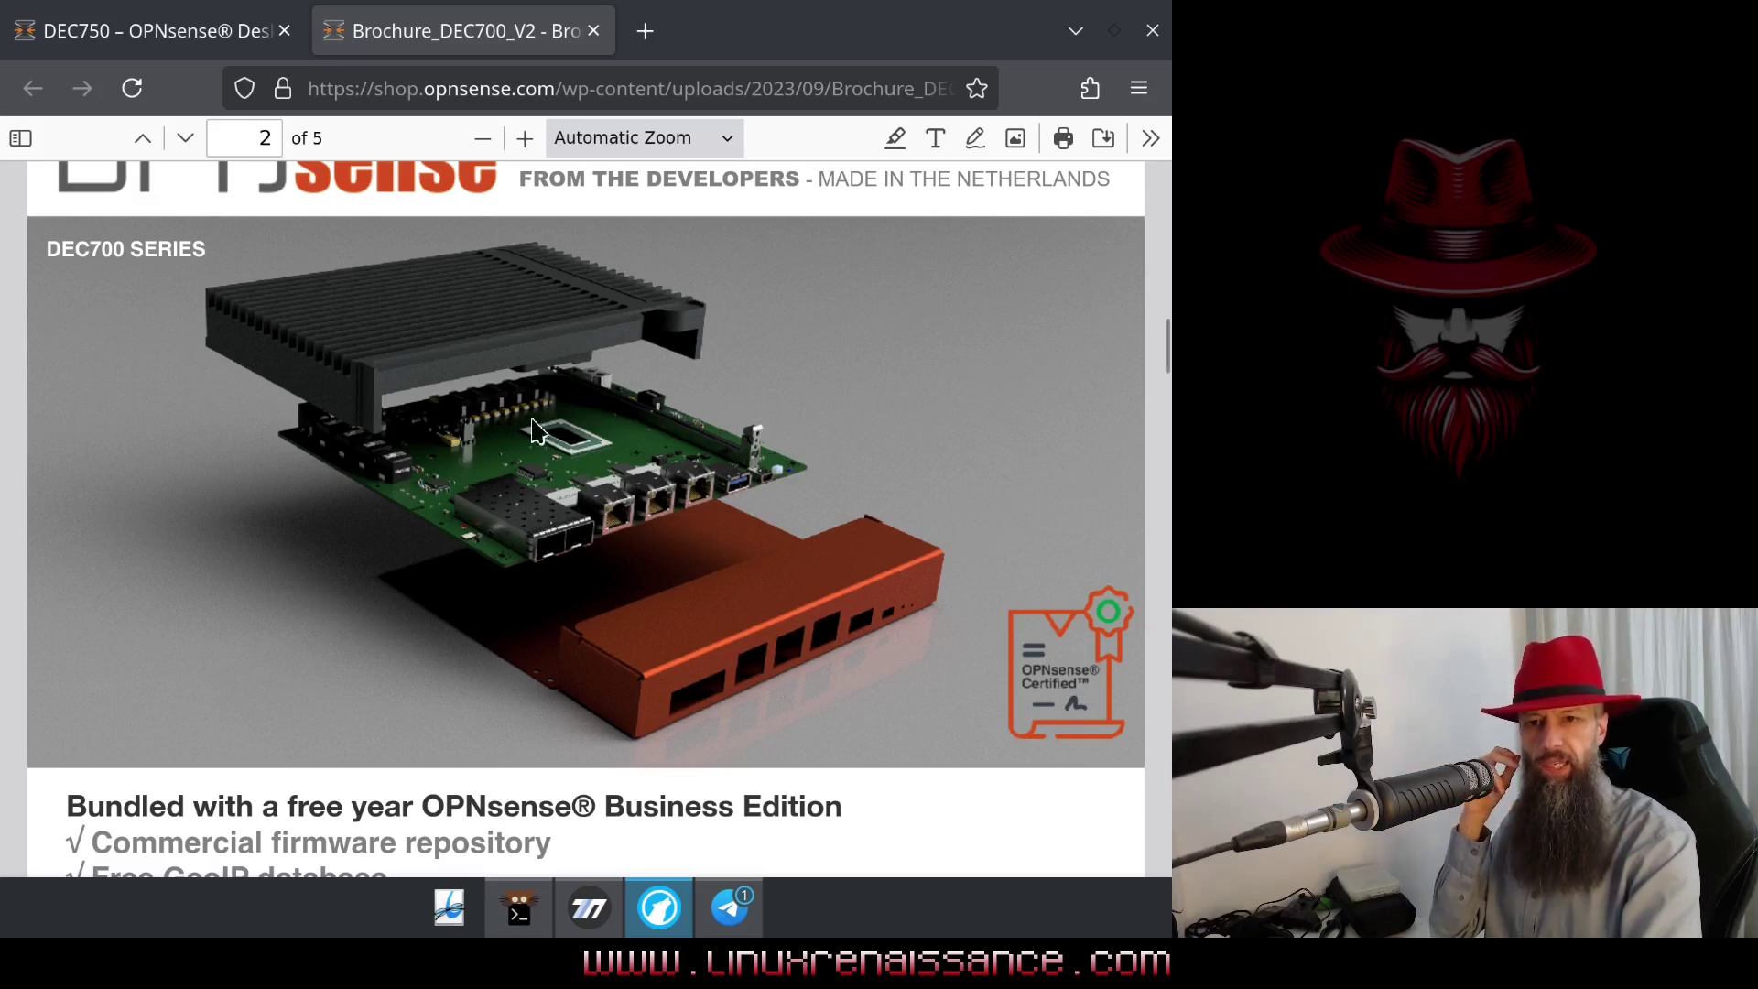
pyautogui.scroll(-3, 727, 400)
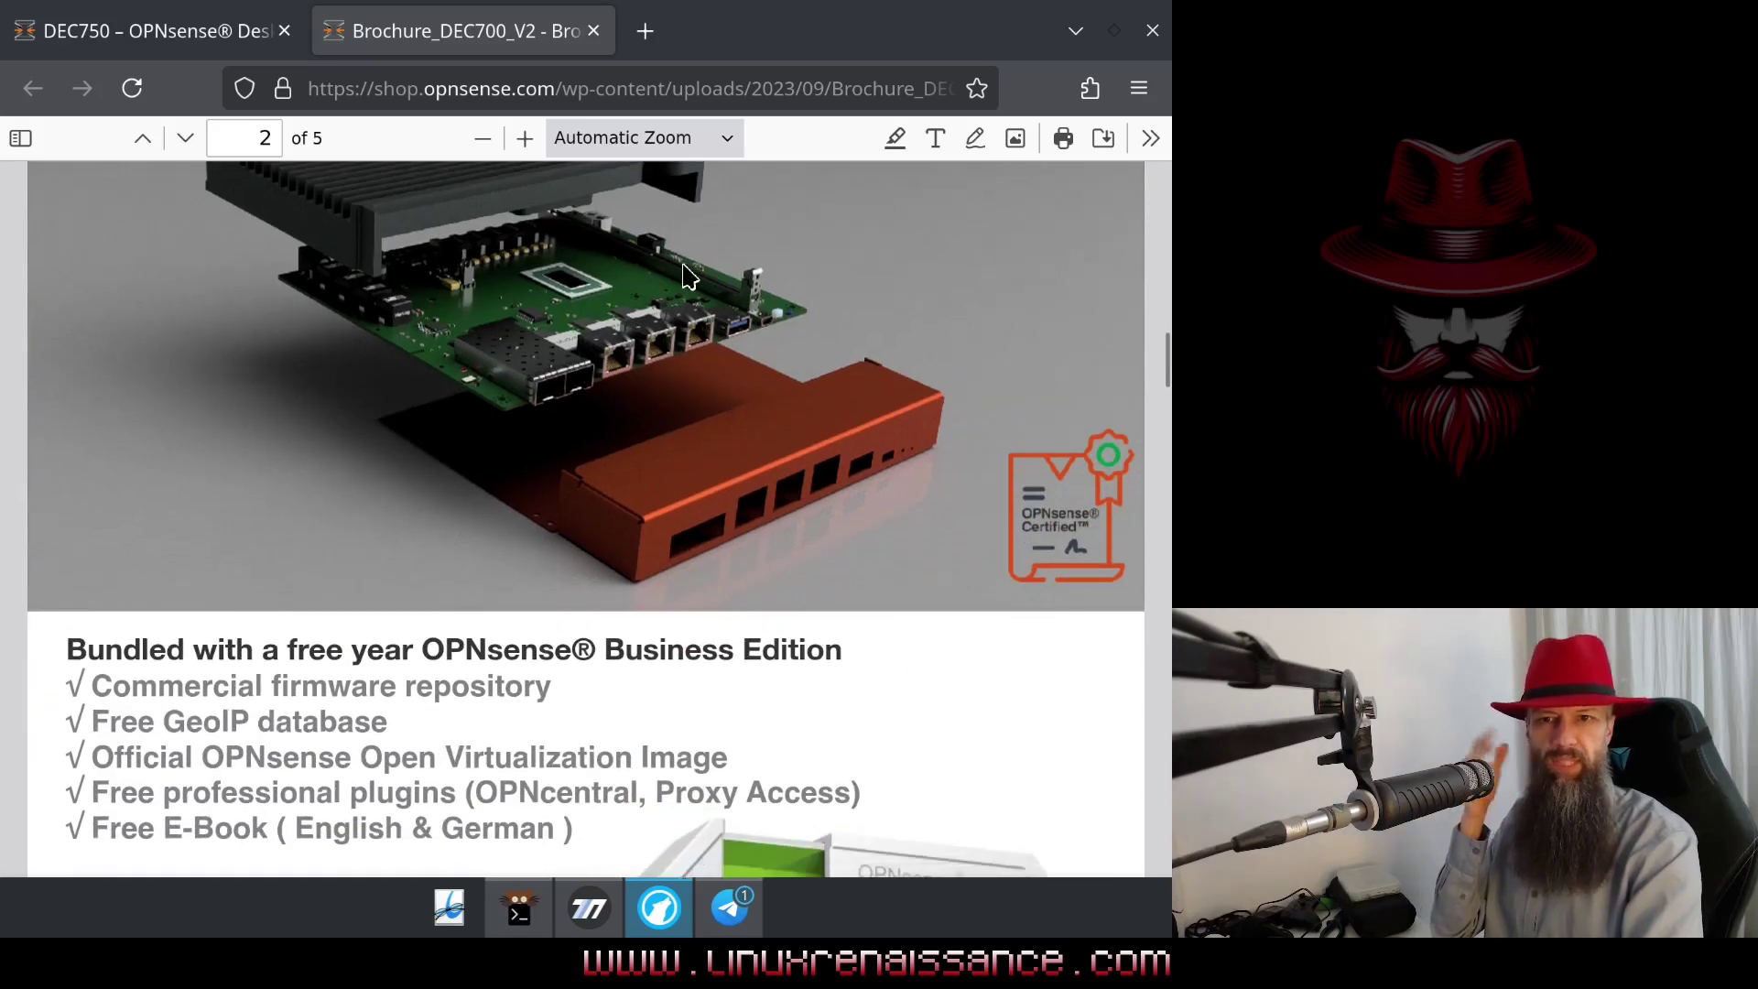
pyautogui.scroll(-5, 738, 299)
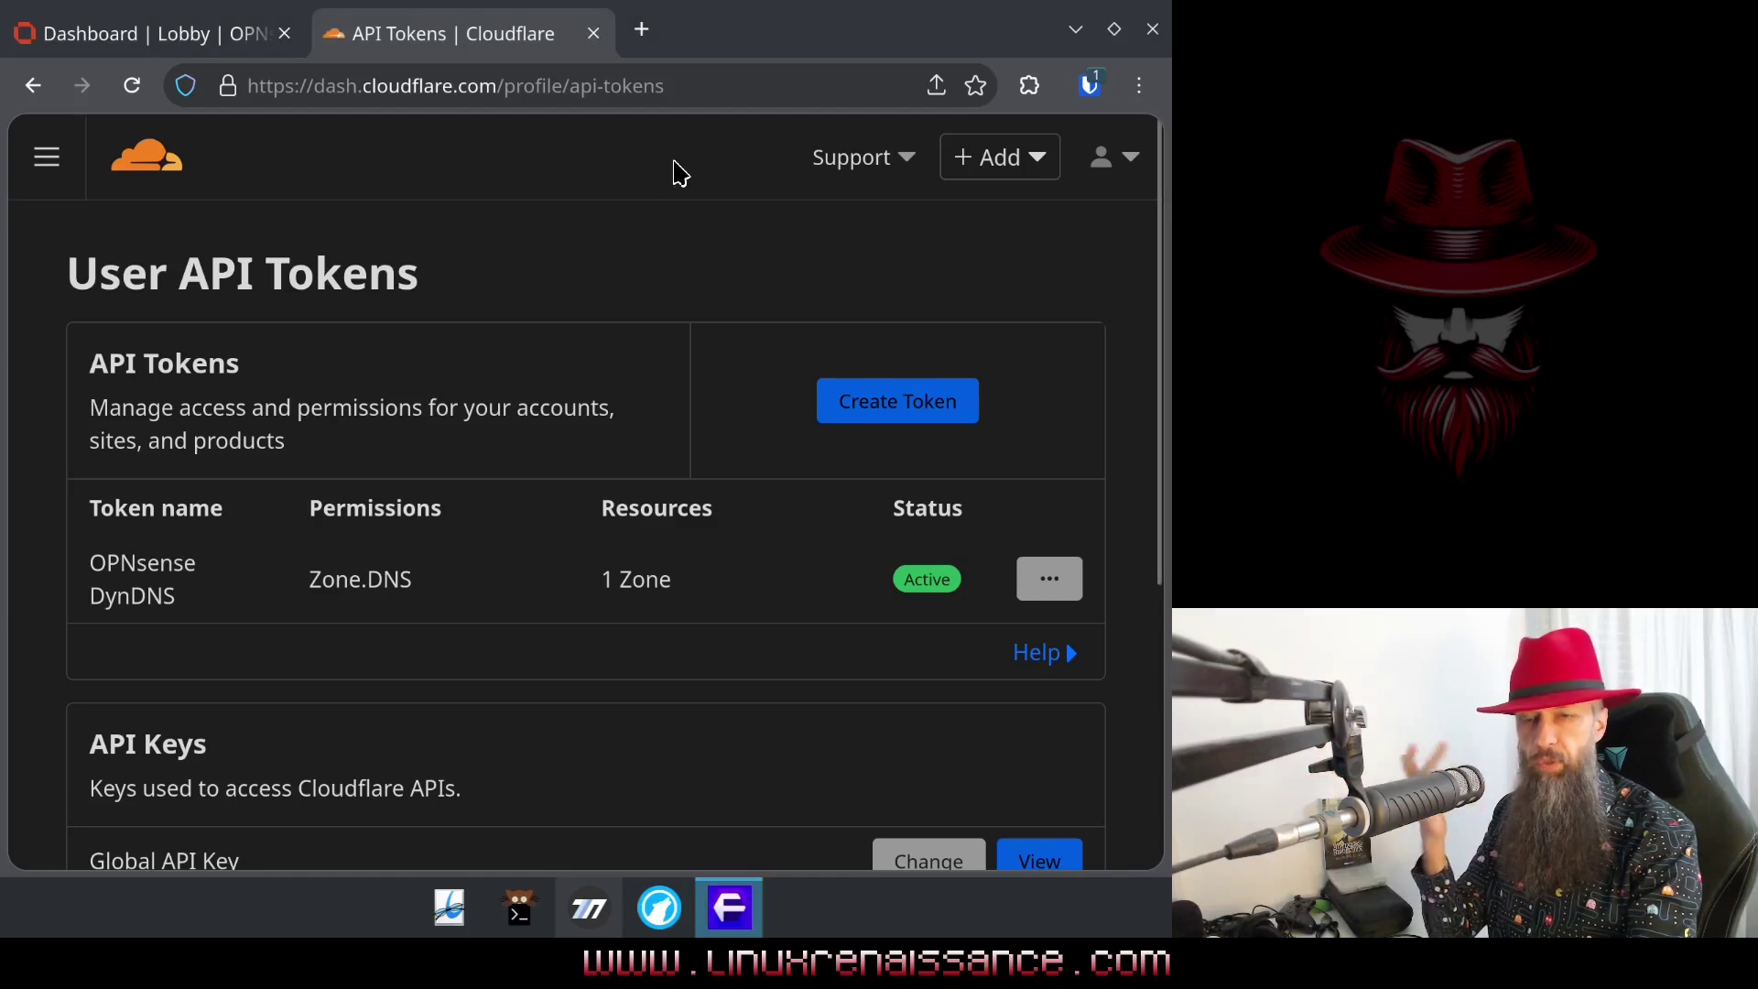
# Step: Open and close the Cloudflare account menu and side navigation menu
pyautogui.click(1136, 163)
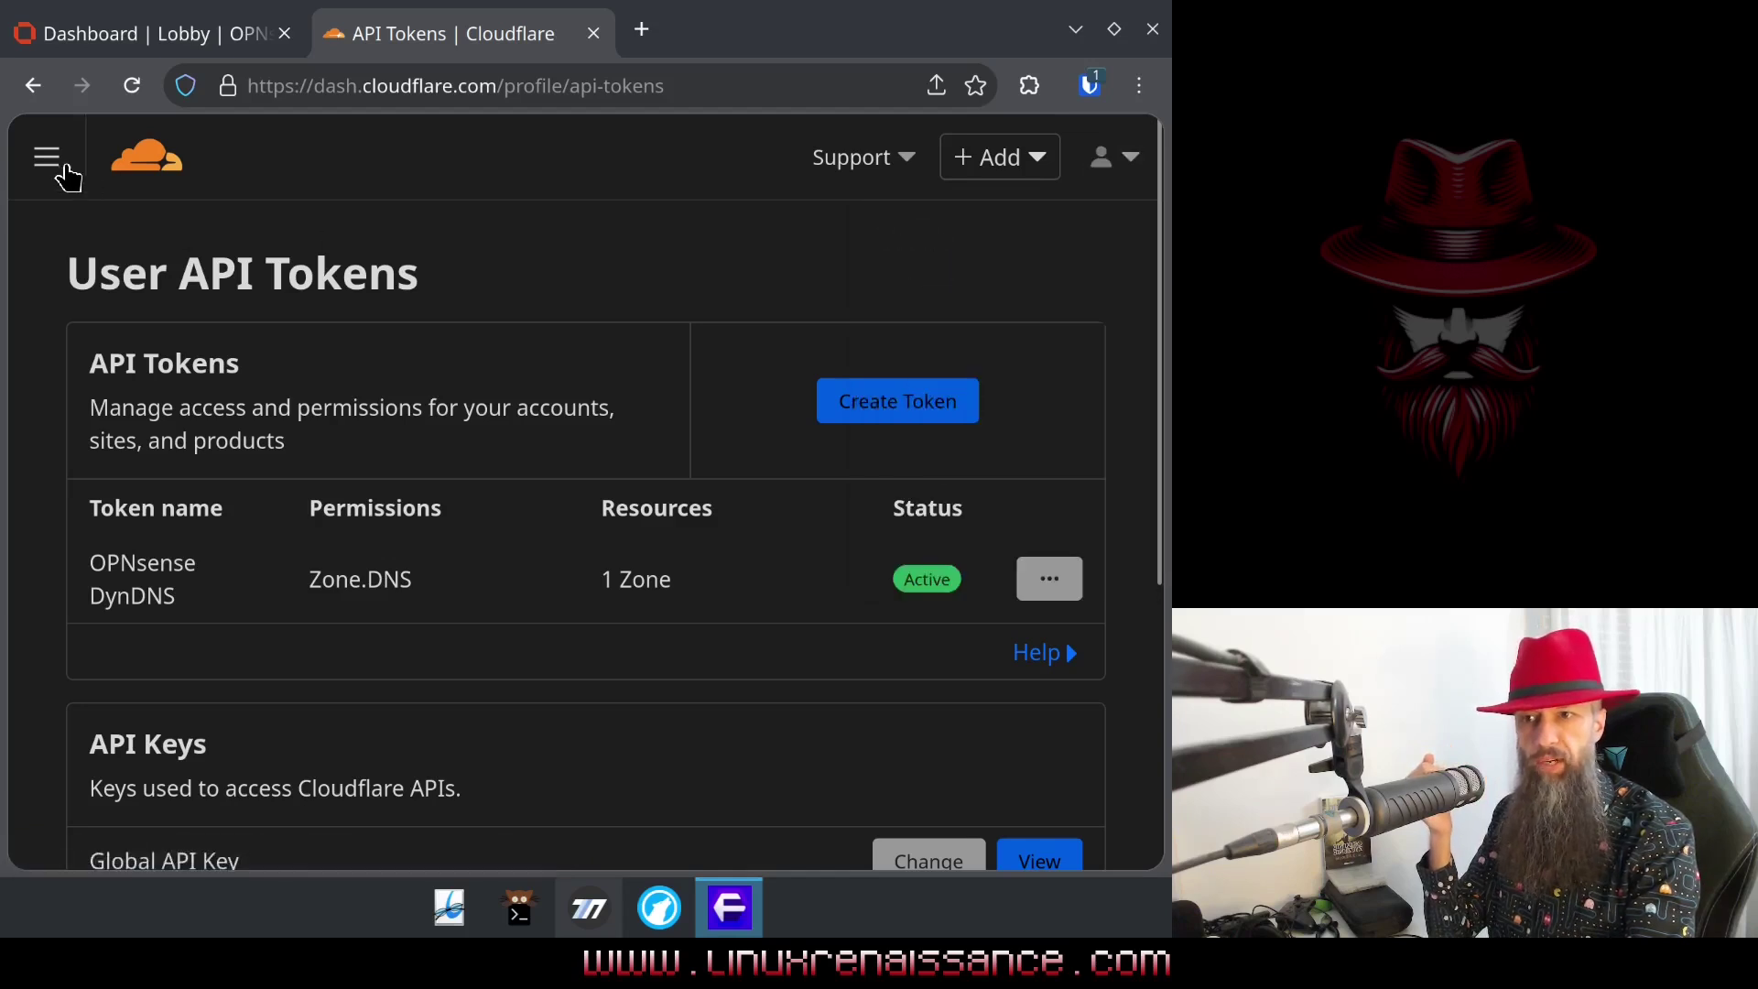
pyautogui.click(64, 174)
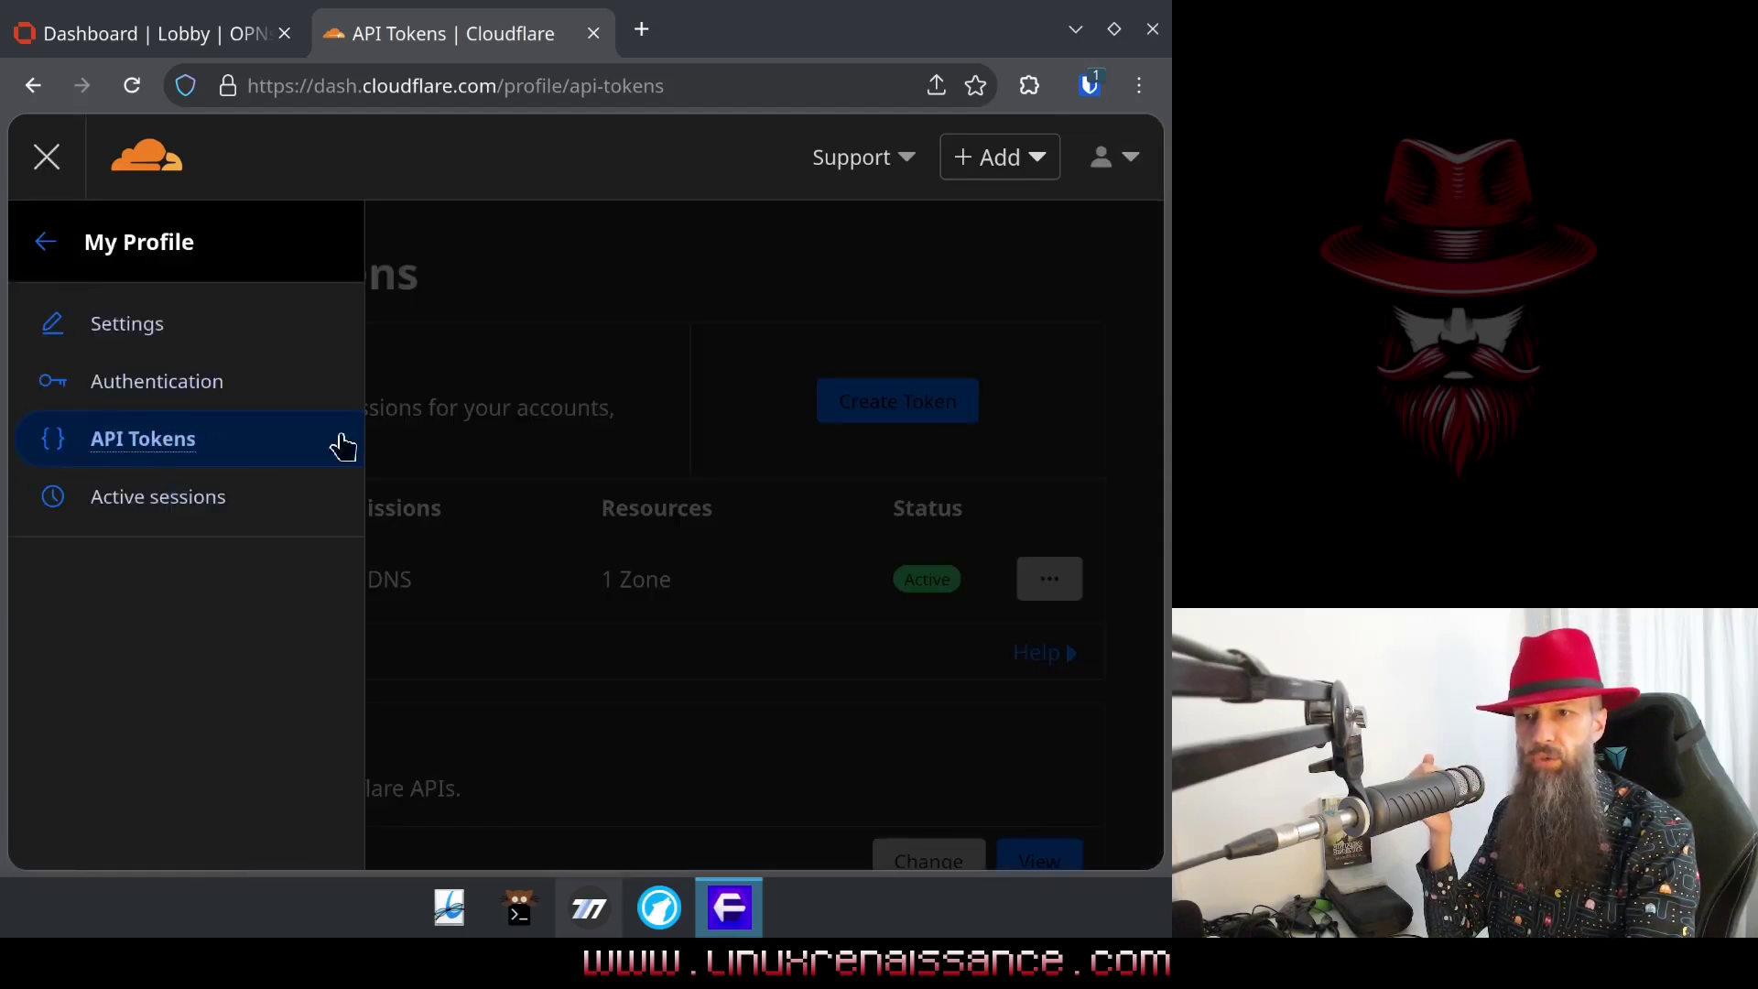
pyautogui.click(543, 279)
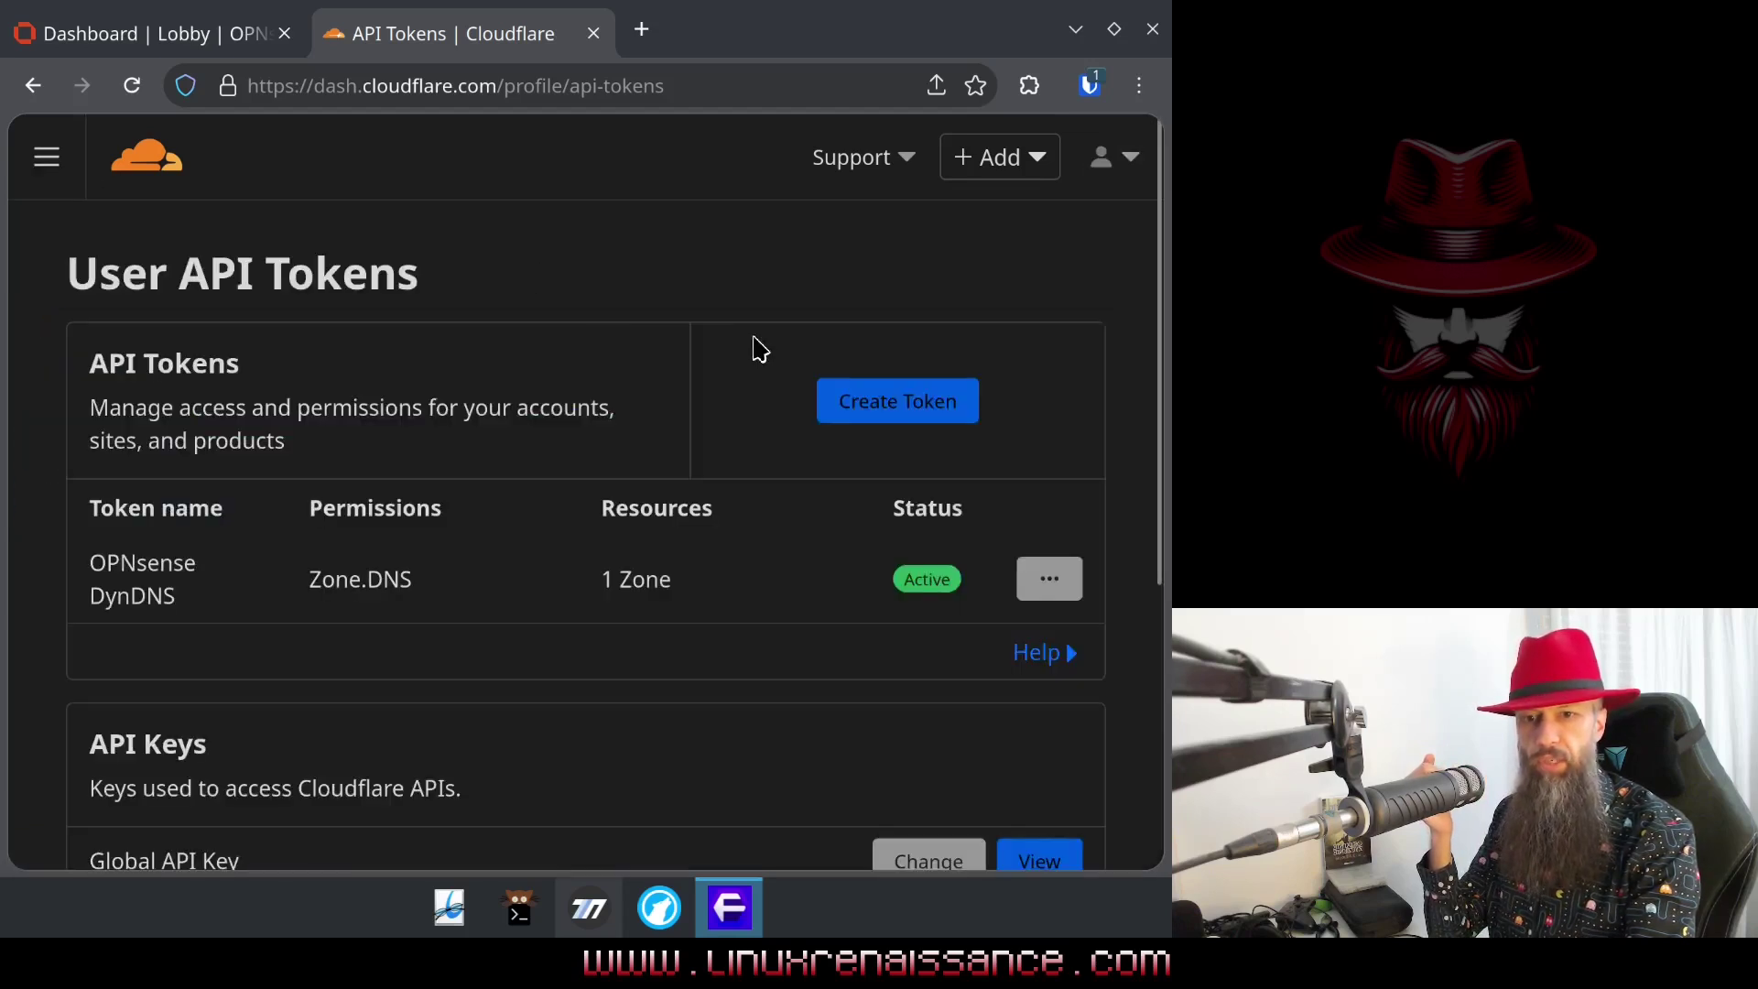
# Step: Start a new API token from the Edit zone DNS template
pyautogui.click(856, 416)
pyautogui.scroll(-2, 860, 357)
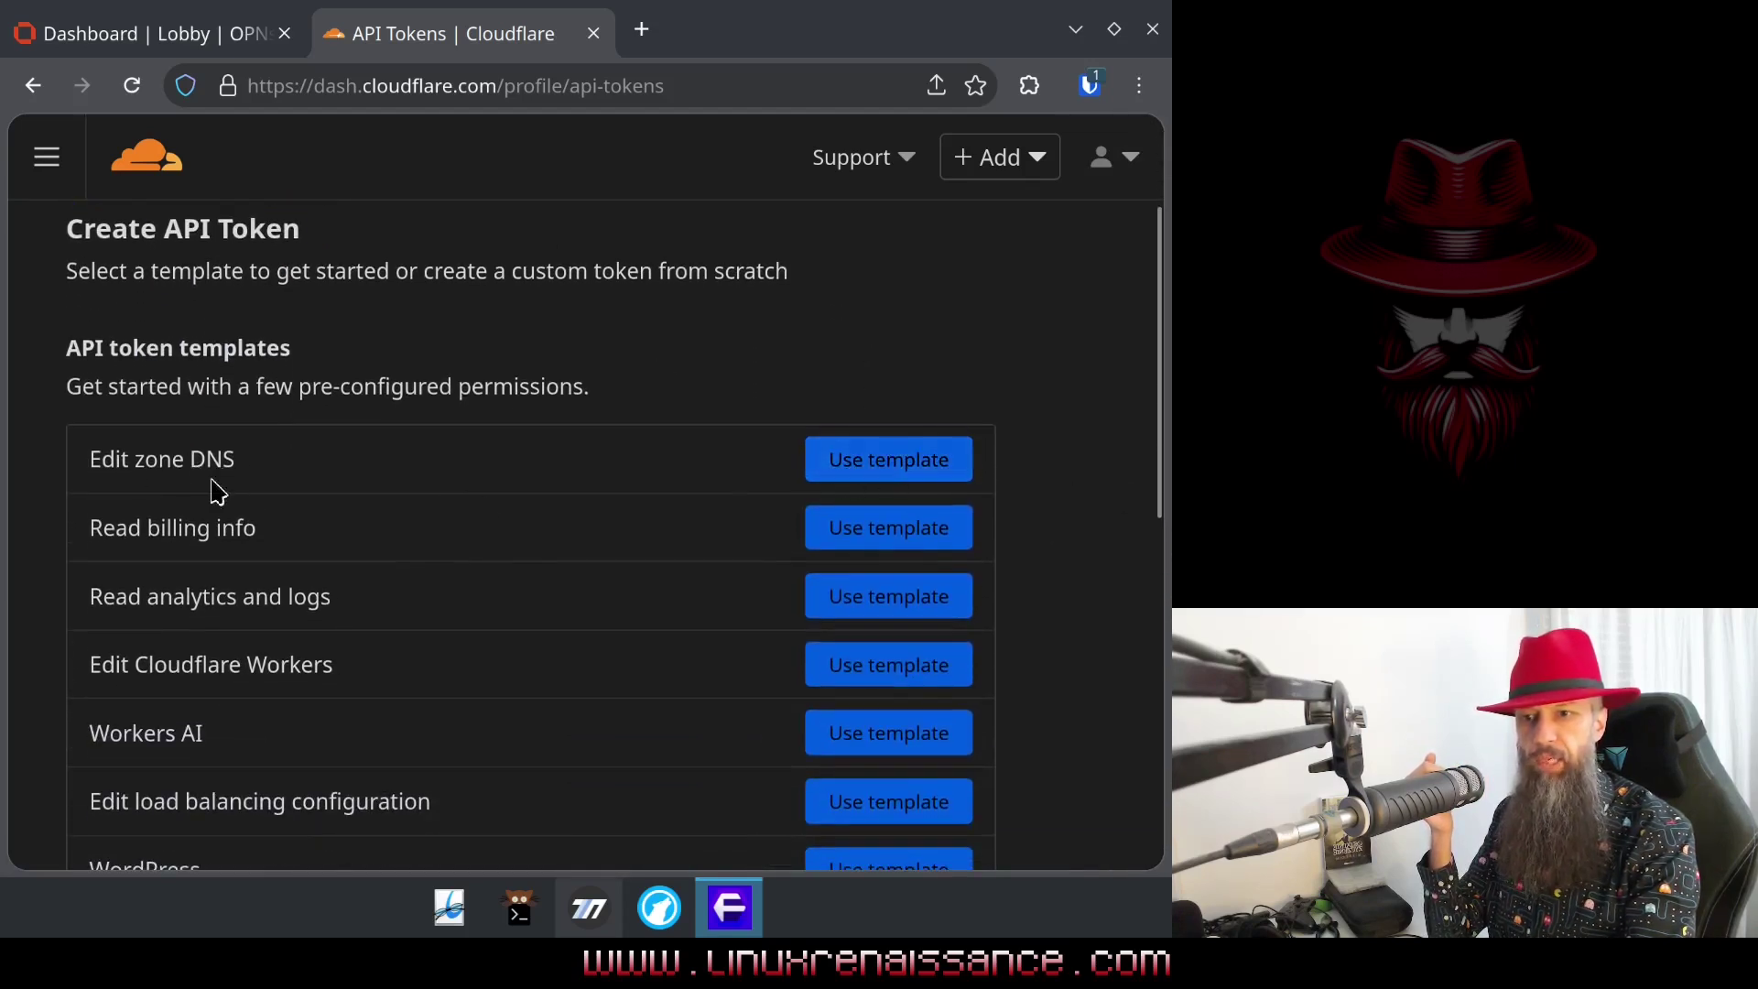
pyautogui.moveTo(107, 456); pyautogui.dragTo(245, 463)
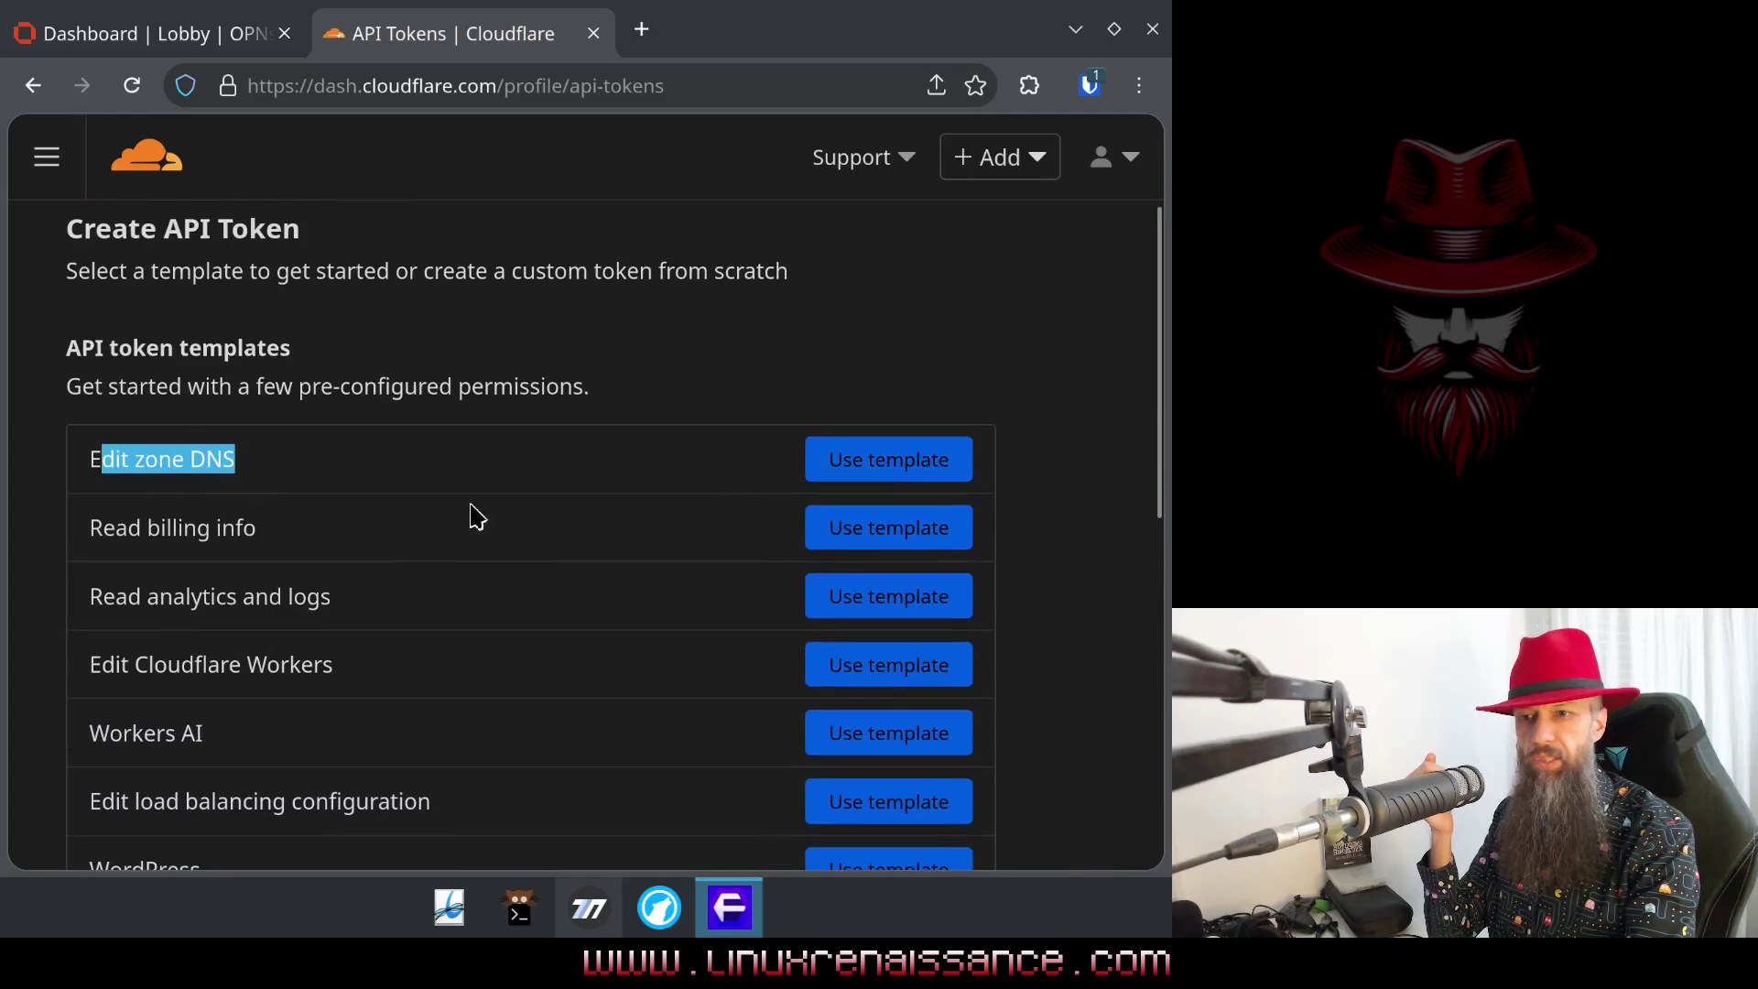
pyautogui.click(879, 467)
pyautogui.scroll(-3, 503, 459)
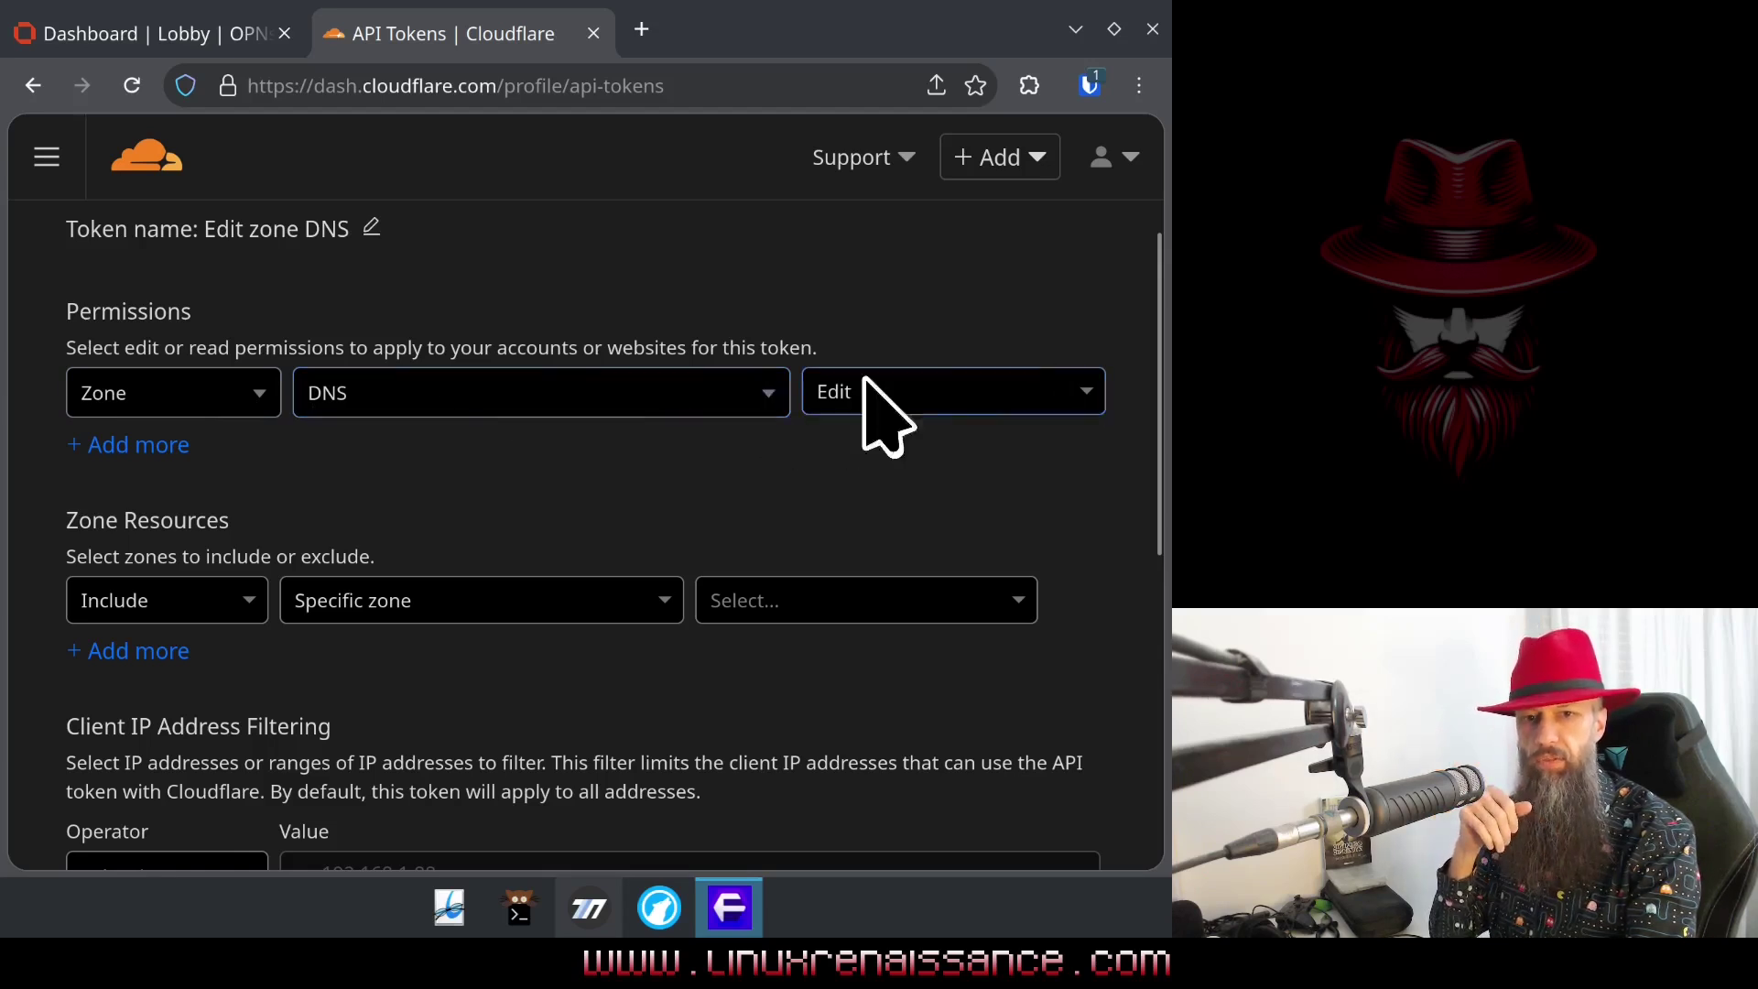
# Step: Check the zone resource scope options, keeping Include and Specific zone
pyautogui.scroll(-2, 652, 459)
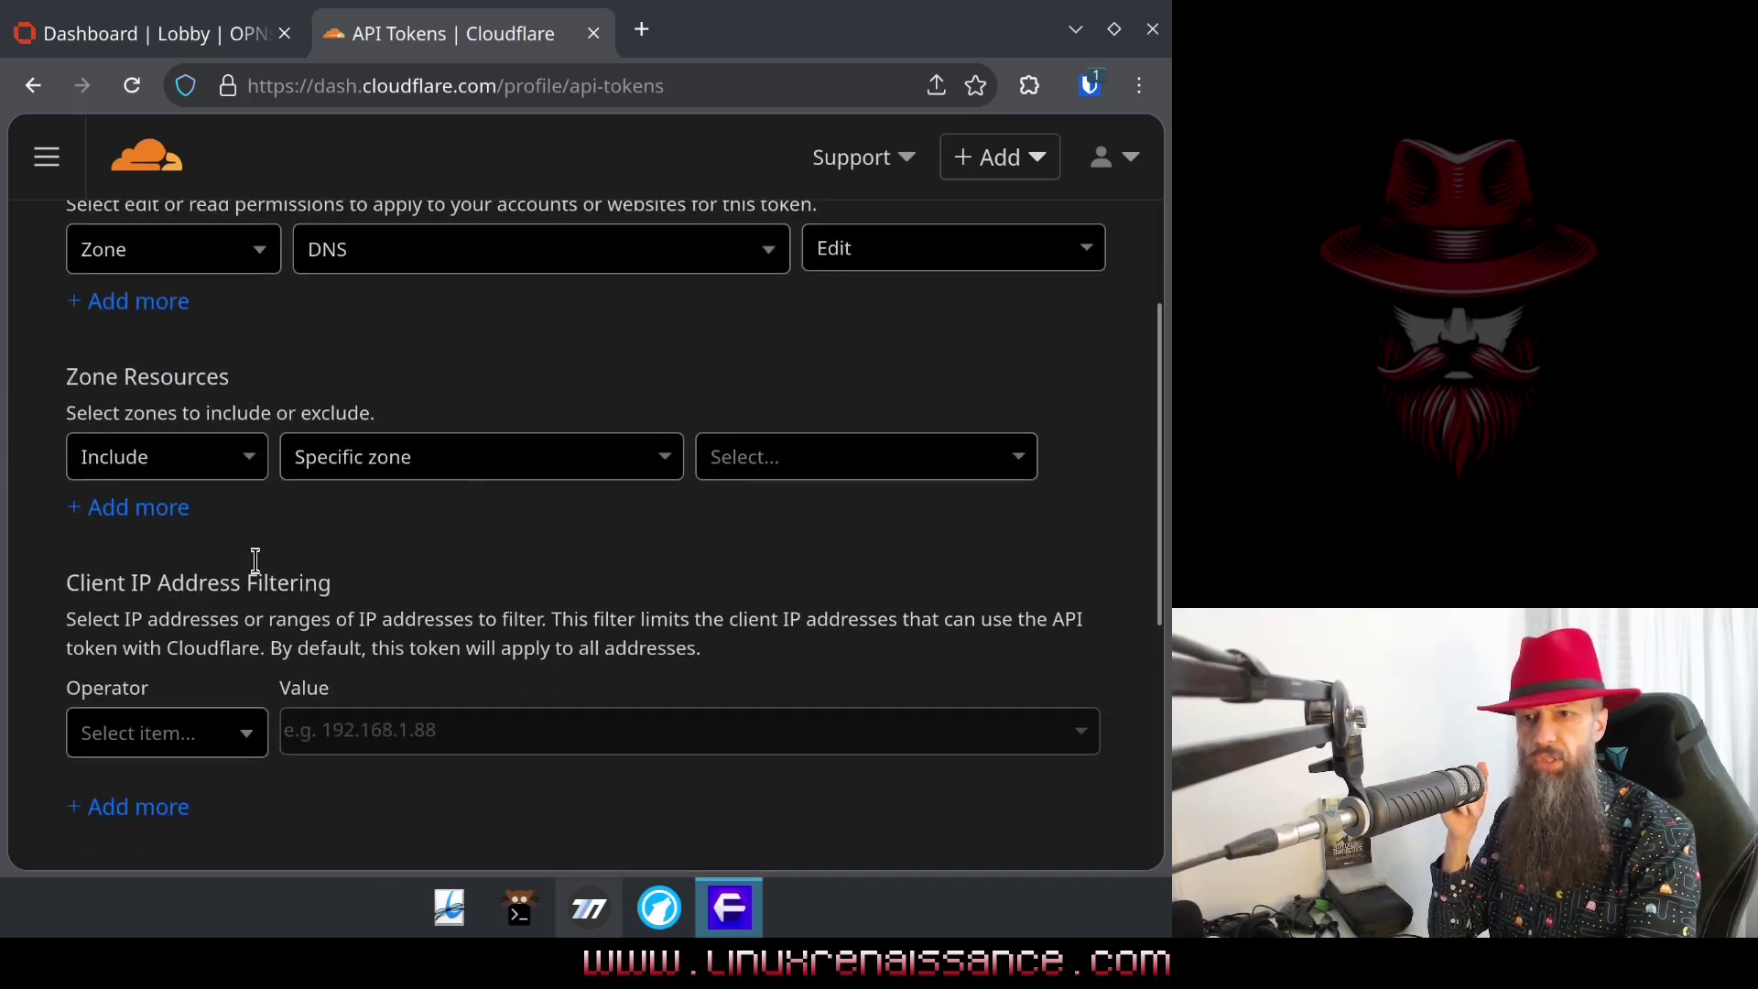
pyautogui.click(505, 465)
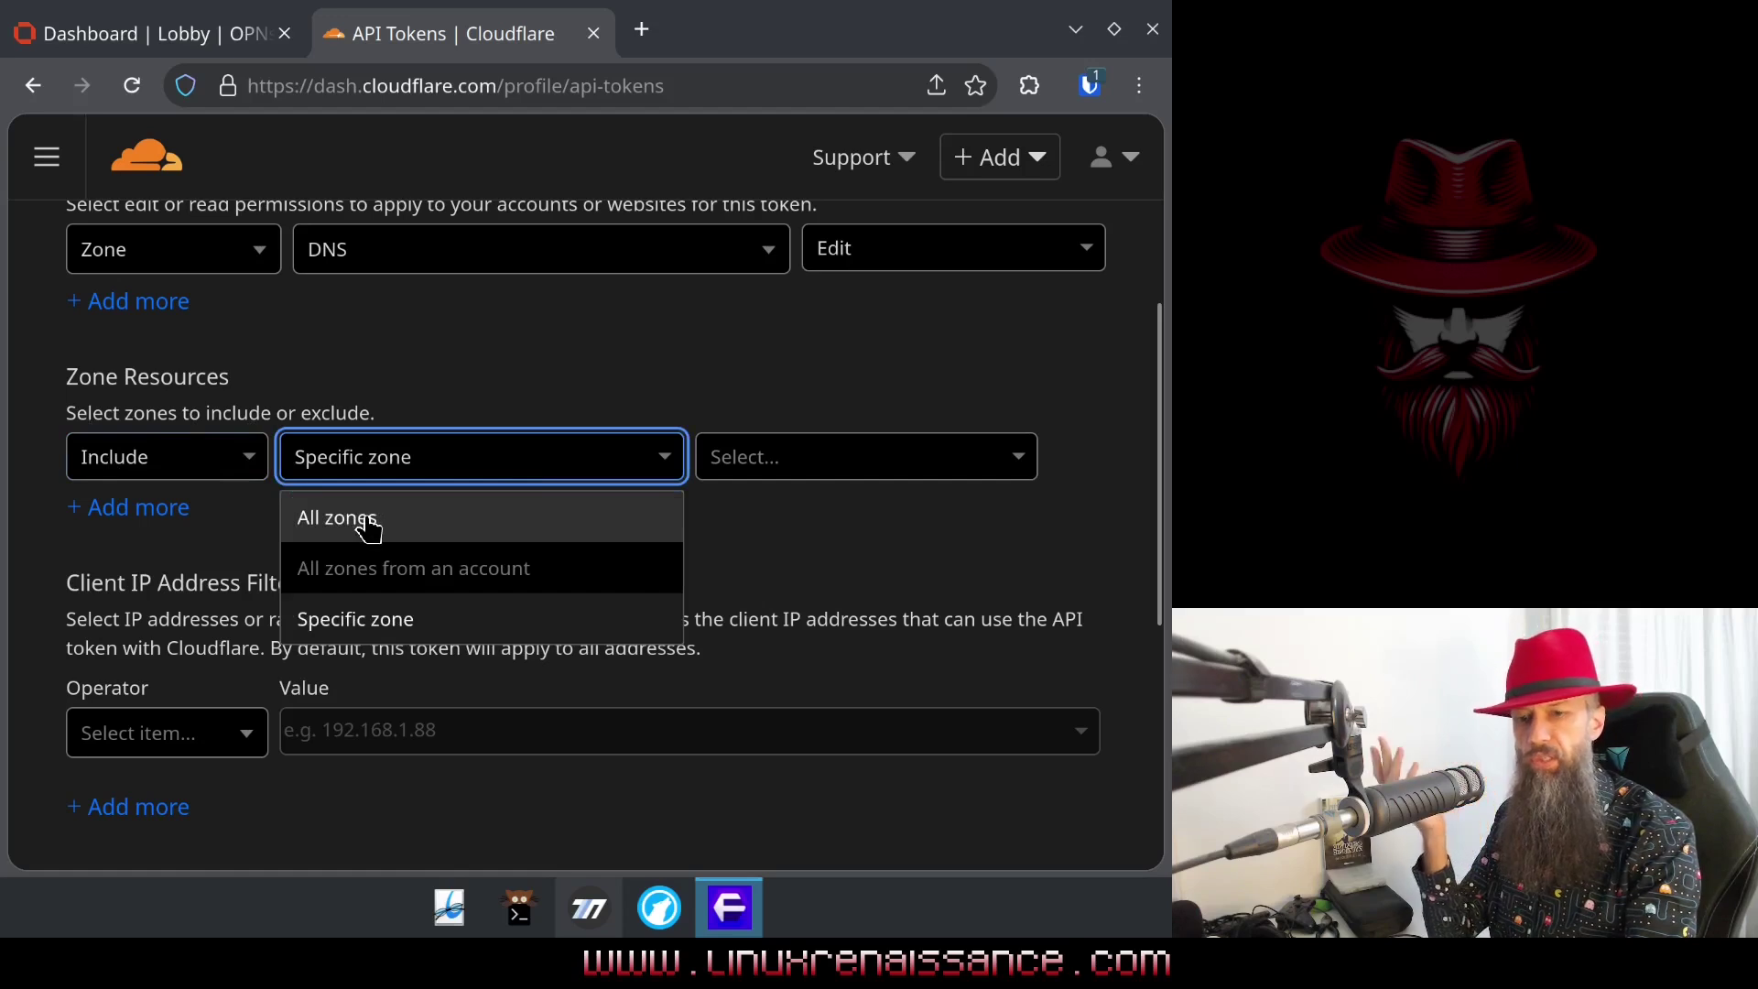
pyautogui.click(446, 344)
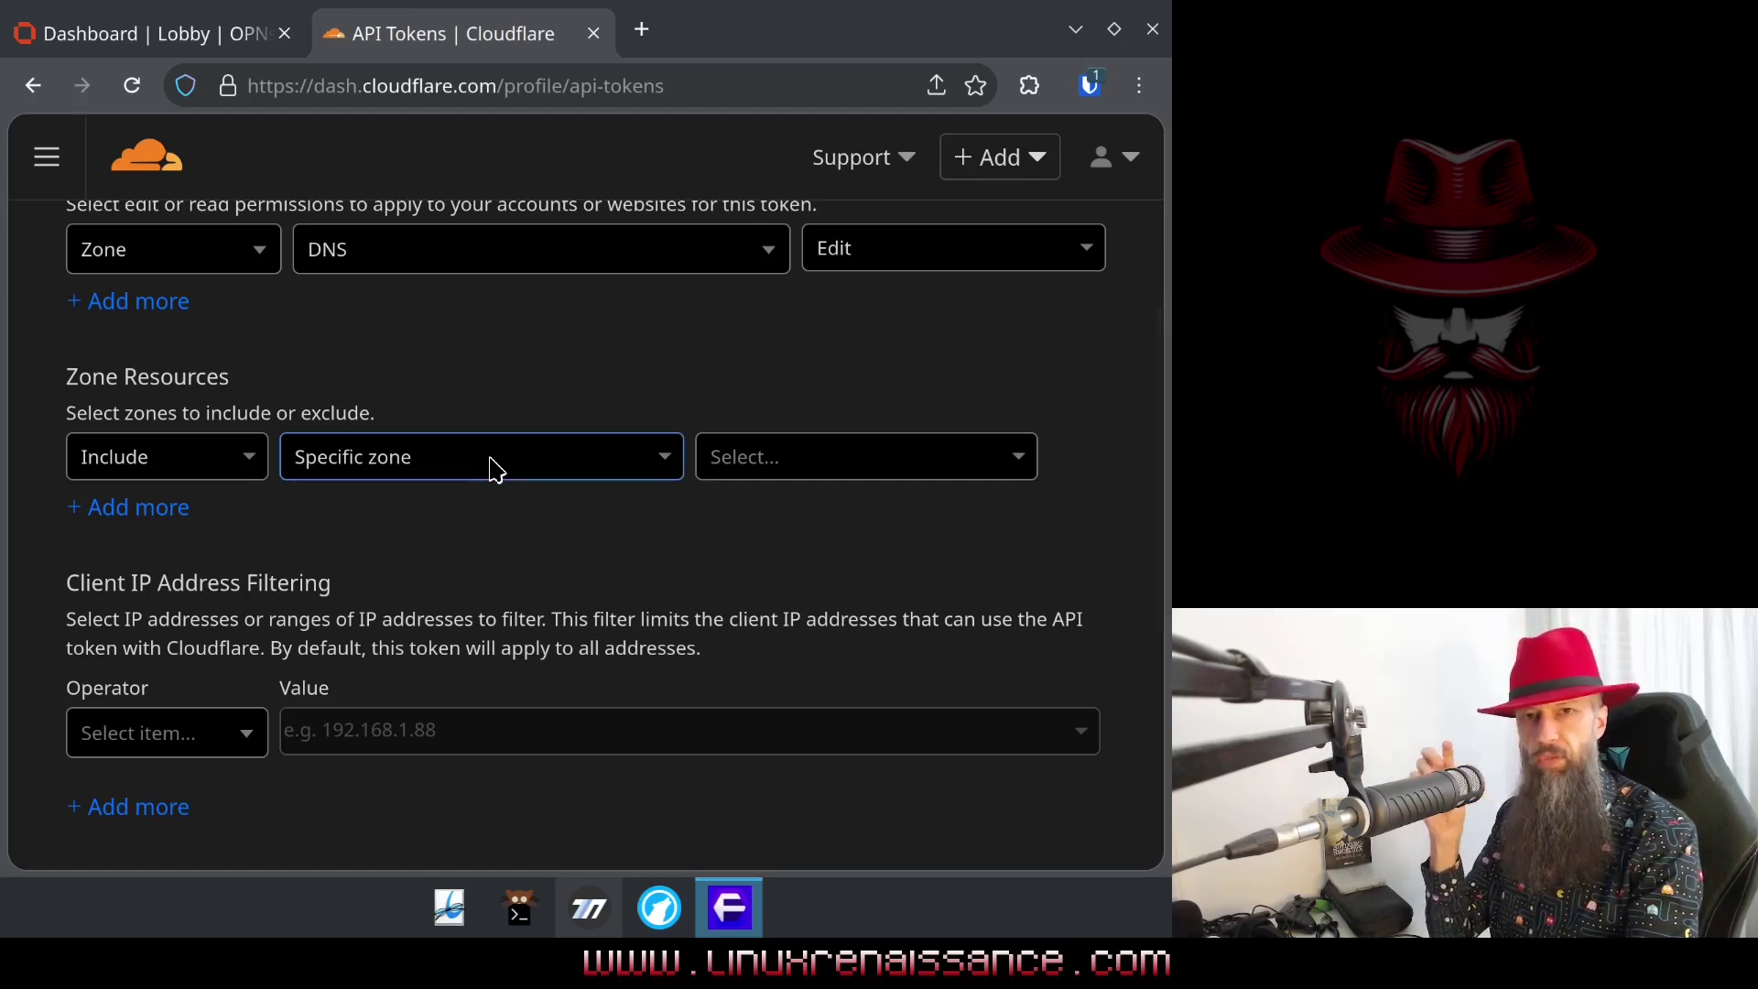
pyautogui.click(495, 469)
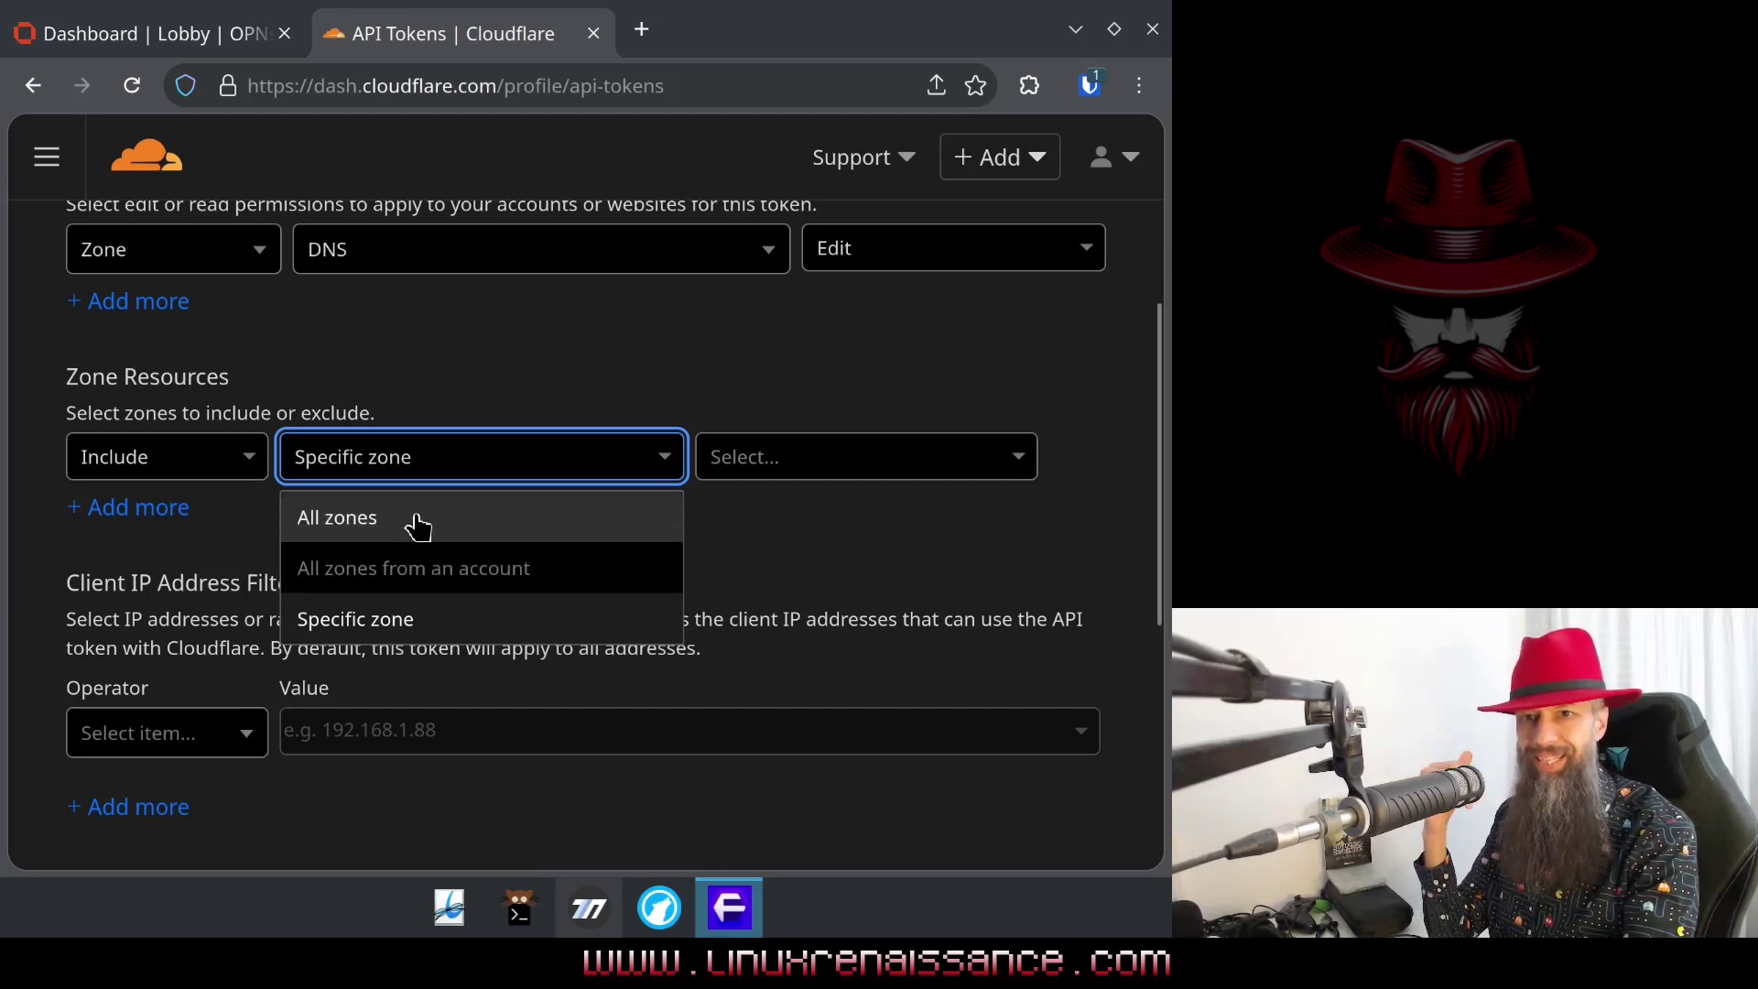
pyautogui.click(471, 381)
pyautogui.click(477, 464)
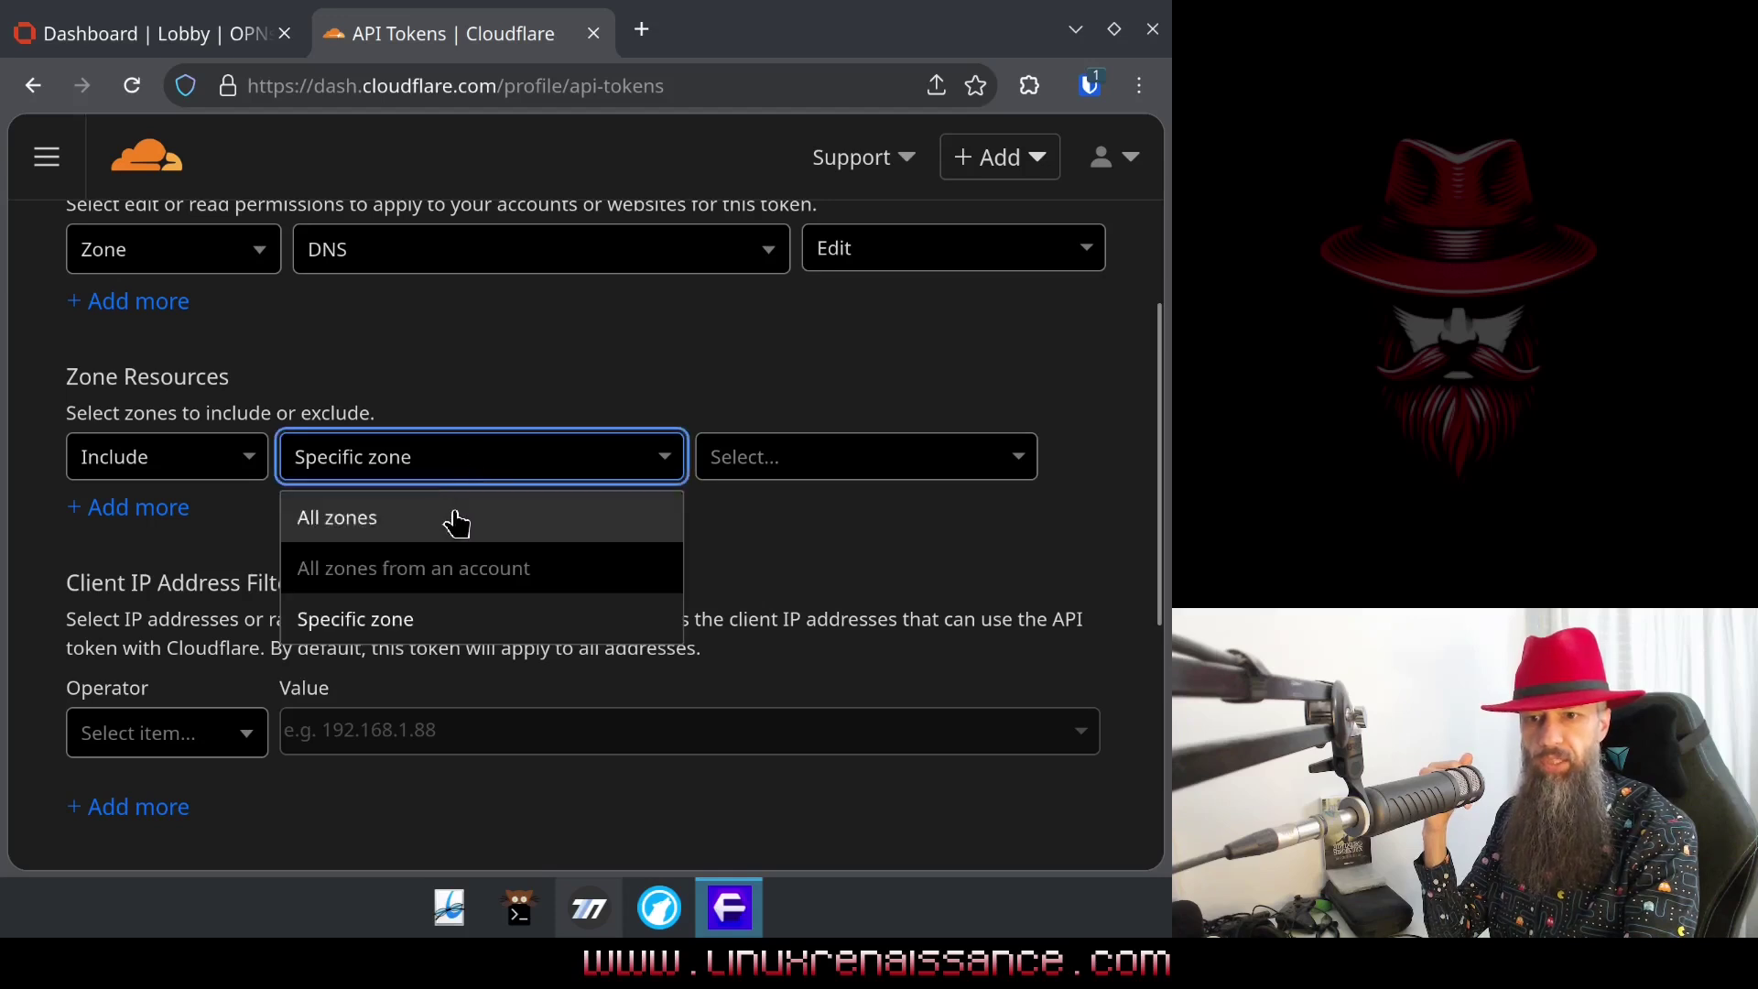
pyautogui.click(441, 360)
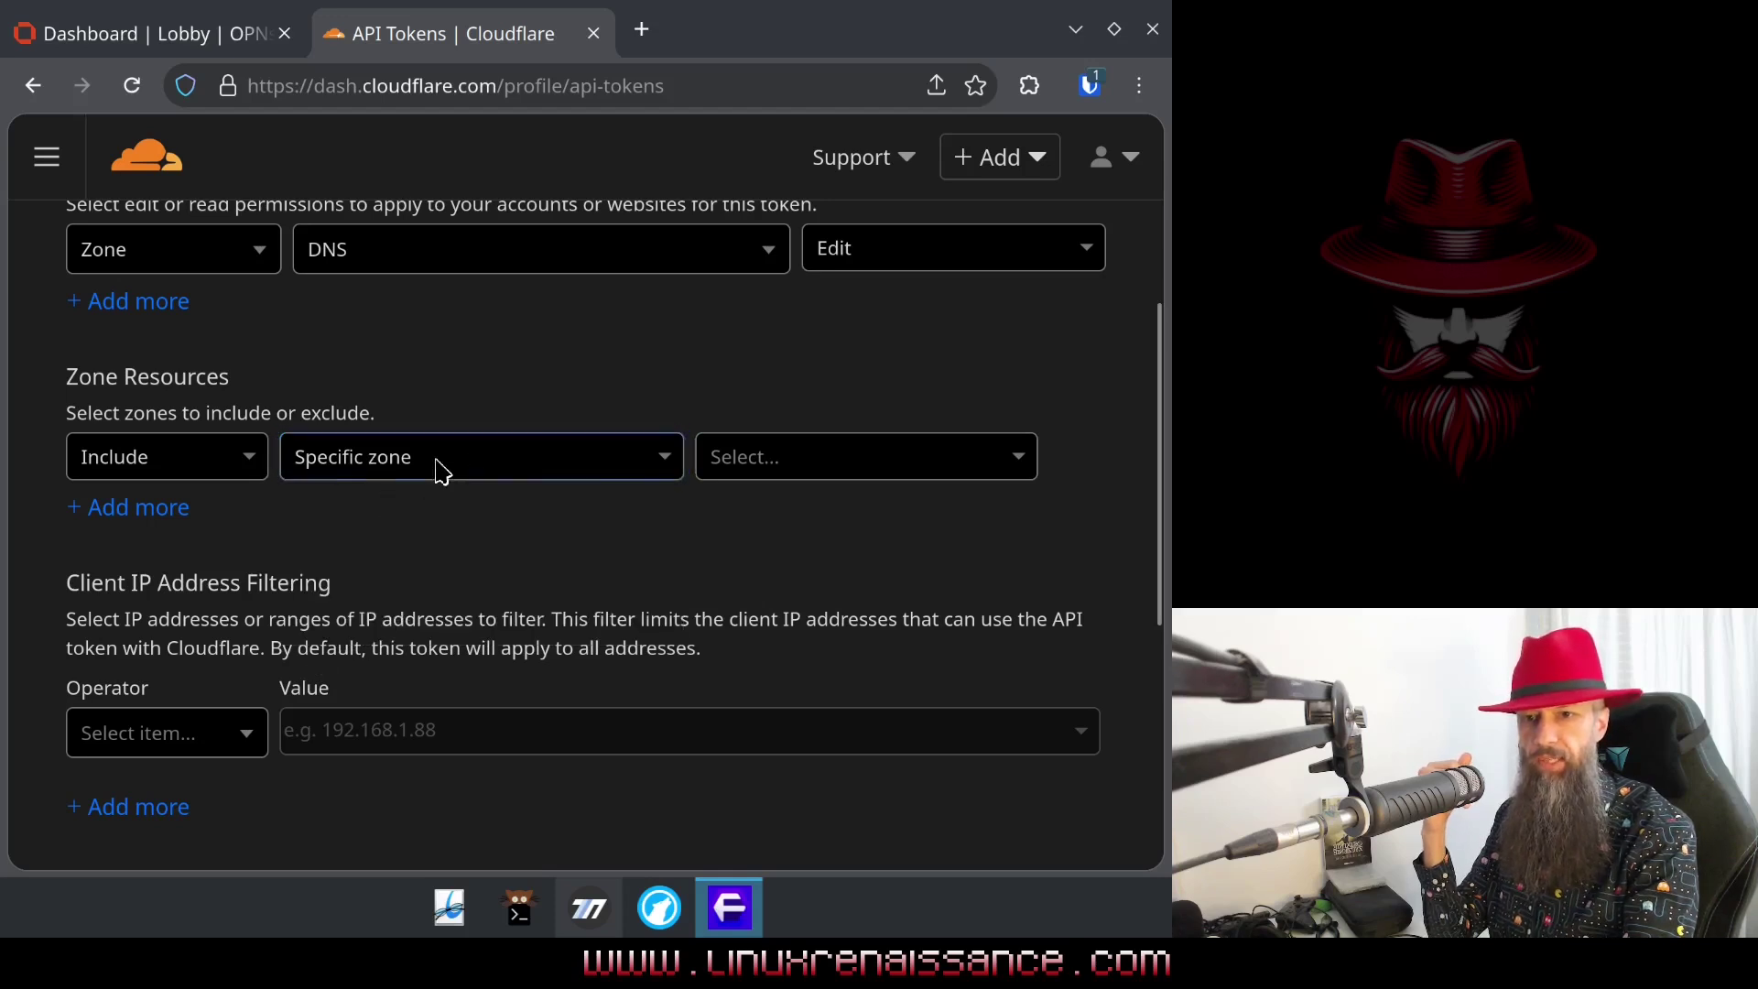
# Step: Select fosshq.org as the included zone and review the rest of the token form
pyautogui.click(864, 462)
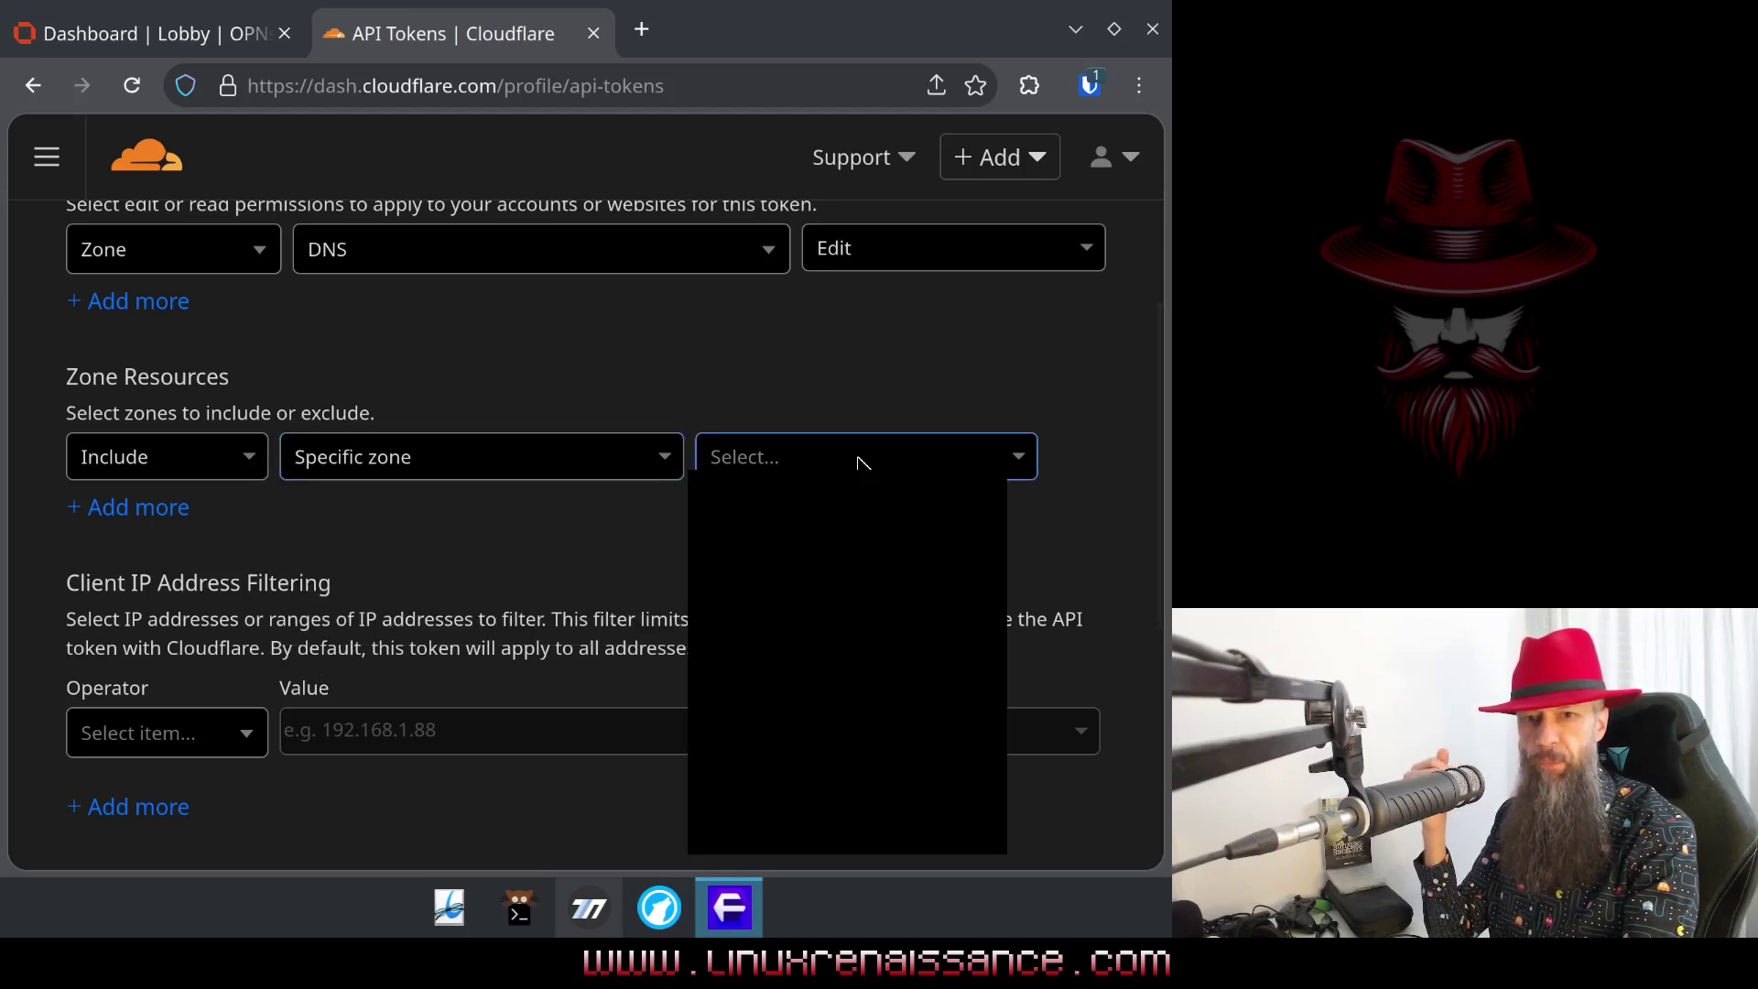
pyautogui.click(824, 508)
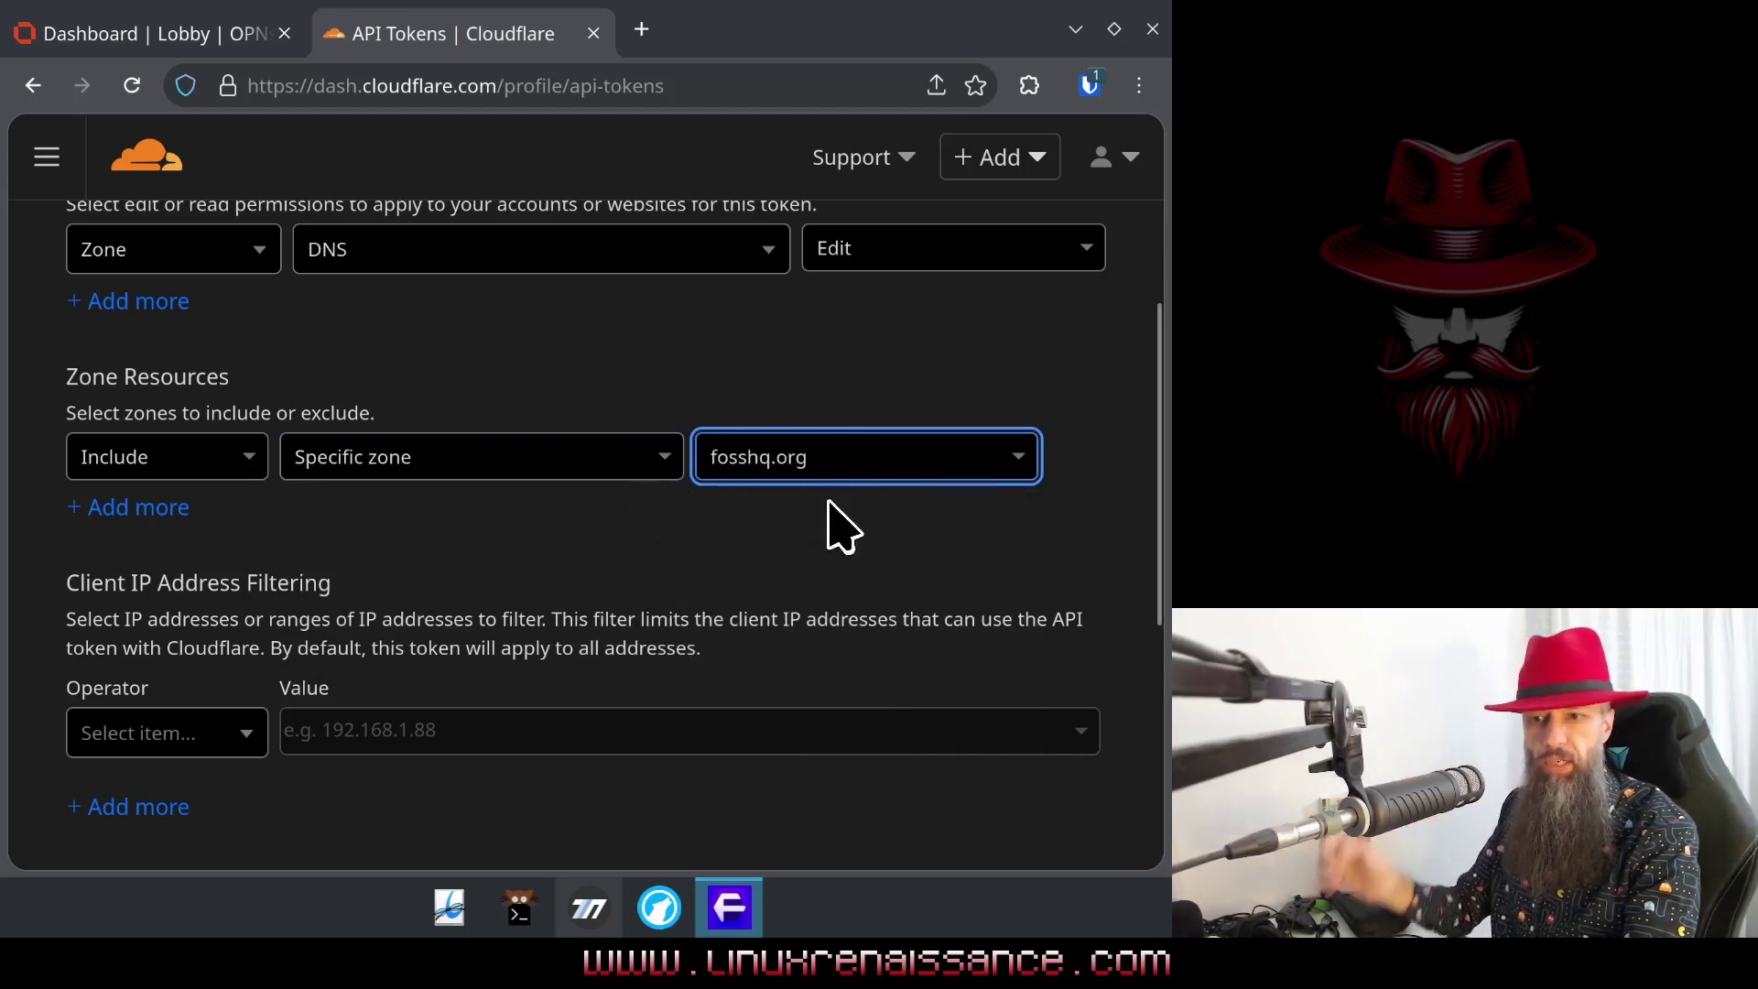
pyautogui.scroll(-2, 390, 623)
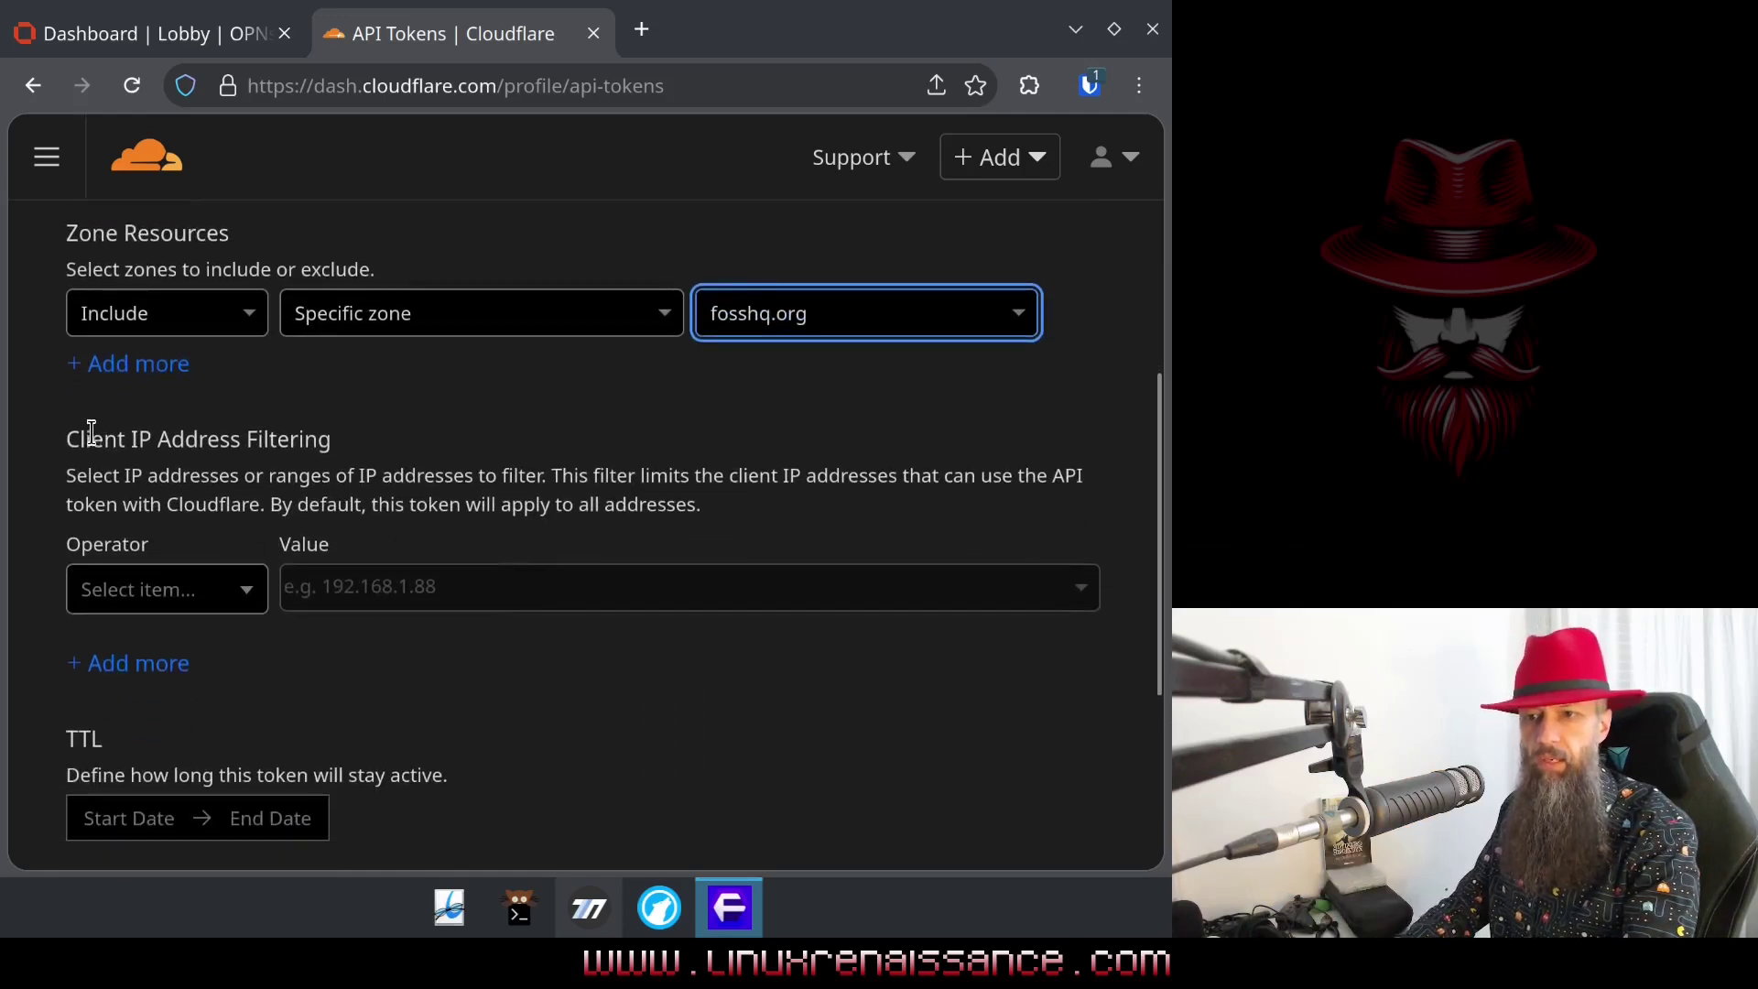
pyautogui.moveTo(88, 441); pyautogui.dragTo(331, 440)
pyautogui.click(486, 469)
pyautogui.scroll(-2, 480, 490)
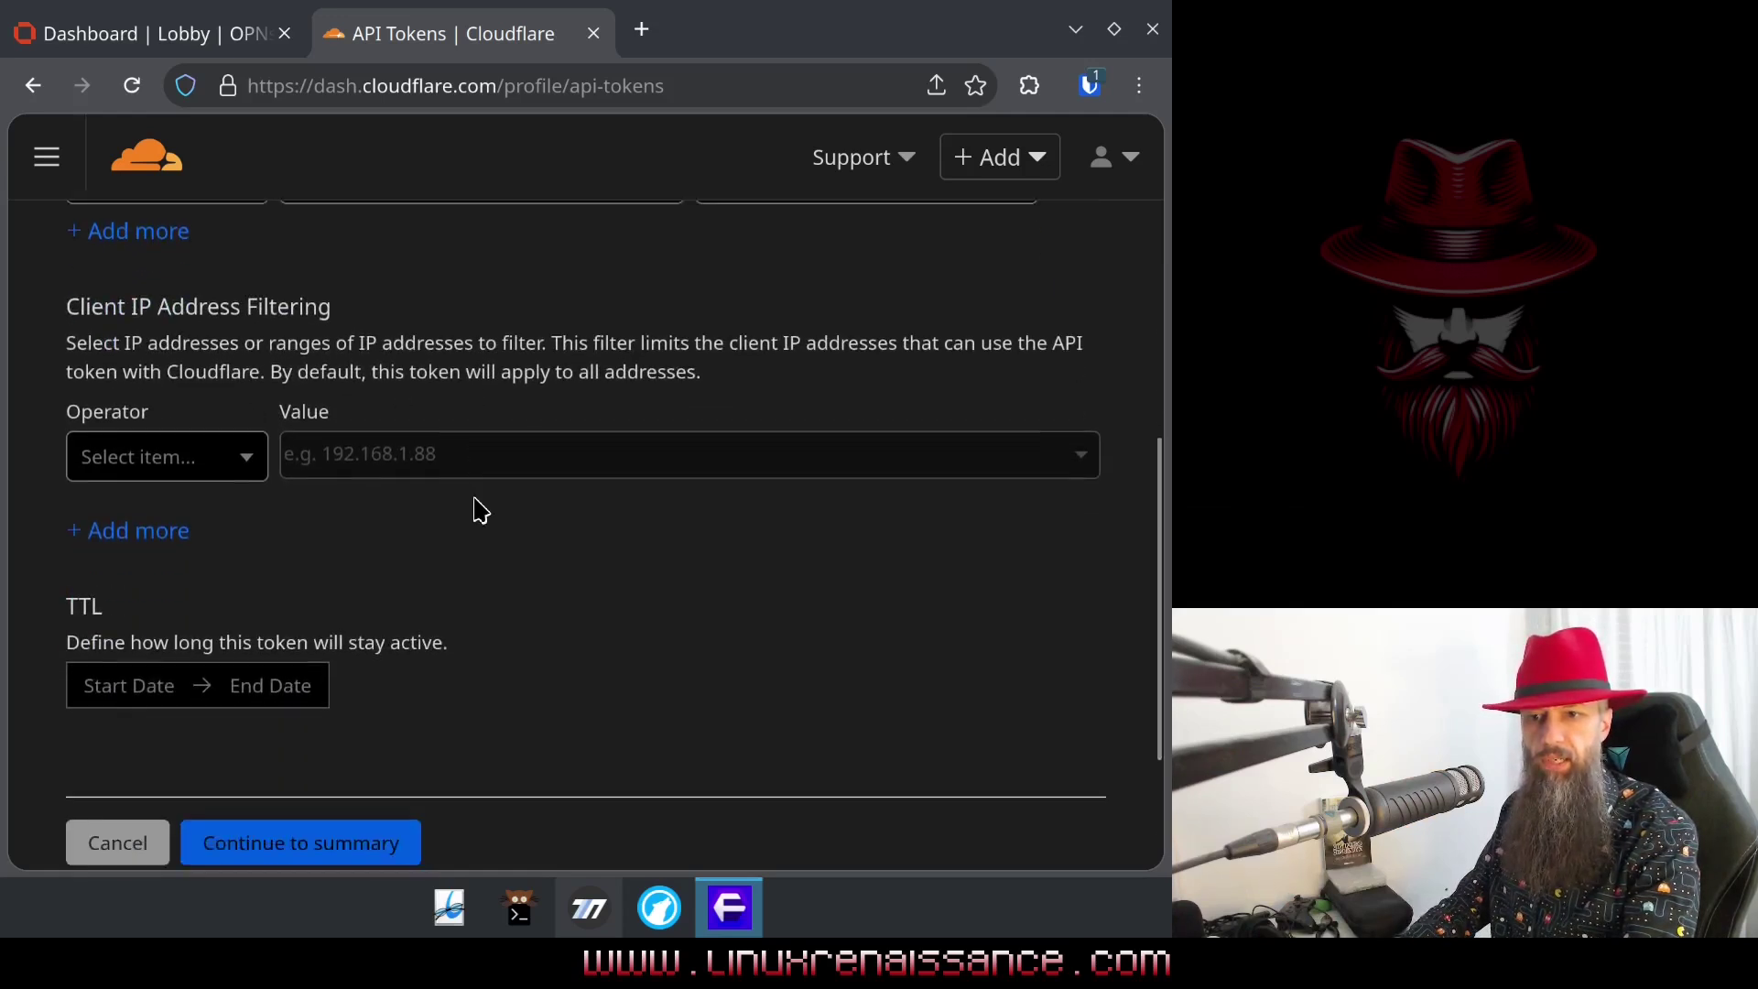
pyautogui.scroll(-1, 439, 550)
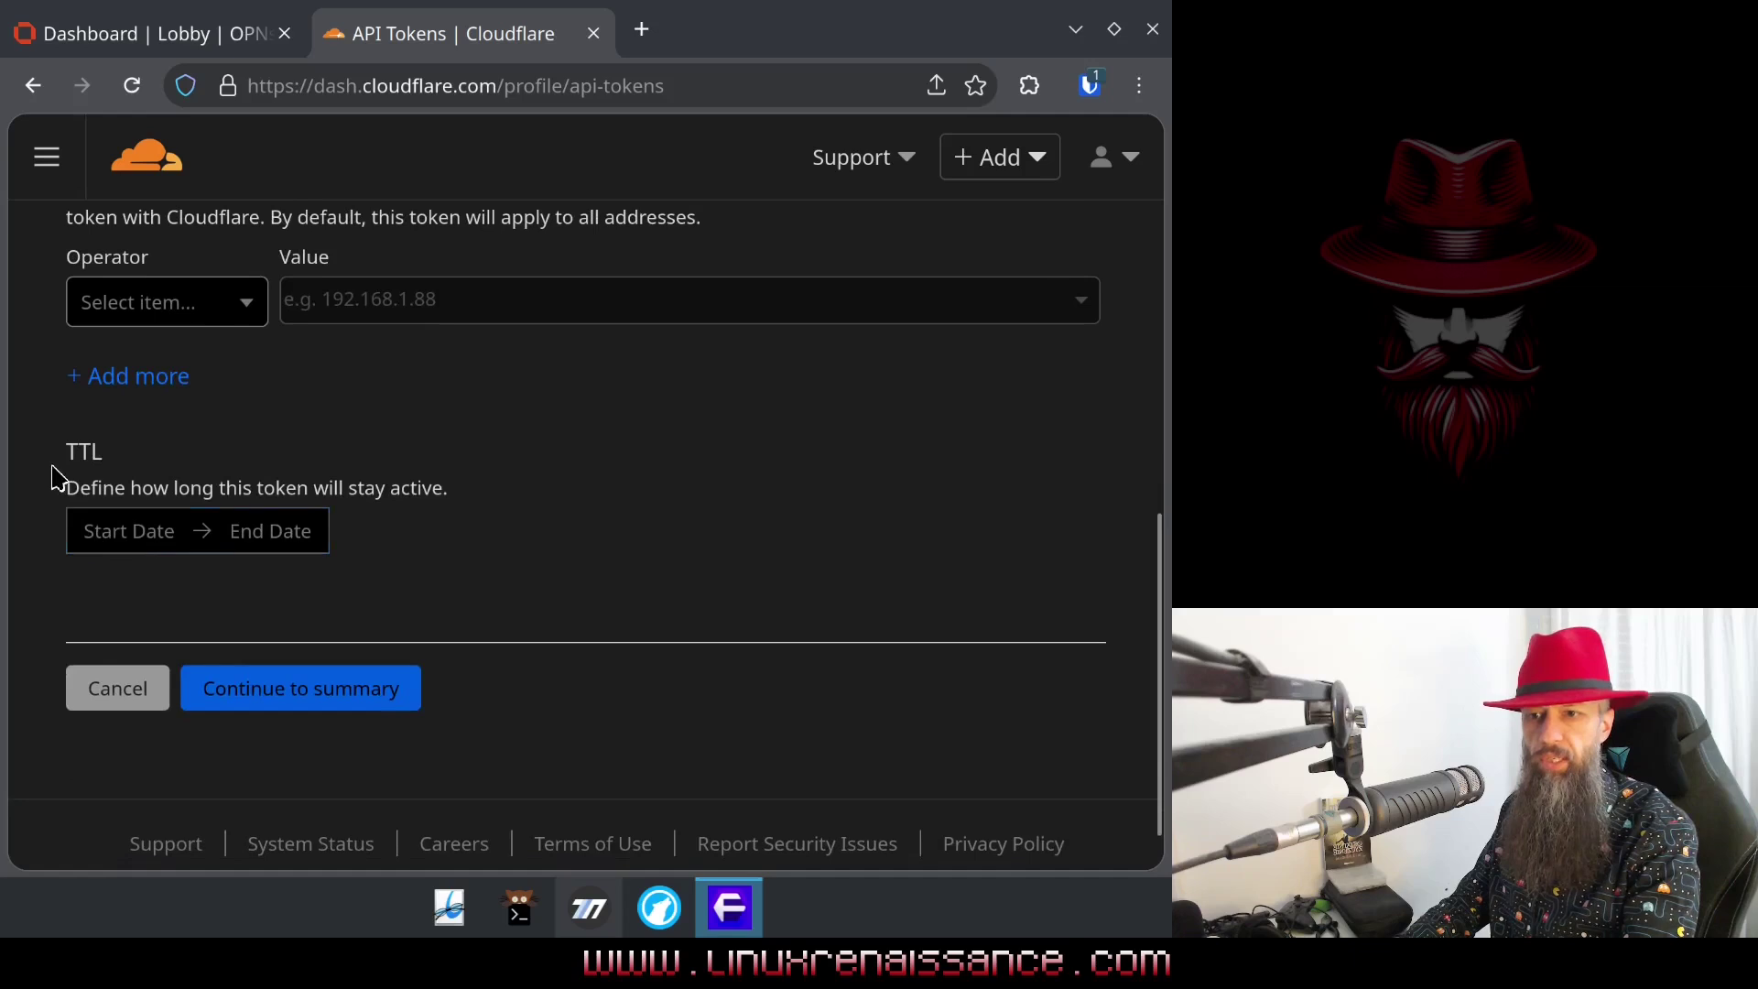
pyautogui.scroll(5, 310, 506)
# Step: Rename the token from Edit zone DNS to DynDNS
pyautogui.scroll(2, 311, 506)
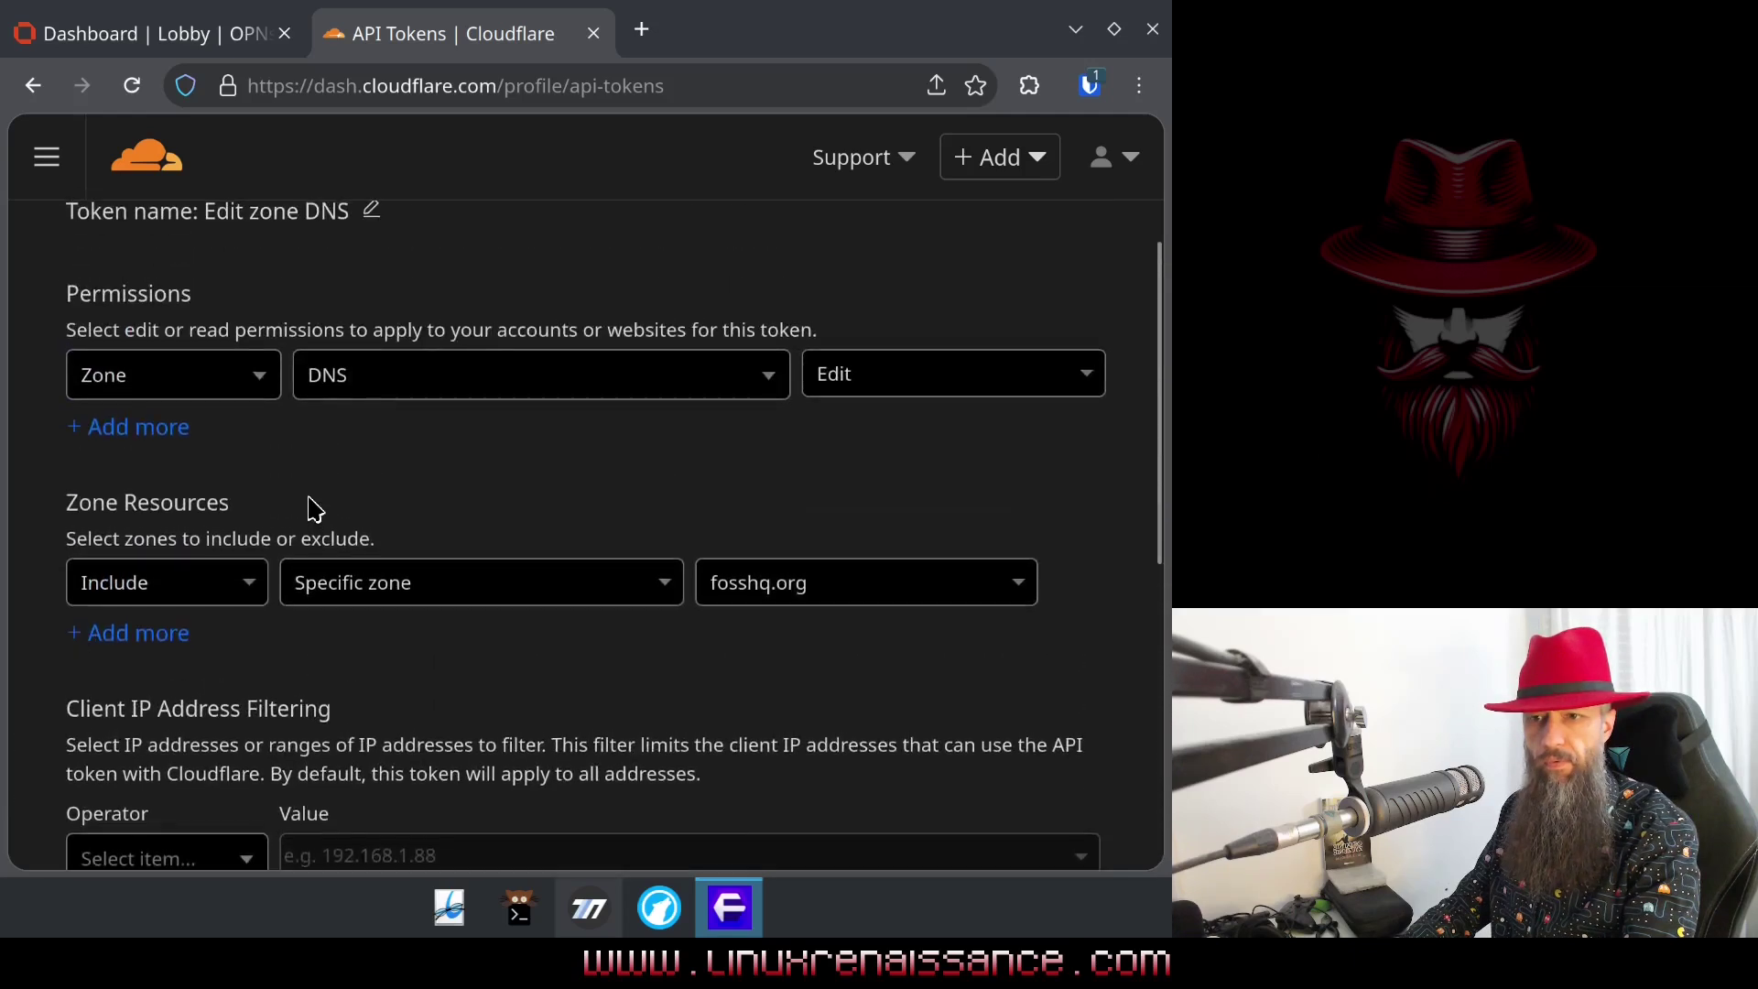
pyautogui.scroll(3, 229, 498)
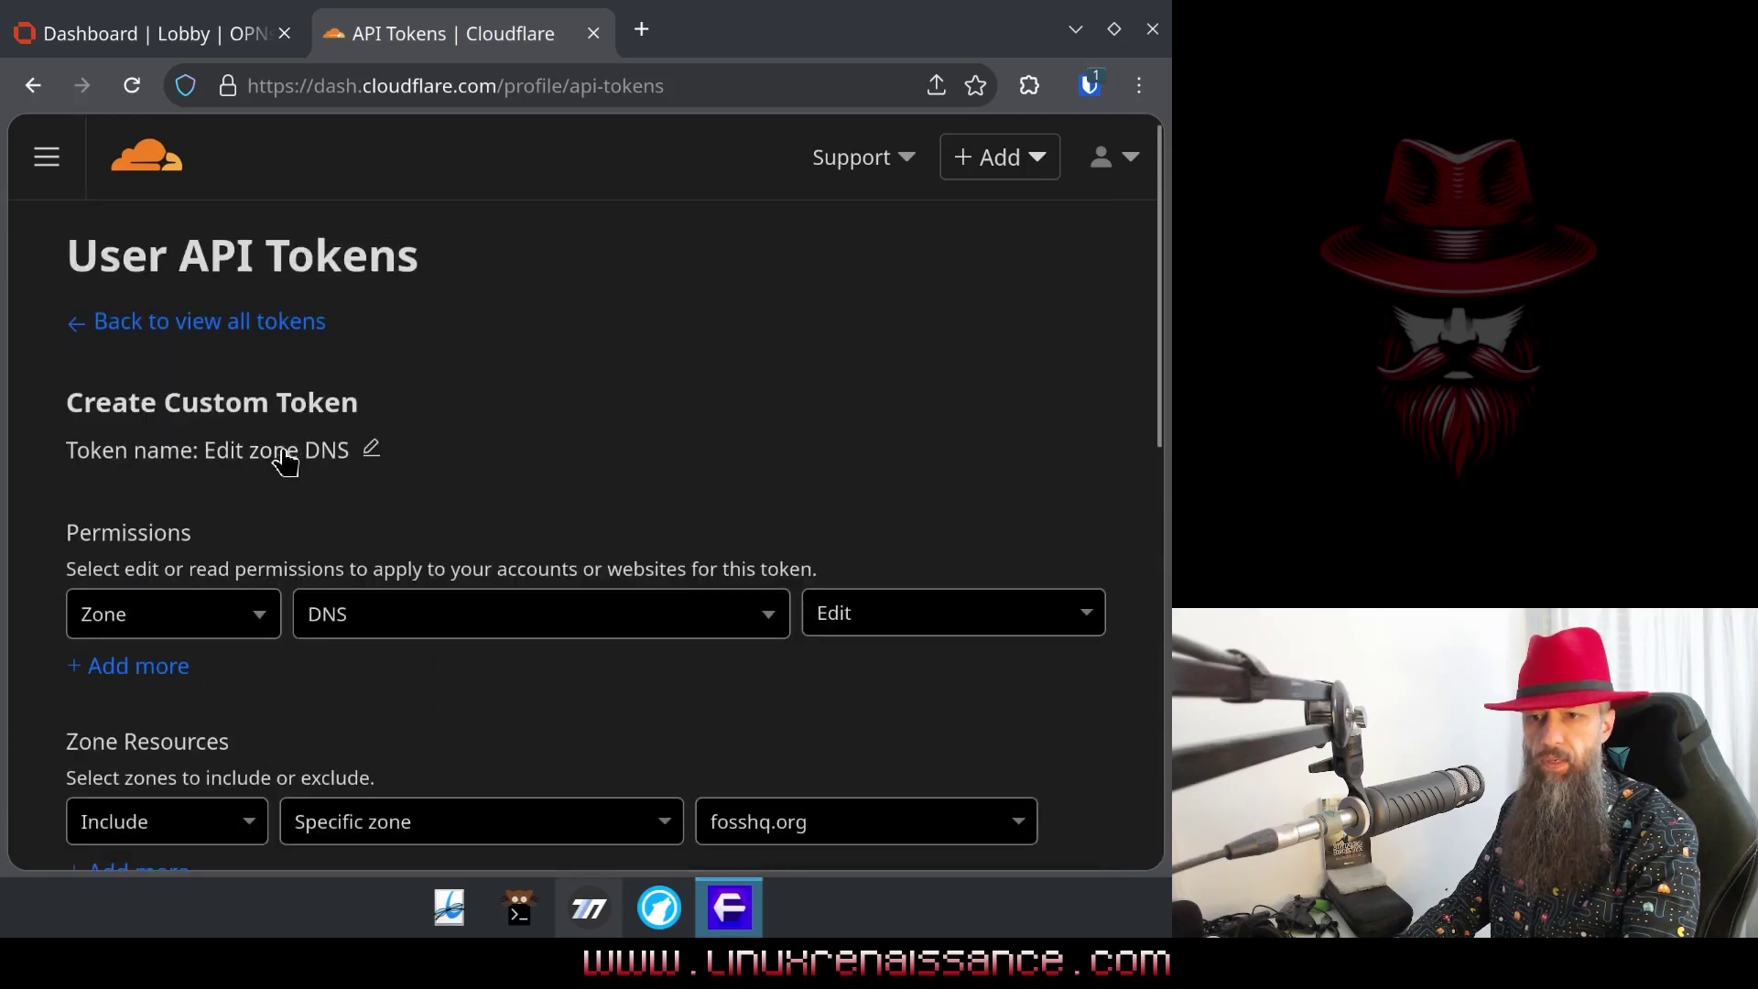
pyautogui.click(368, 449)
pyautogui.tripleClick(236, 495)
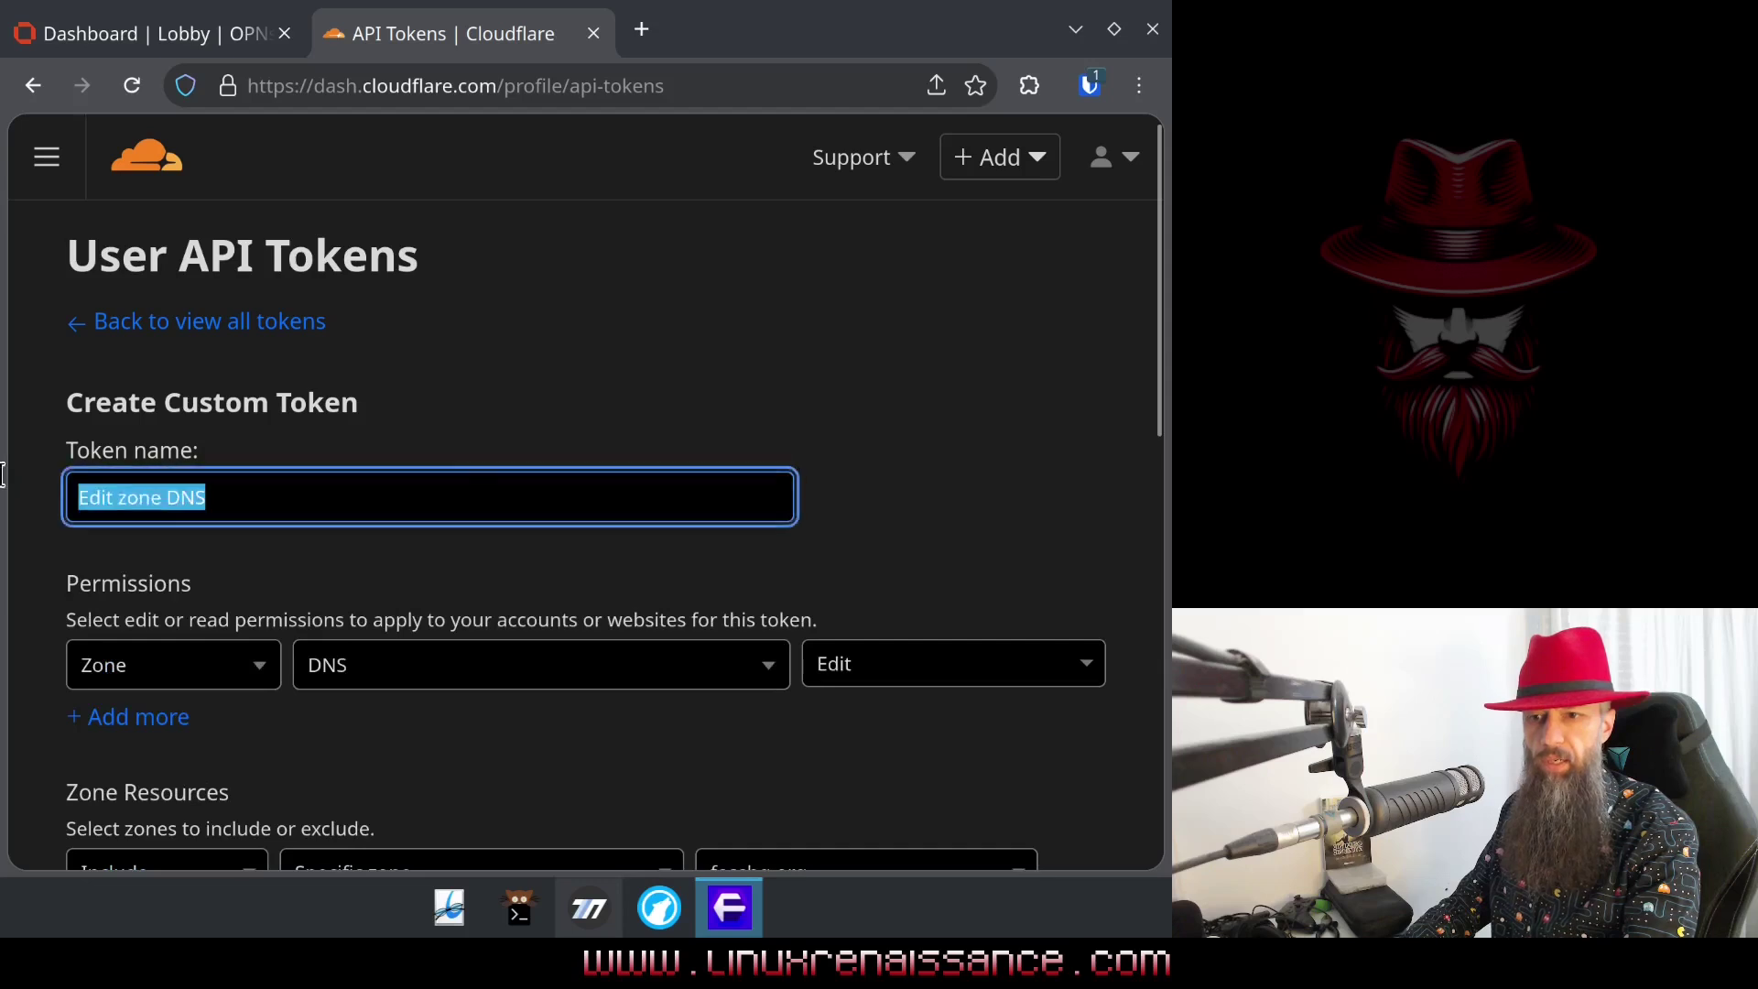
pyautogui.write('DynDNS')
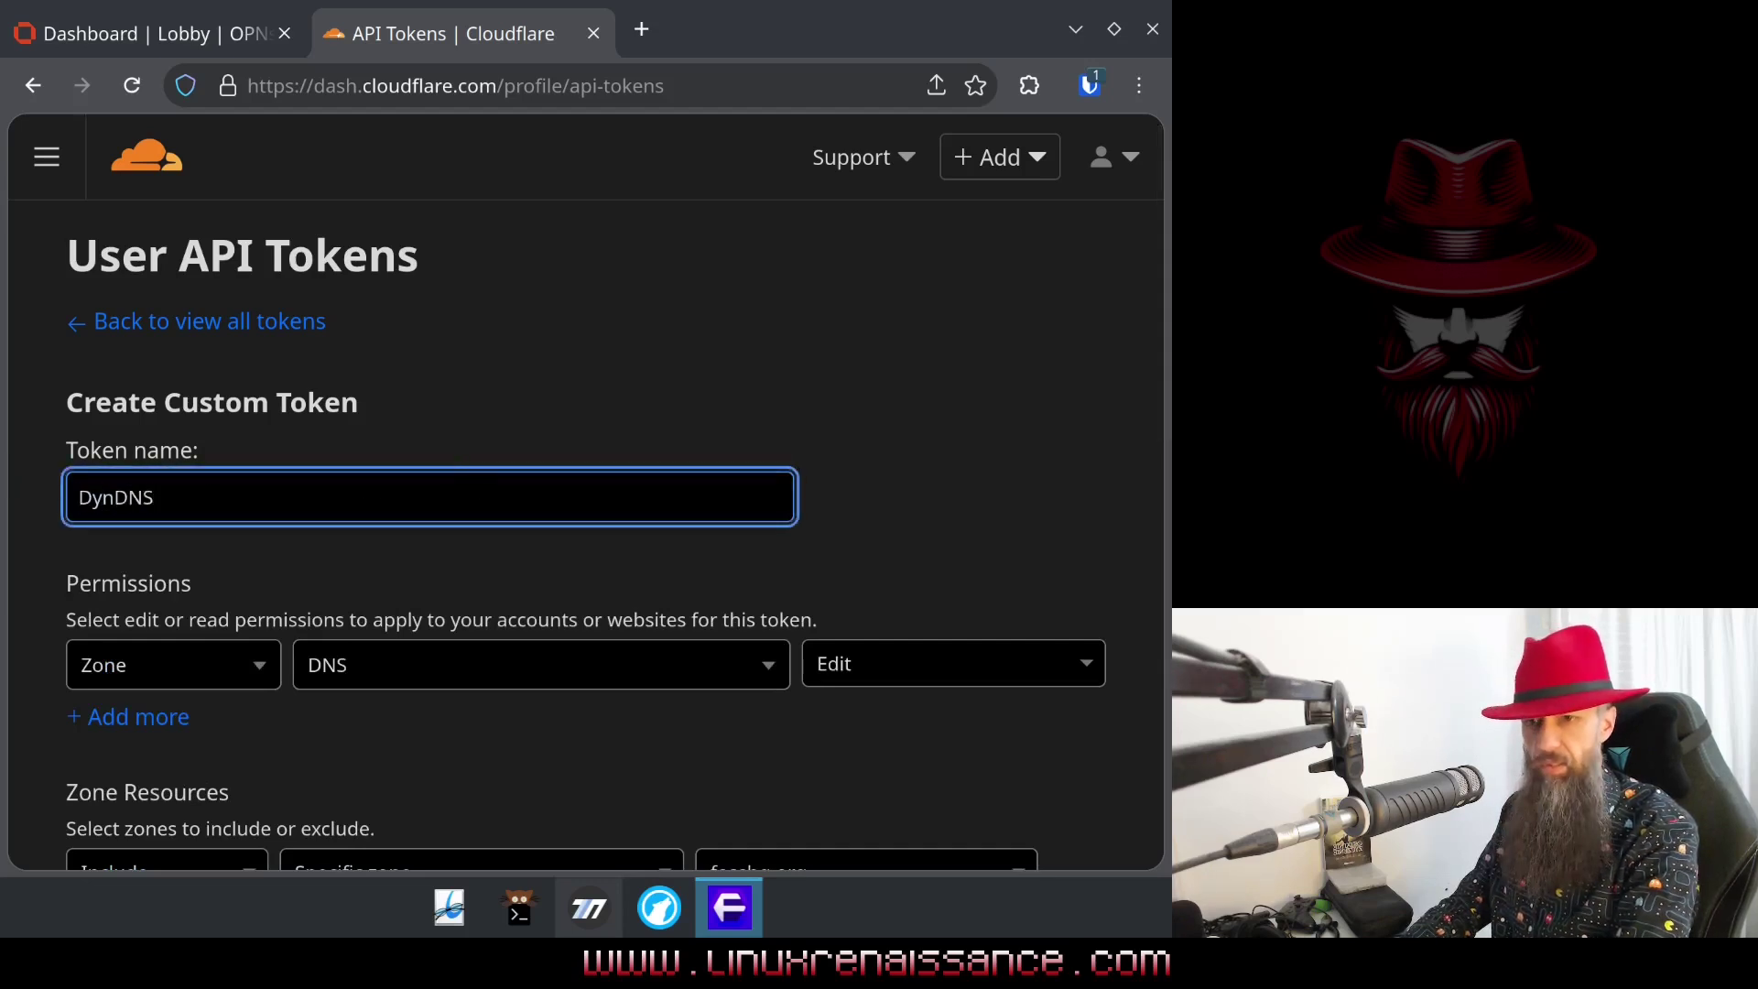
pyautogui.click(595, 403)
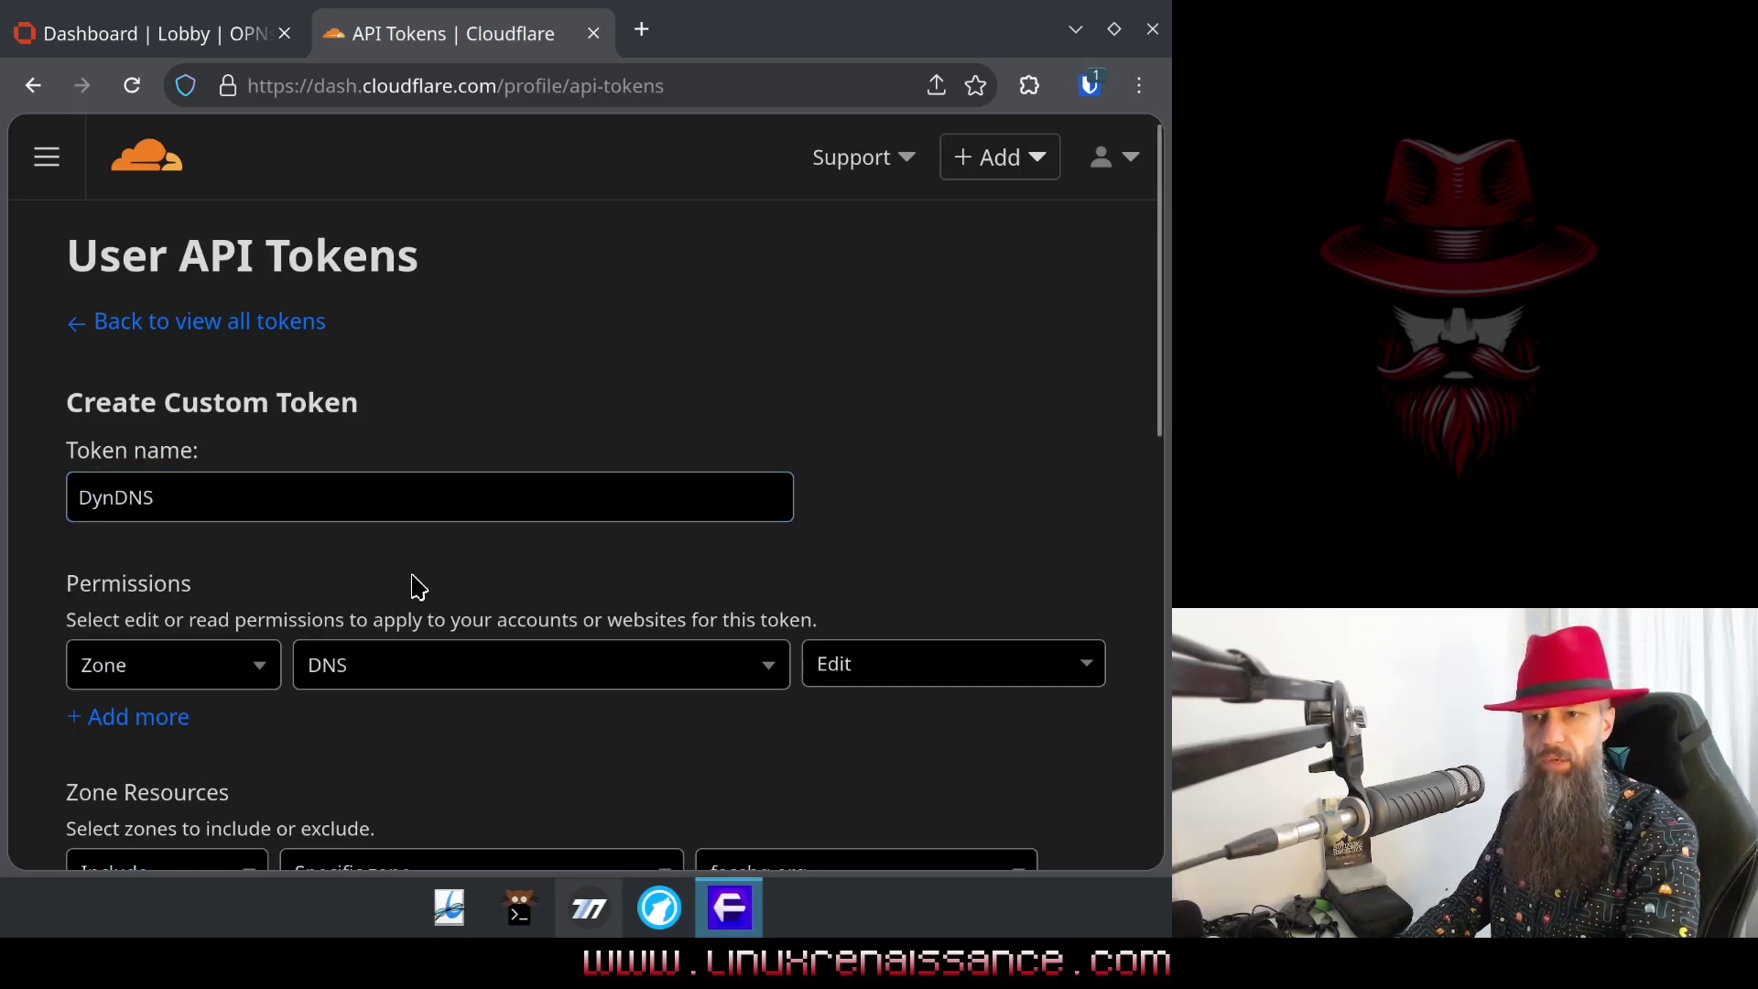
pyautogui.scroll(-1, 447, 518)
pyautogui.scroll(-10, 446, 518)
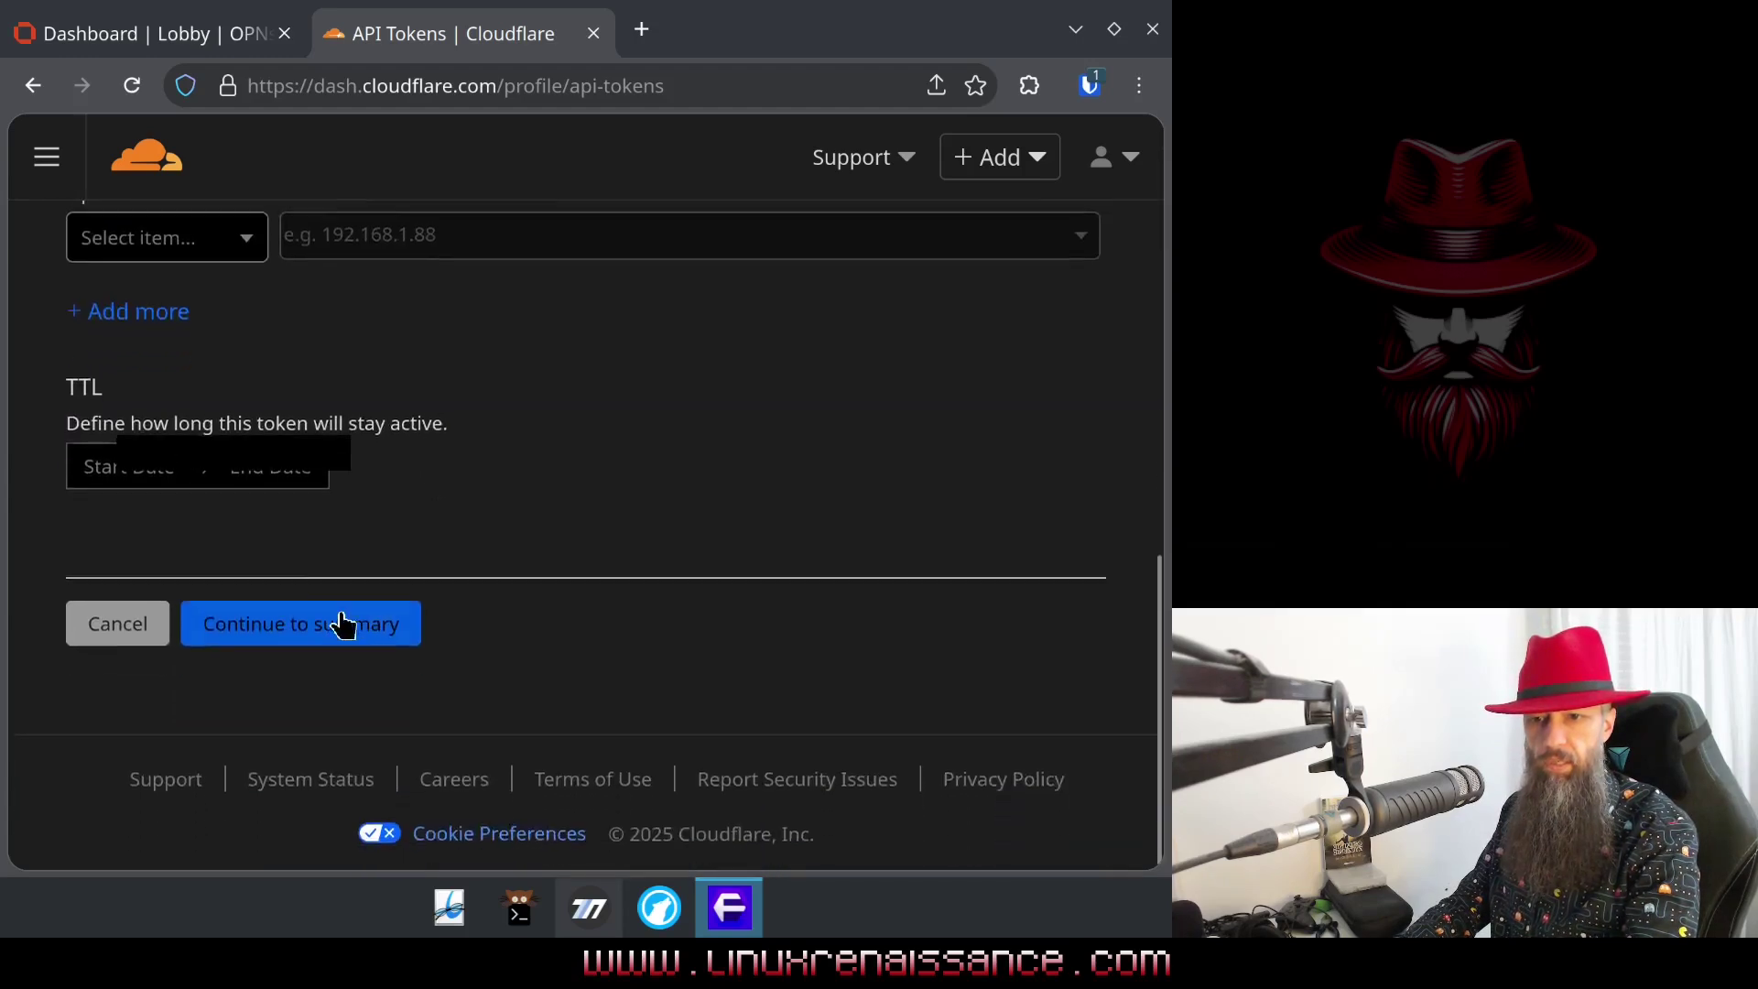
# Step: Review the summary's fosshq.org DNS:Edit permission and create the DynDNS token
pyautogui.click(342, 619)
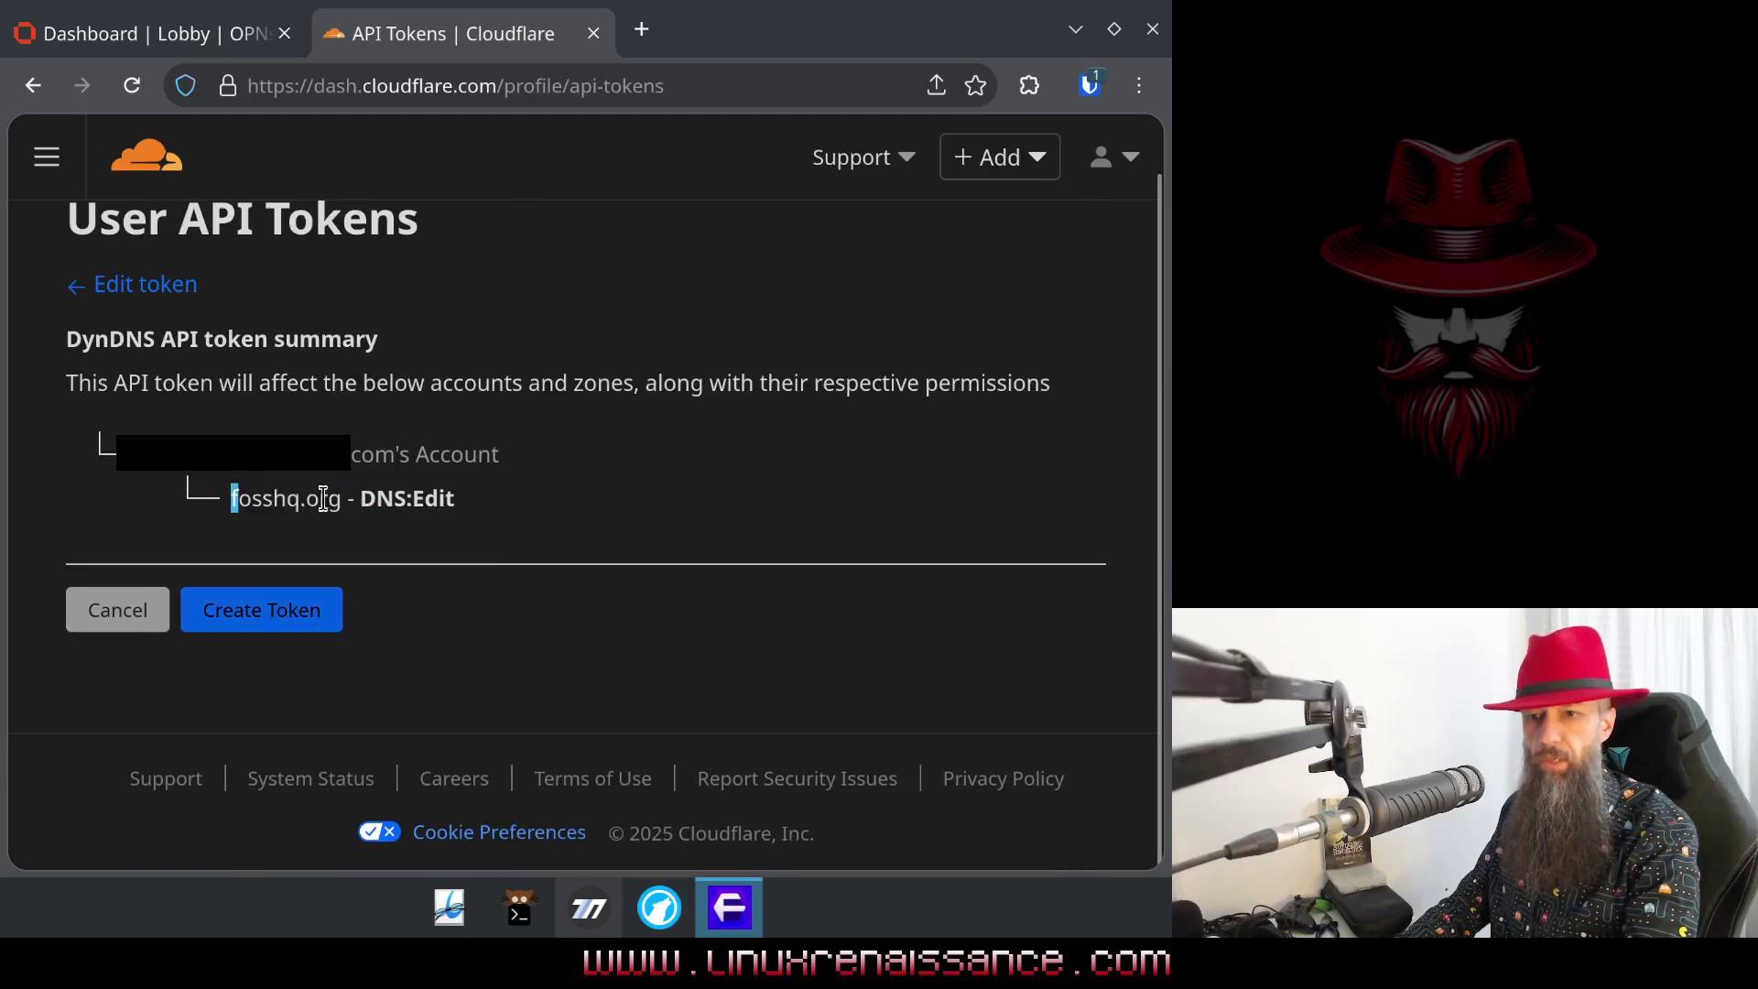
pyautogui.click(289, 499)
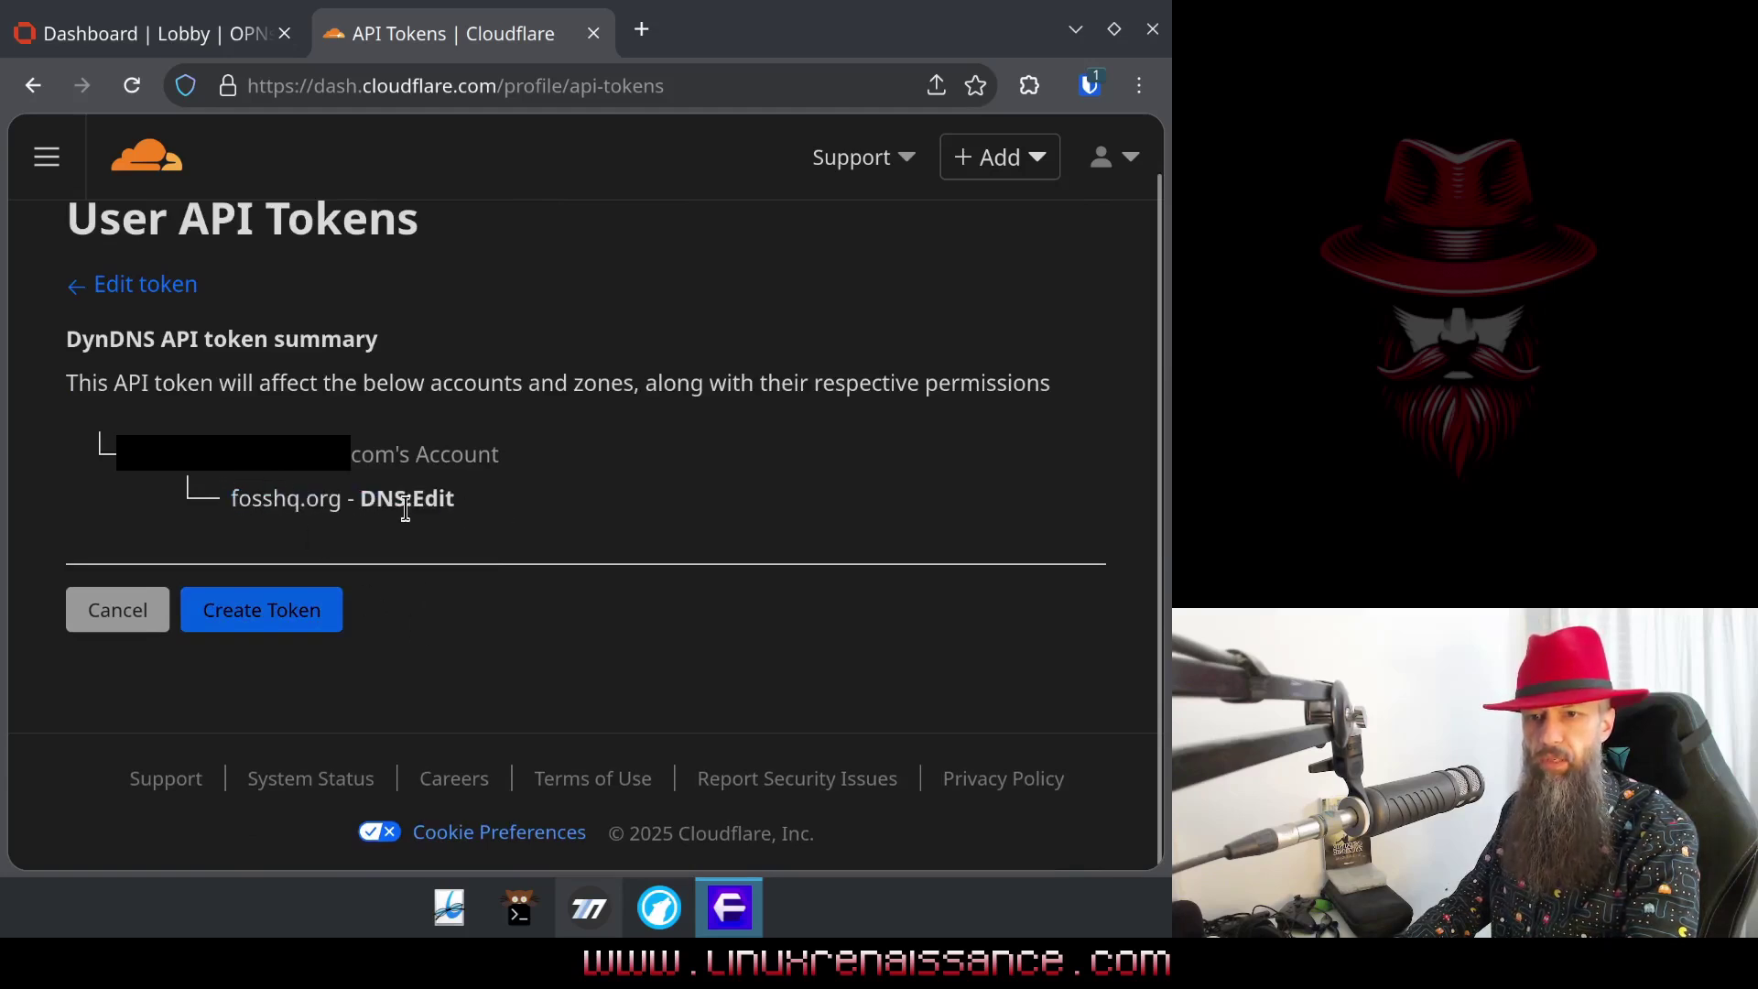
pyautogui.moveTo(424, 499); pyautogui.dragTo(247, 511)
pyautogui.click(278, 611)
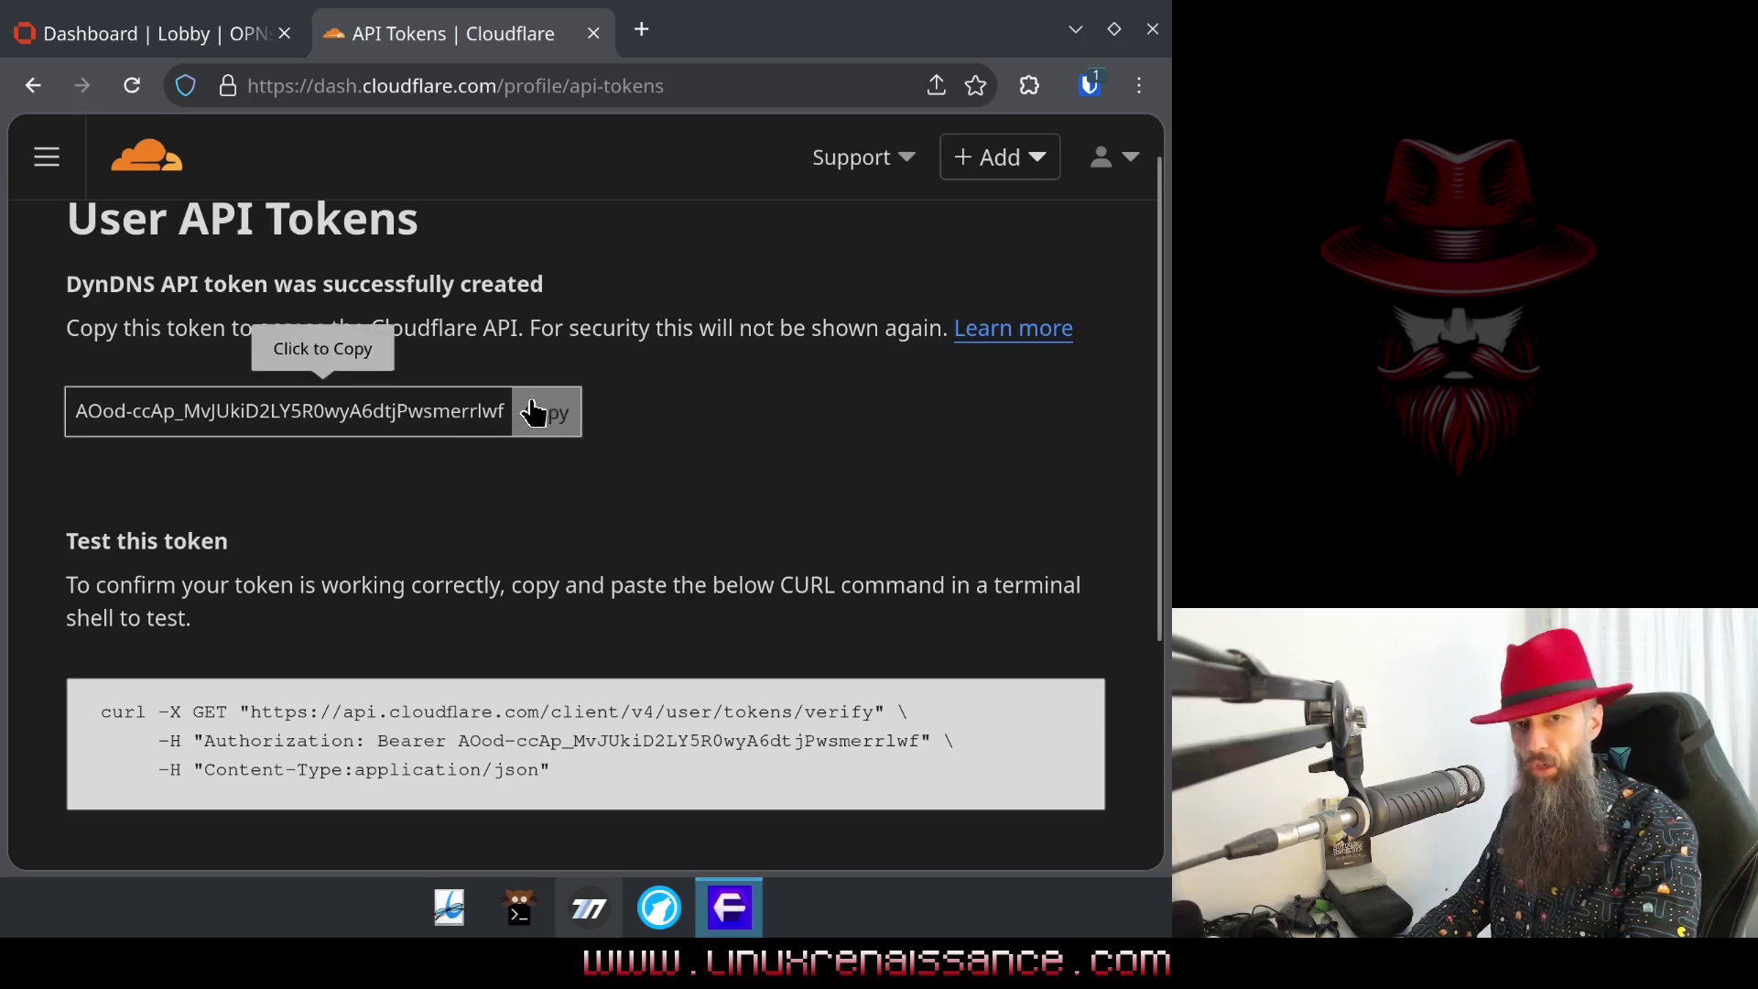
# Step: Confirm DynDNS is active in the API Tokens list, then switch to the OPNsense tab
pyautogui.click(41, 165)
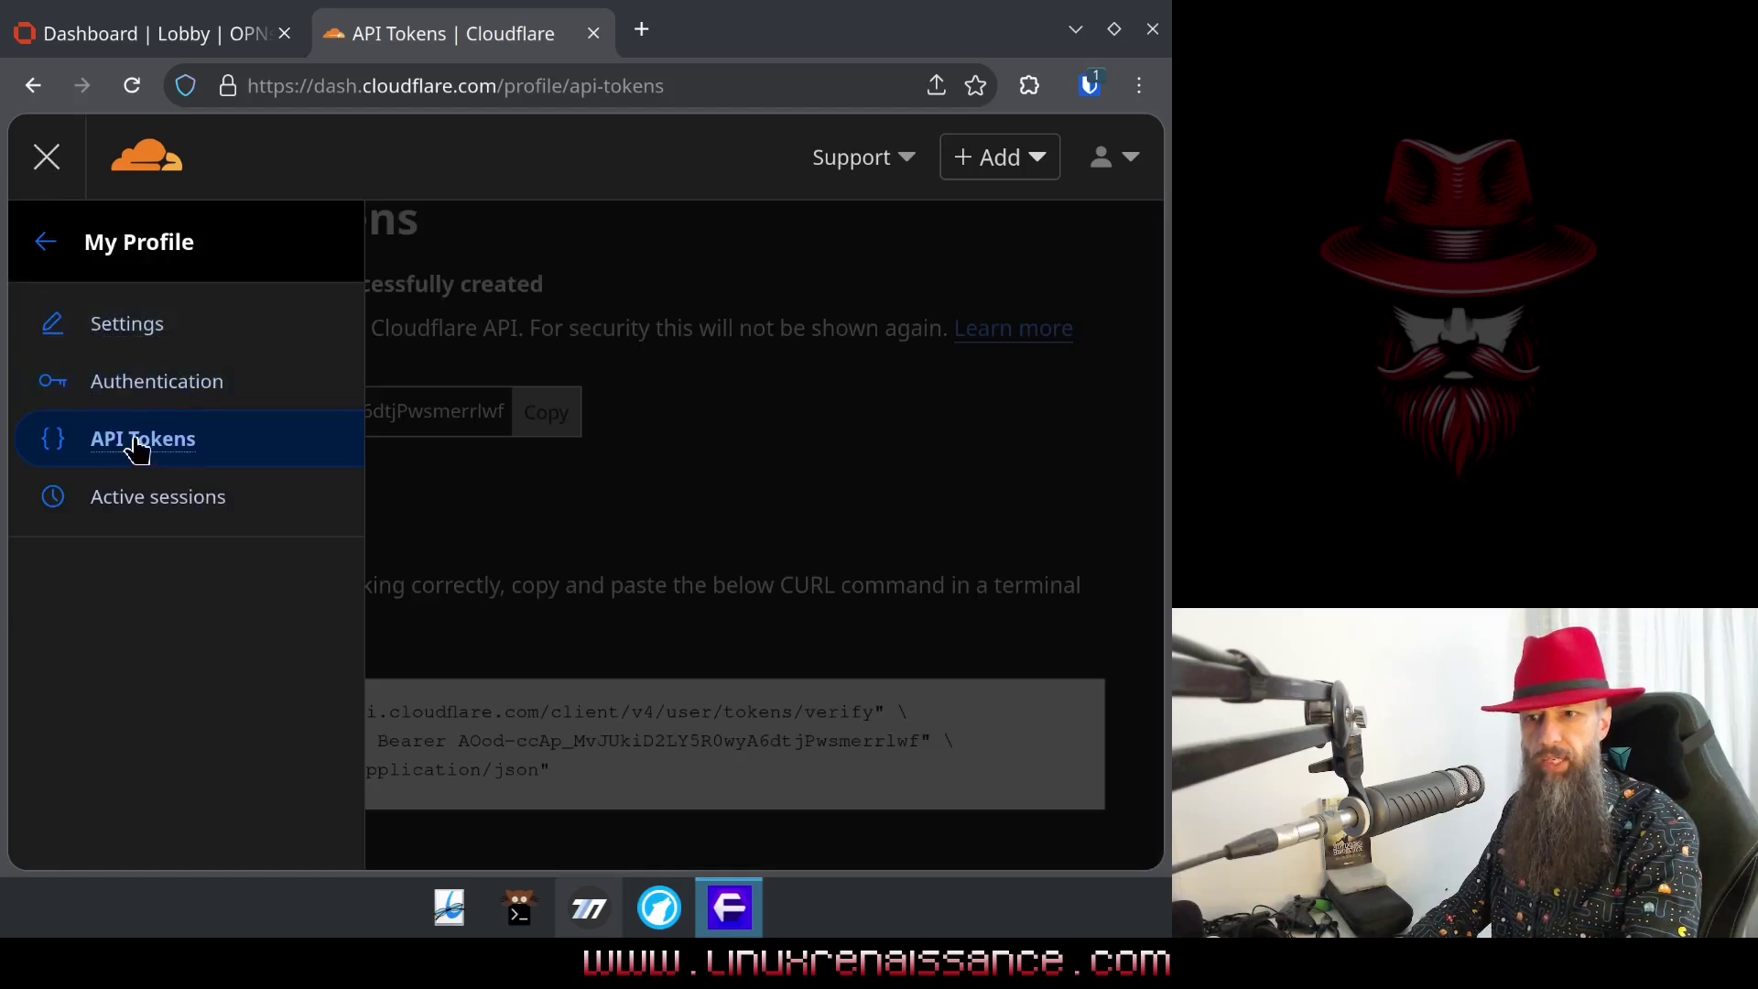
pyautogui.click(128, 324)
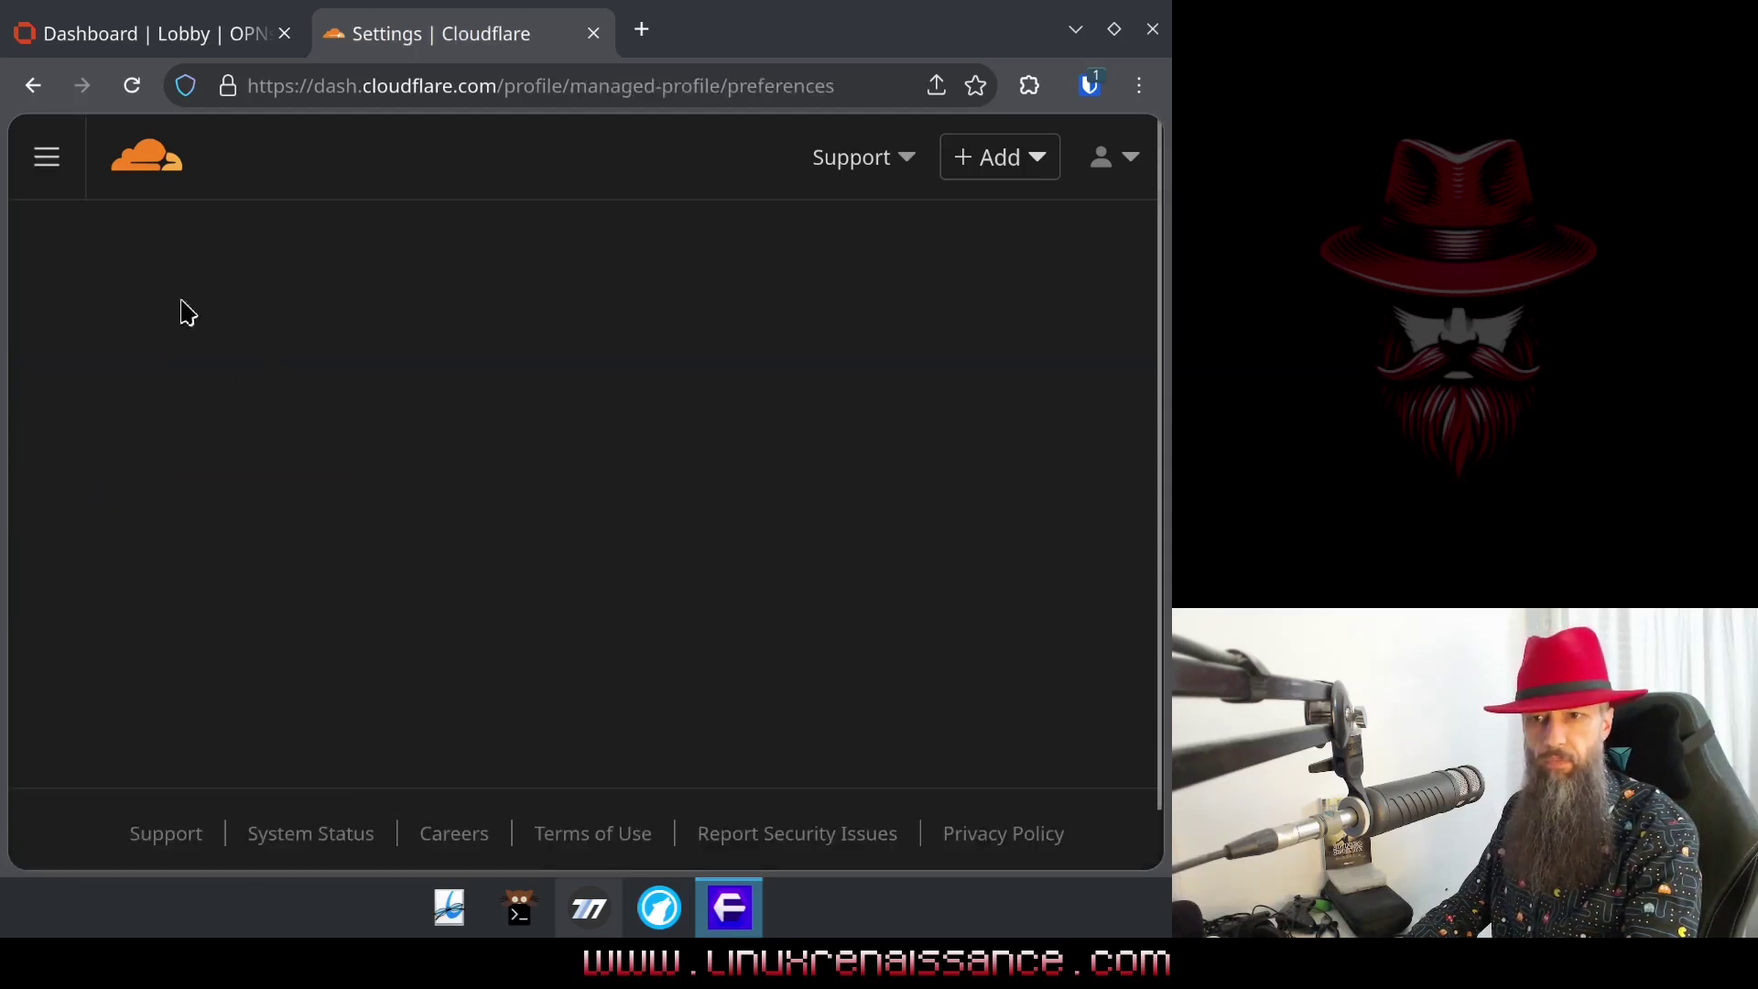
pyautogui.click(37, 163)
pyautogui.click(195, 462)
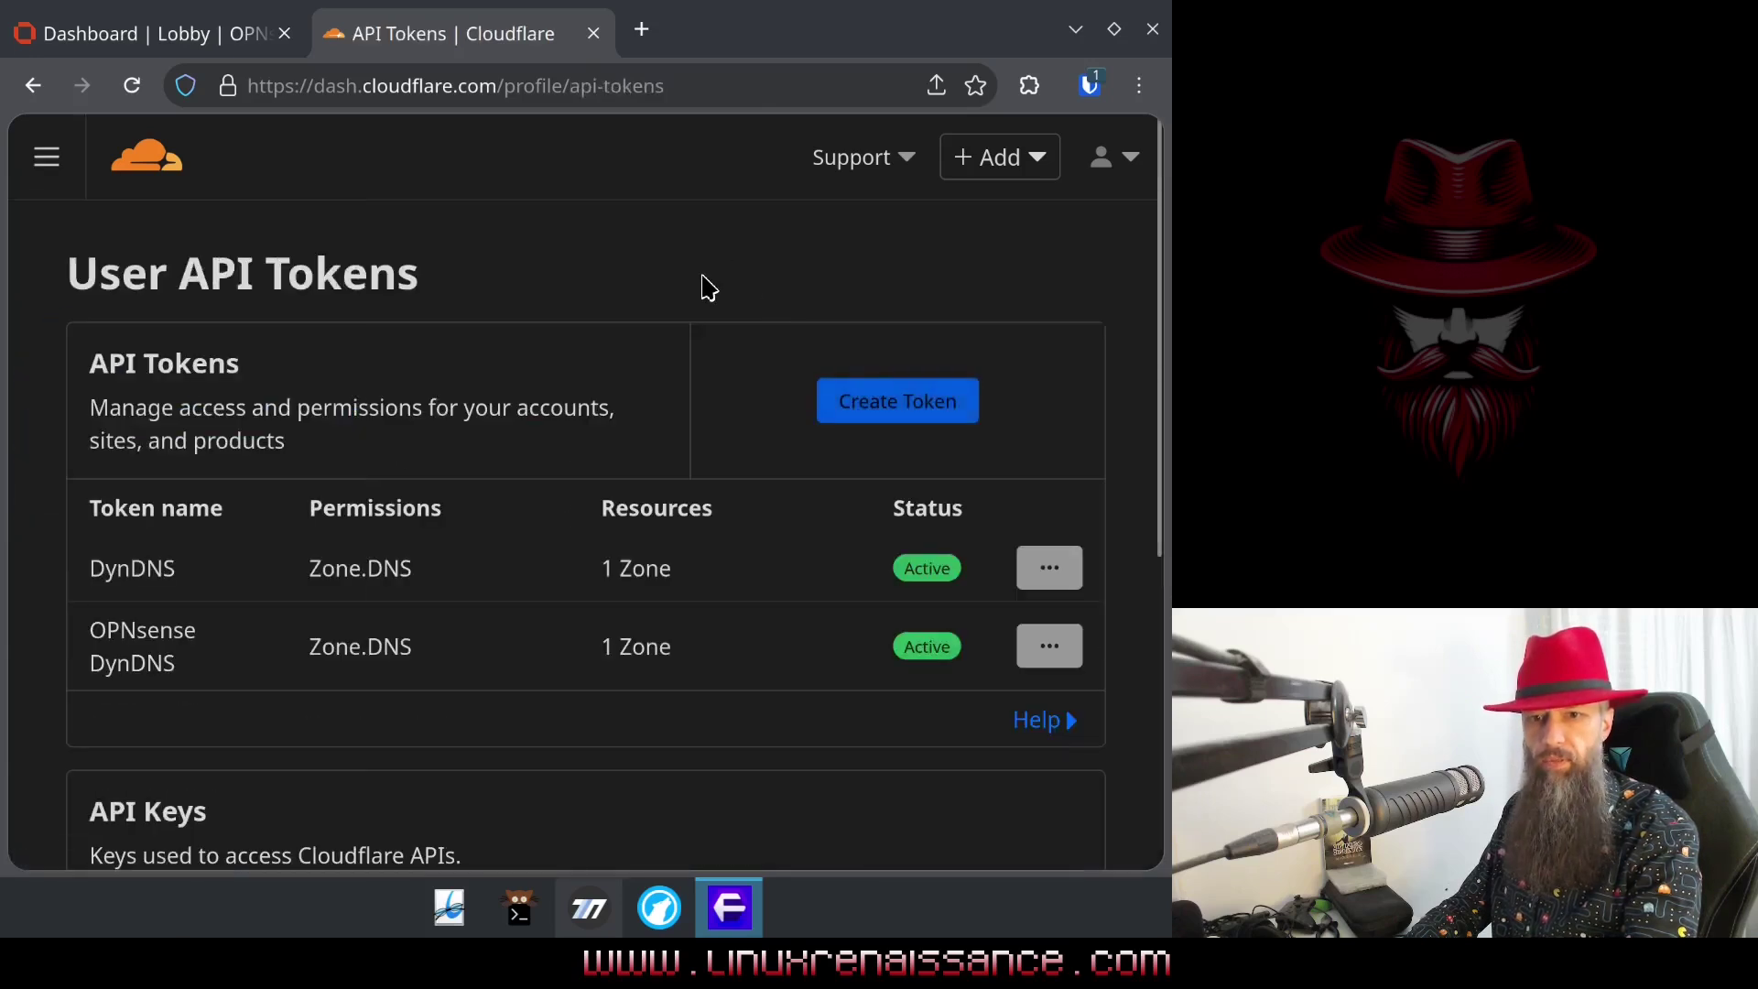
pyautogui.scroll(-2, 696, 302)
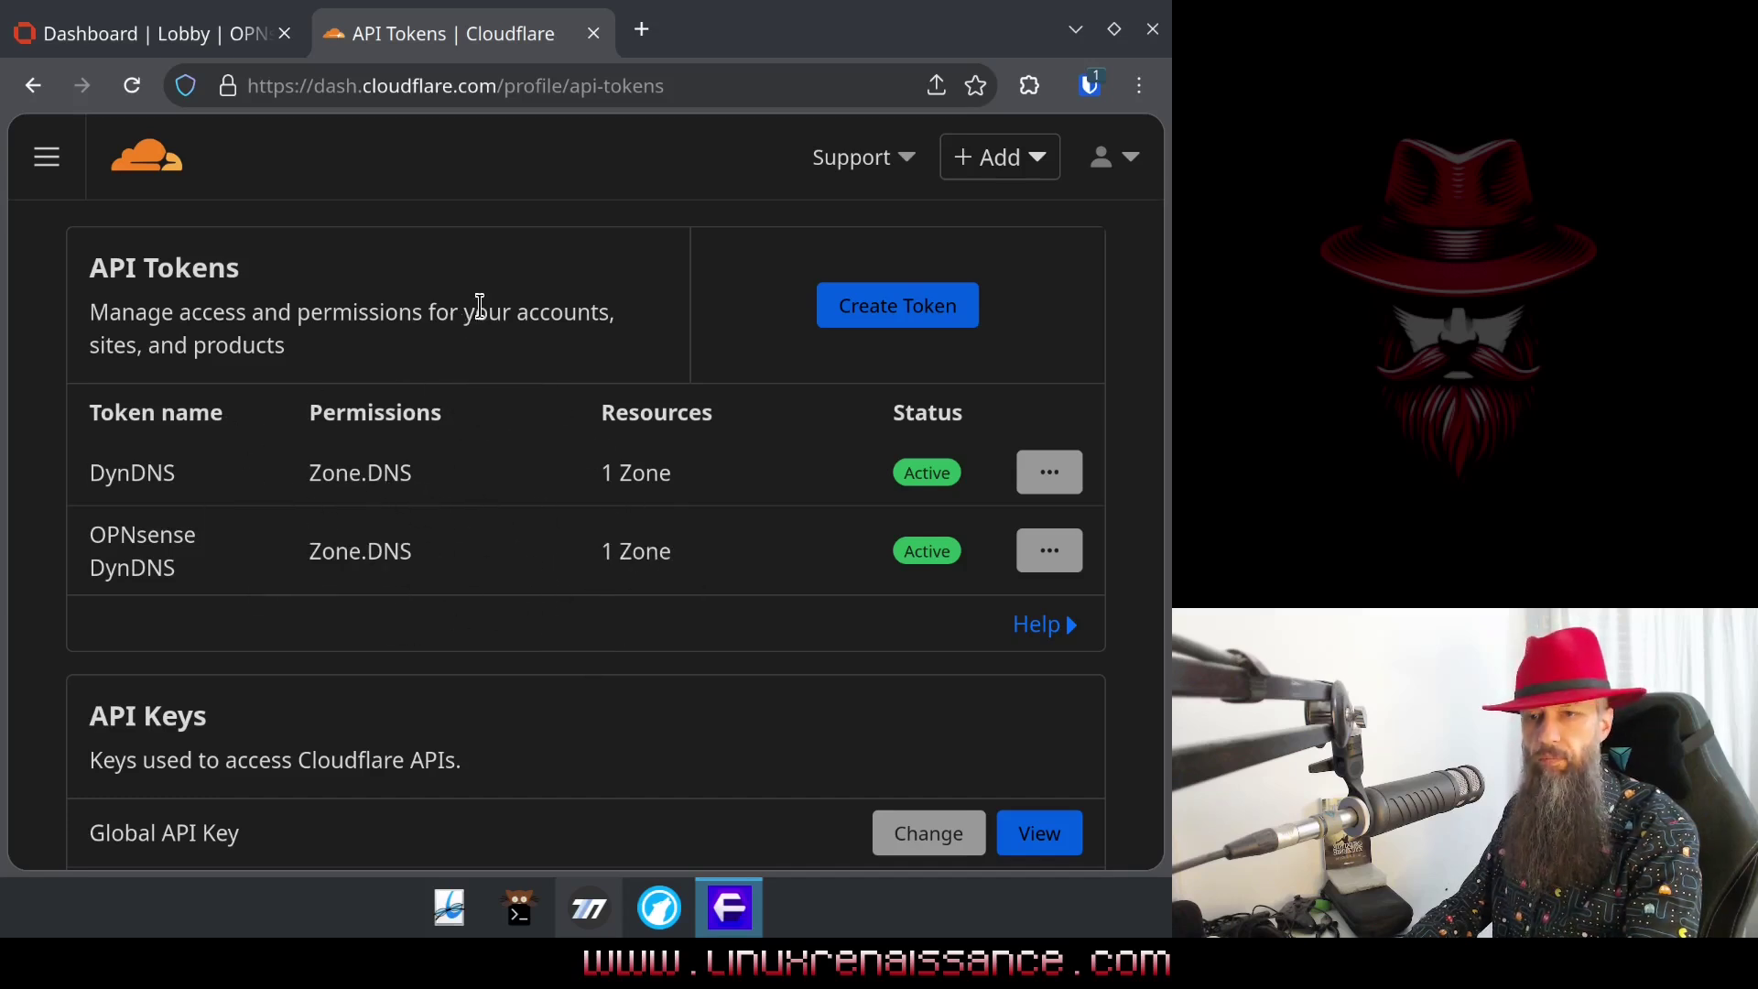
pyautogui.click(165, 48)
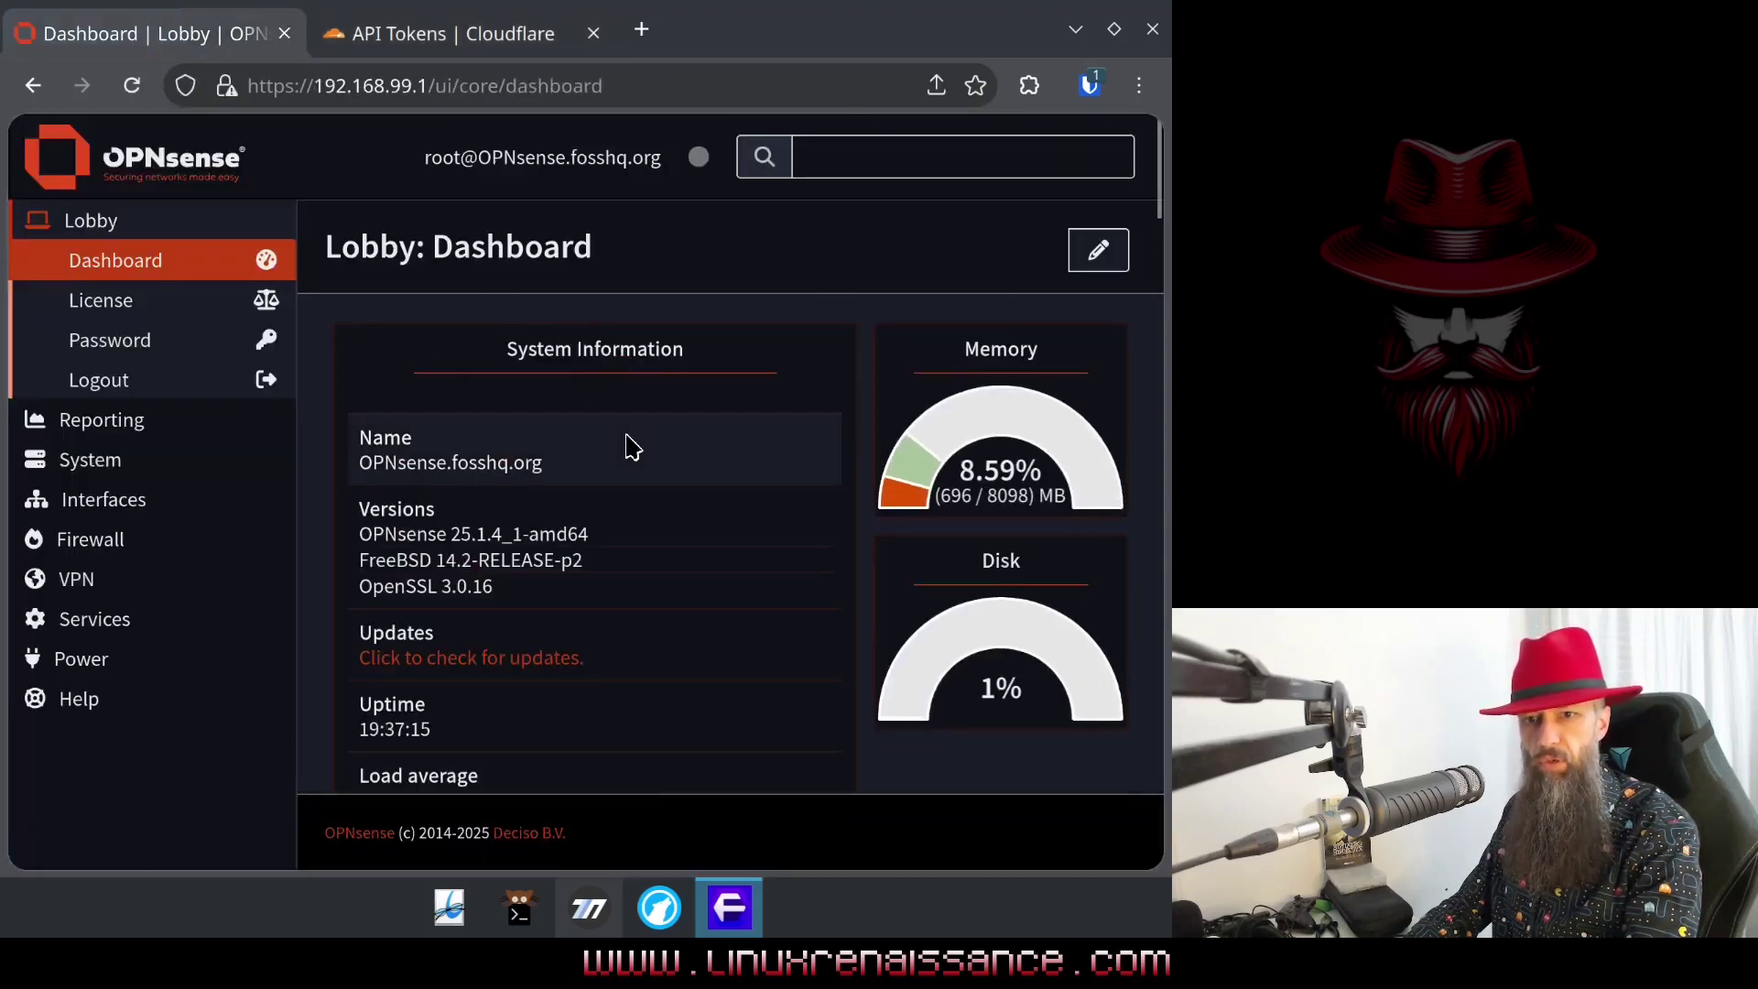
# Step: Filter System > Firmware > Packages by 'dns' to confirm ddclient is installed
pyautogui.click(101, 423)
pyautogui.click(96, 540)
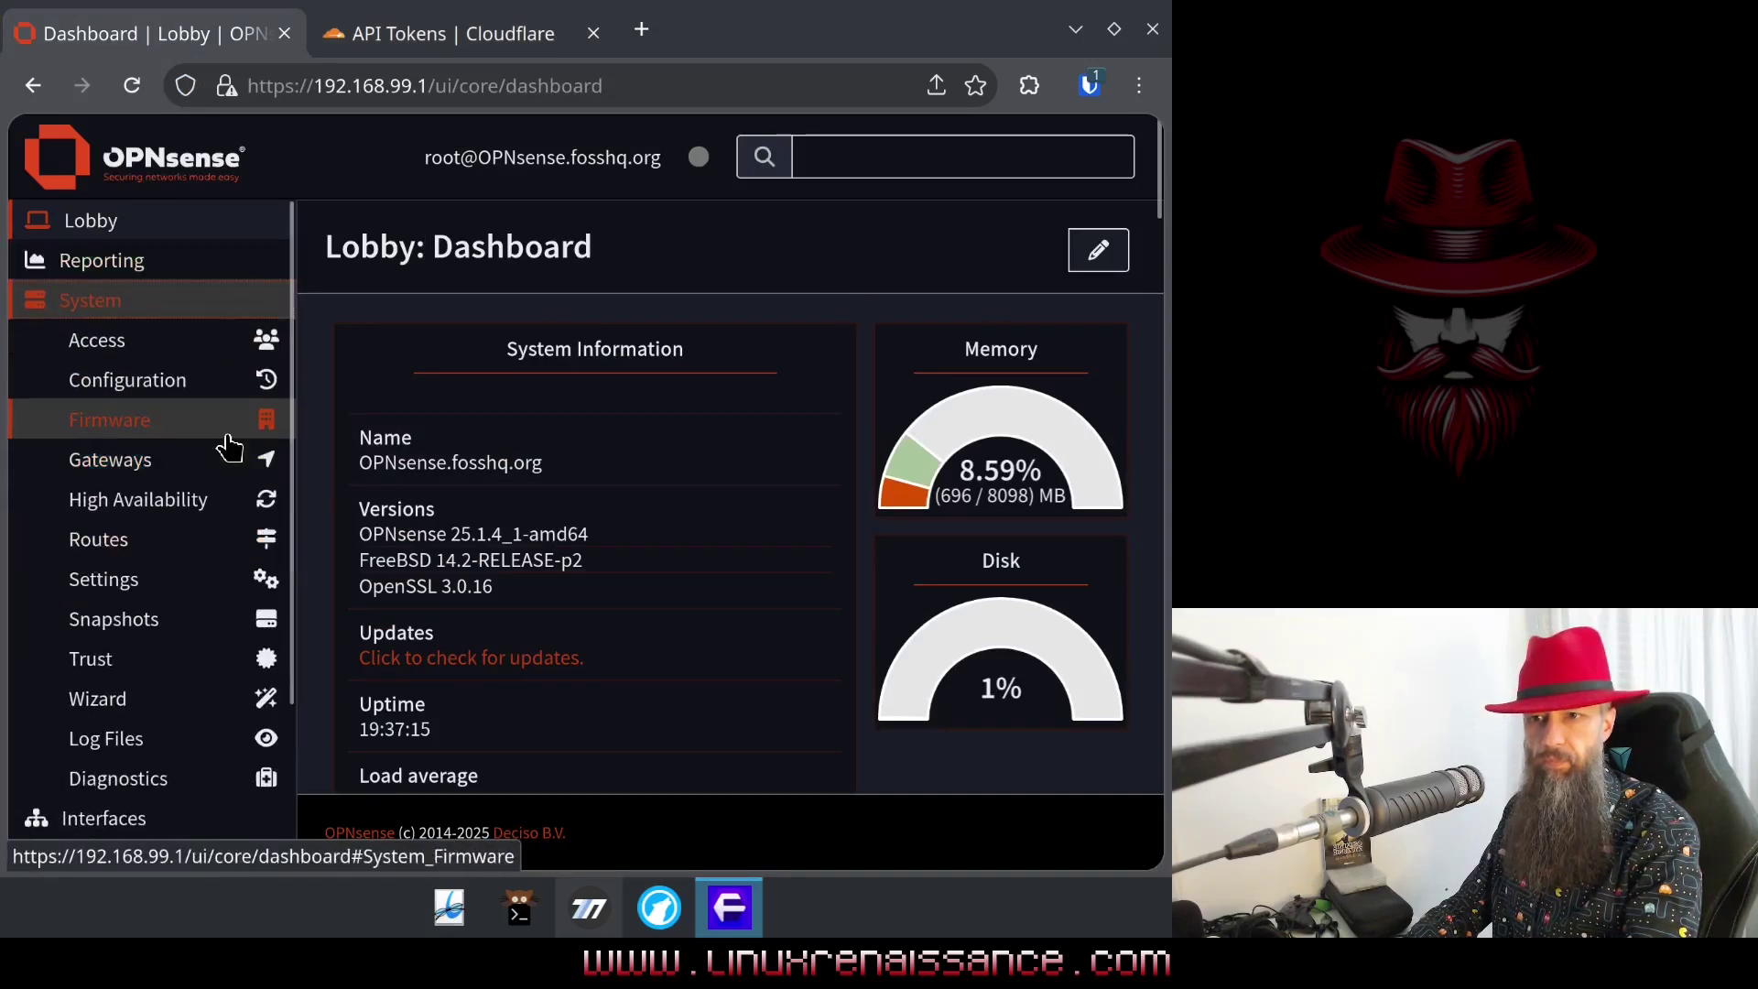
pyautogui.click(133, 437)
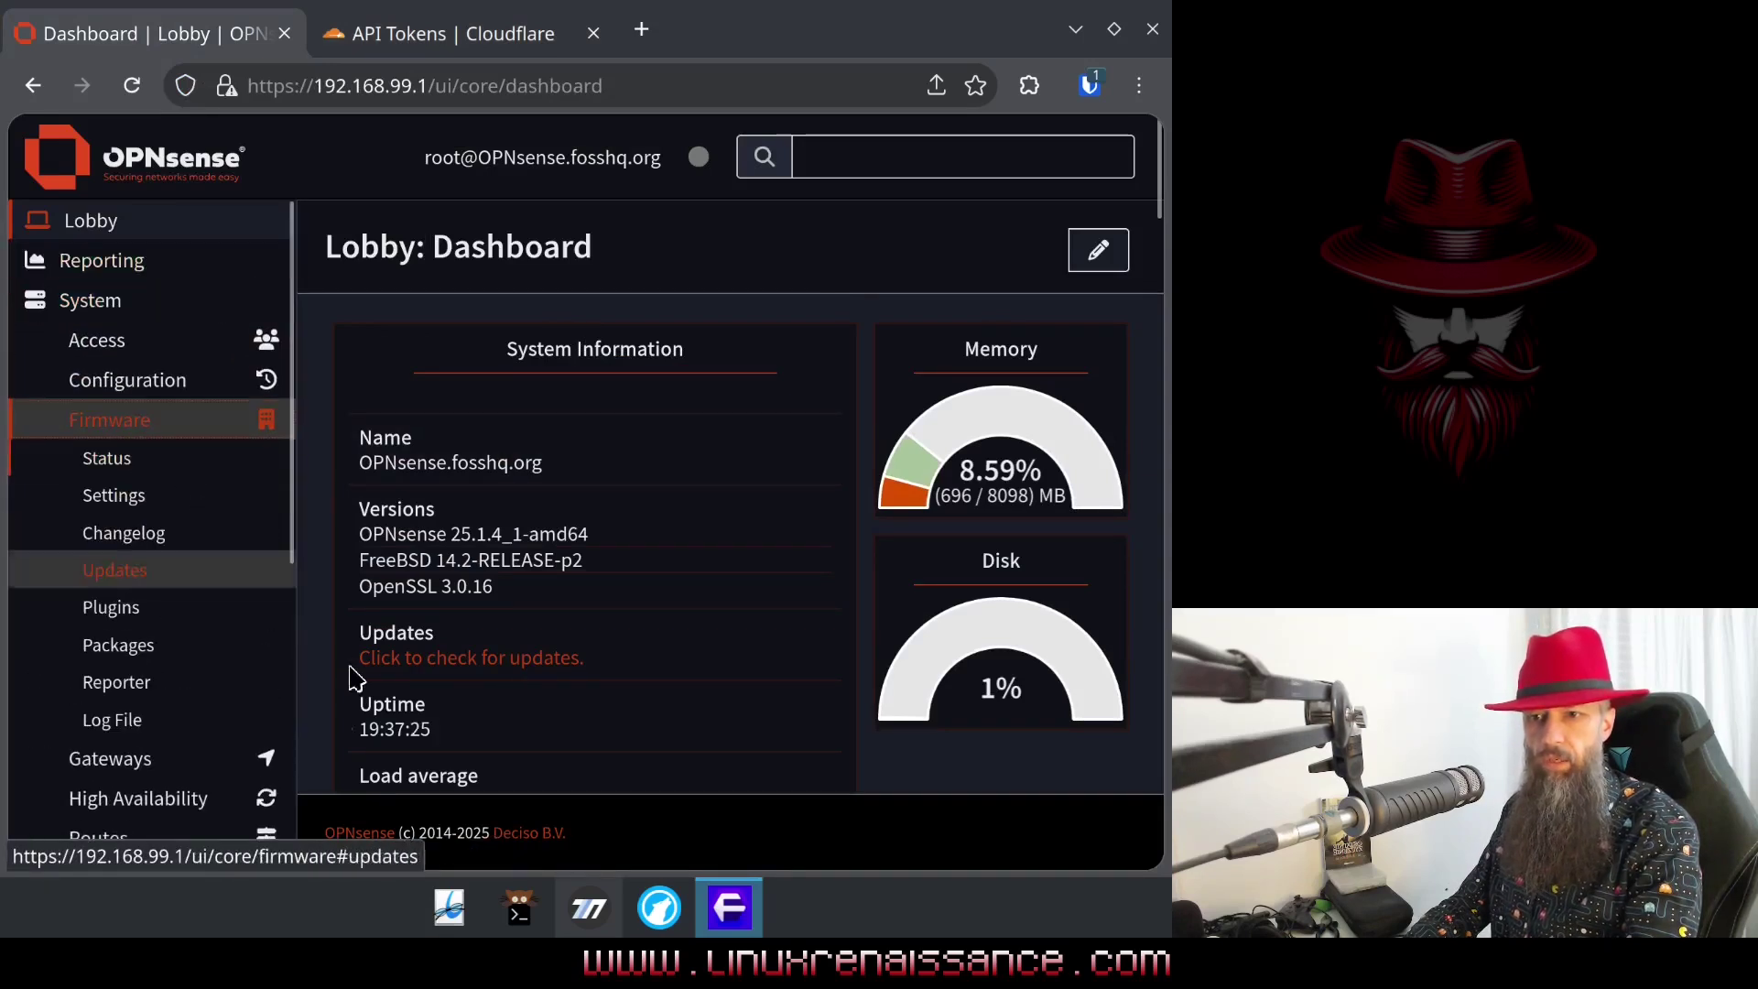
pyautogui.click(118, 647)
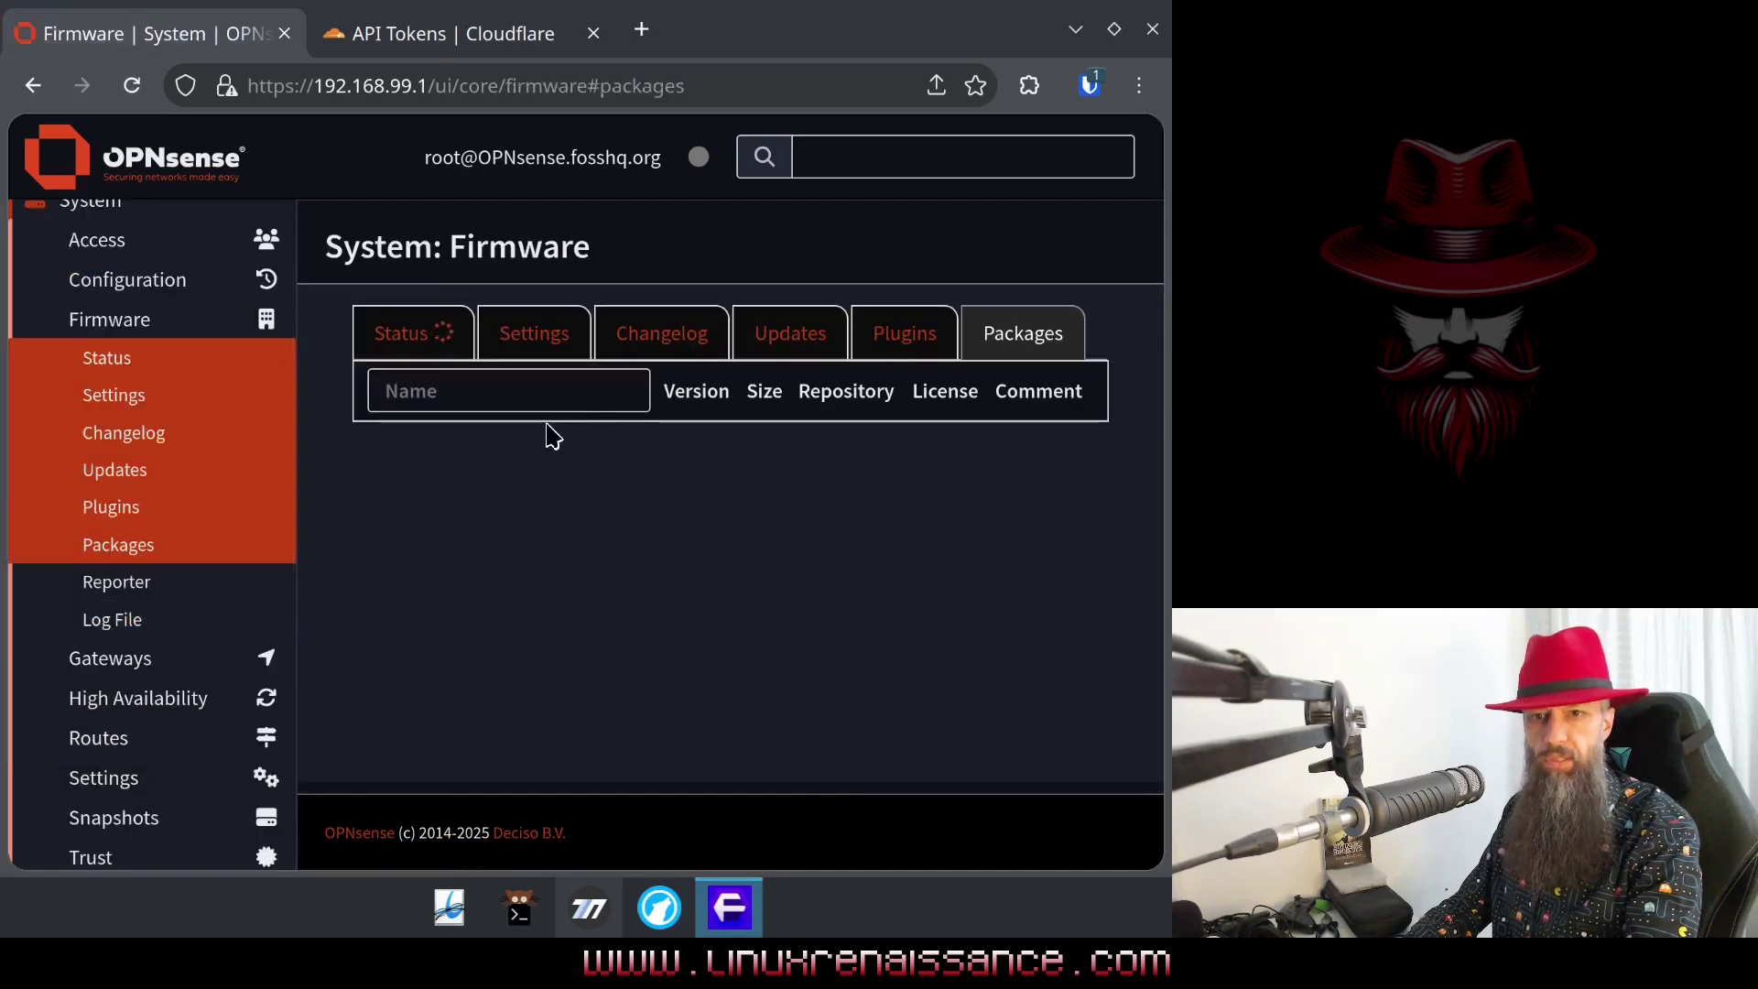
pyautogui.click(444, 388)
pyautogui.write('dns')
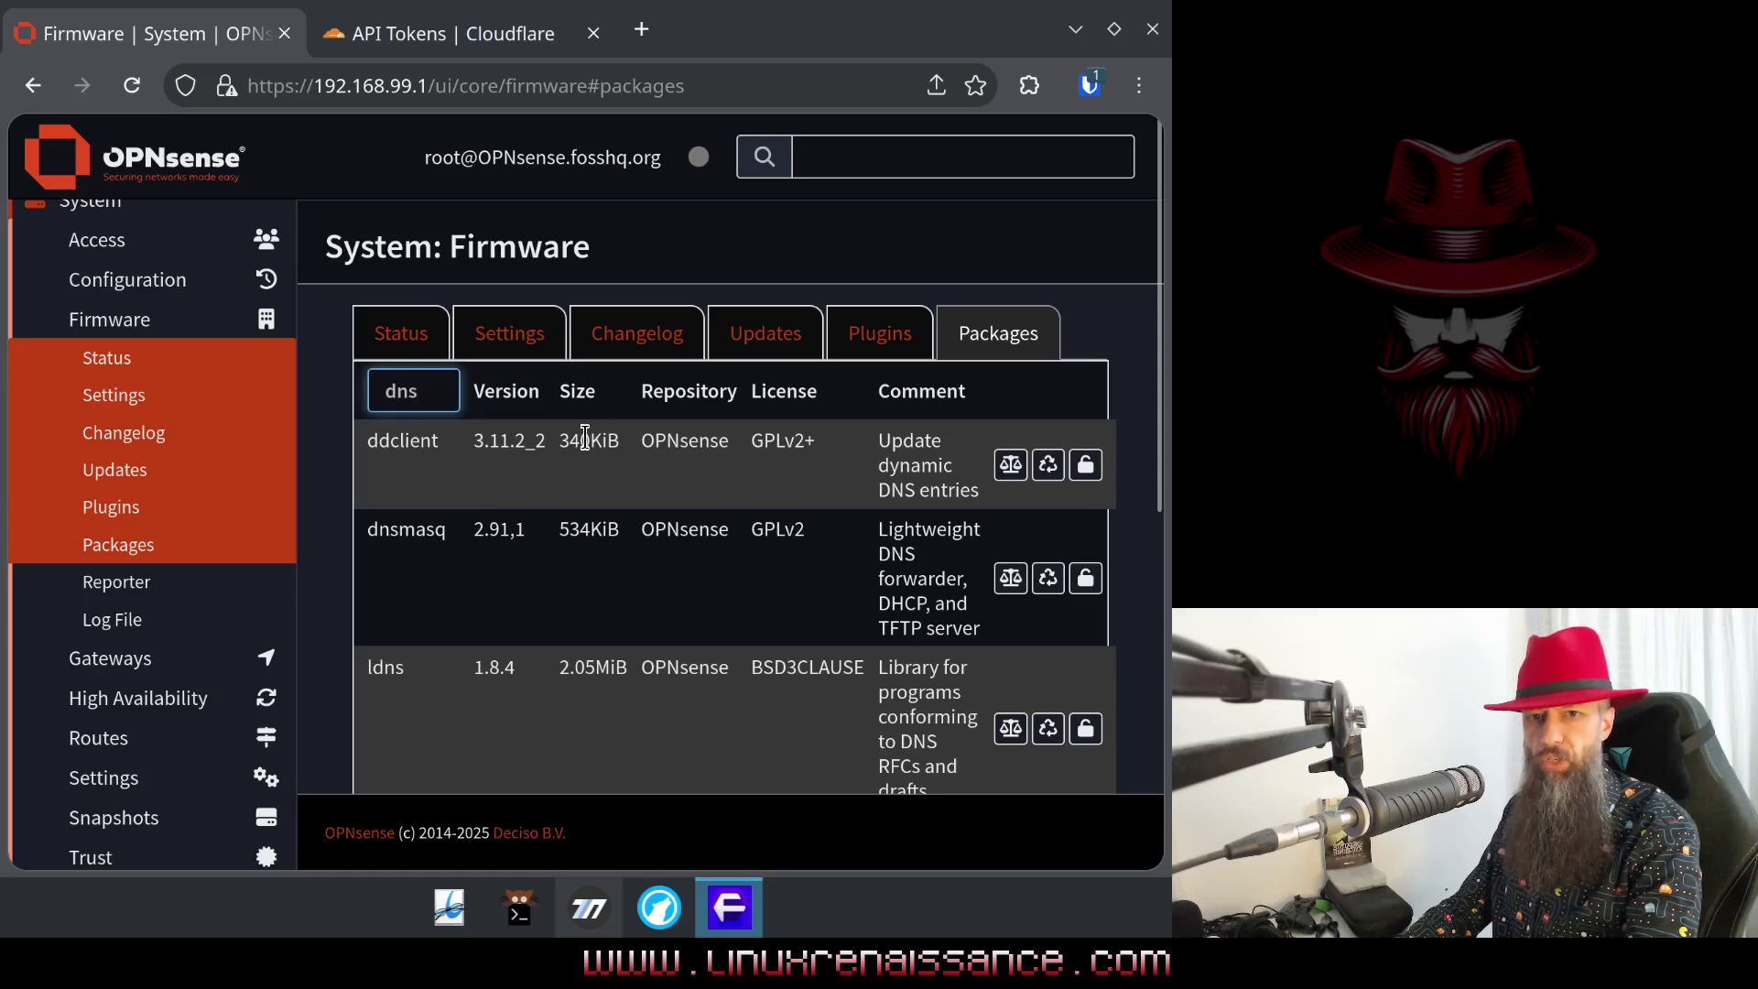
# Step: Scroll the sidebar down and expand the Services section
pyautogui.scroll(-3, 183, 531)
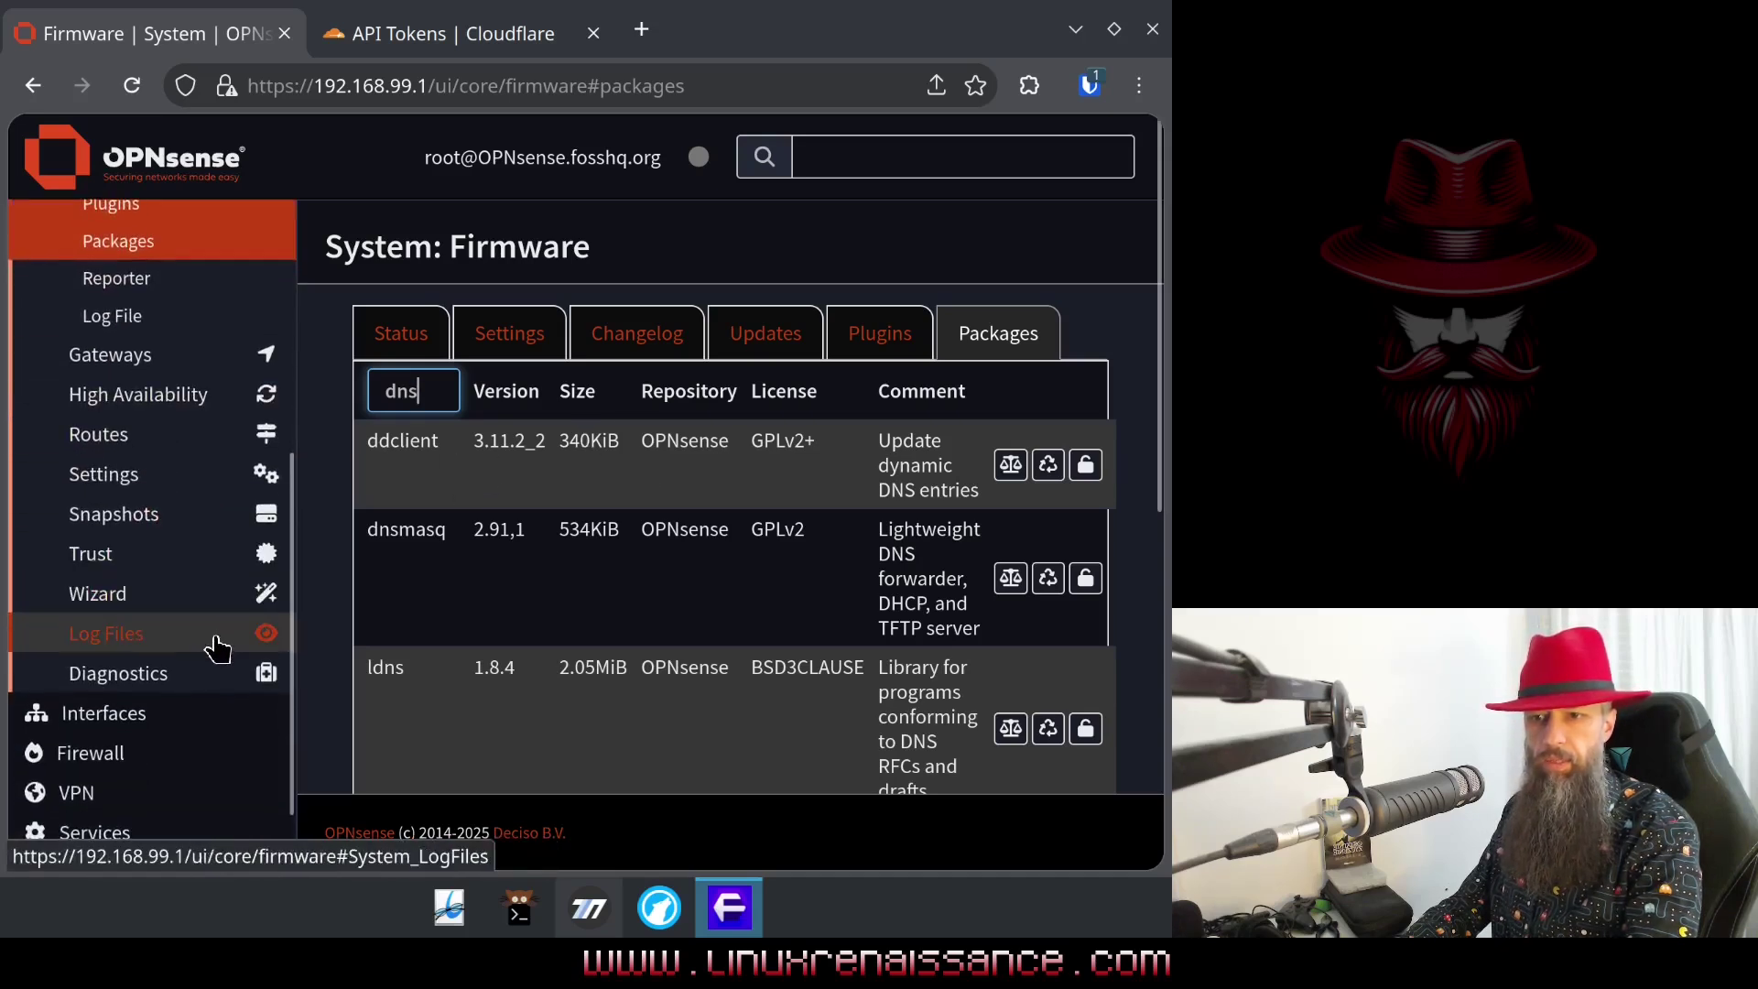
pyautogui.scroll(-1, 202, 659)
pyautogui.click(170, 737)
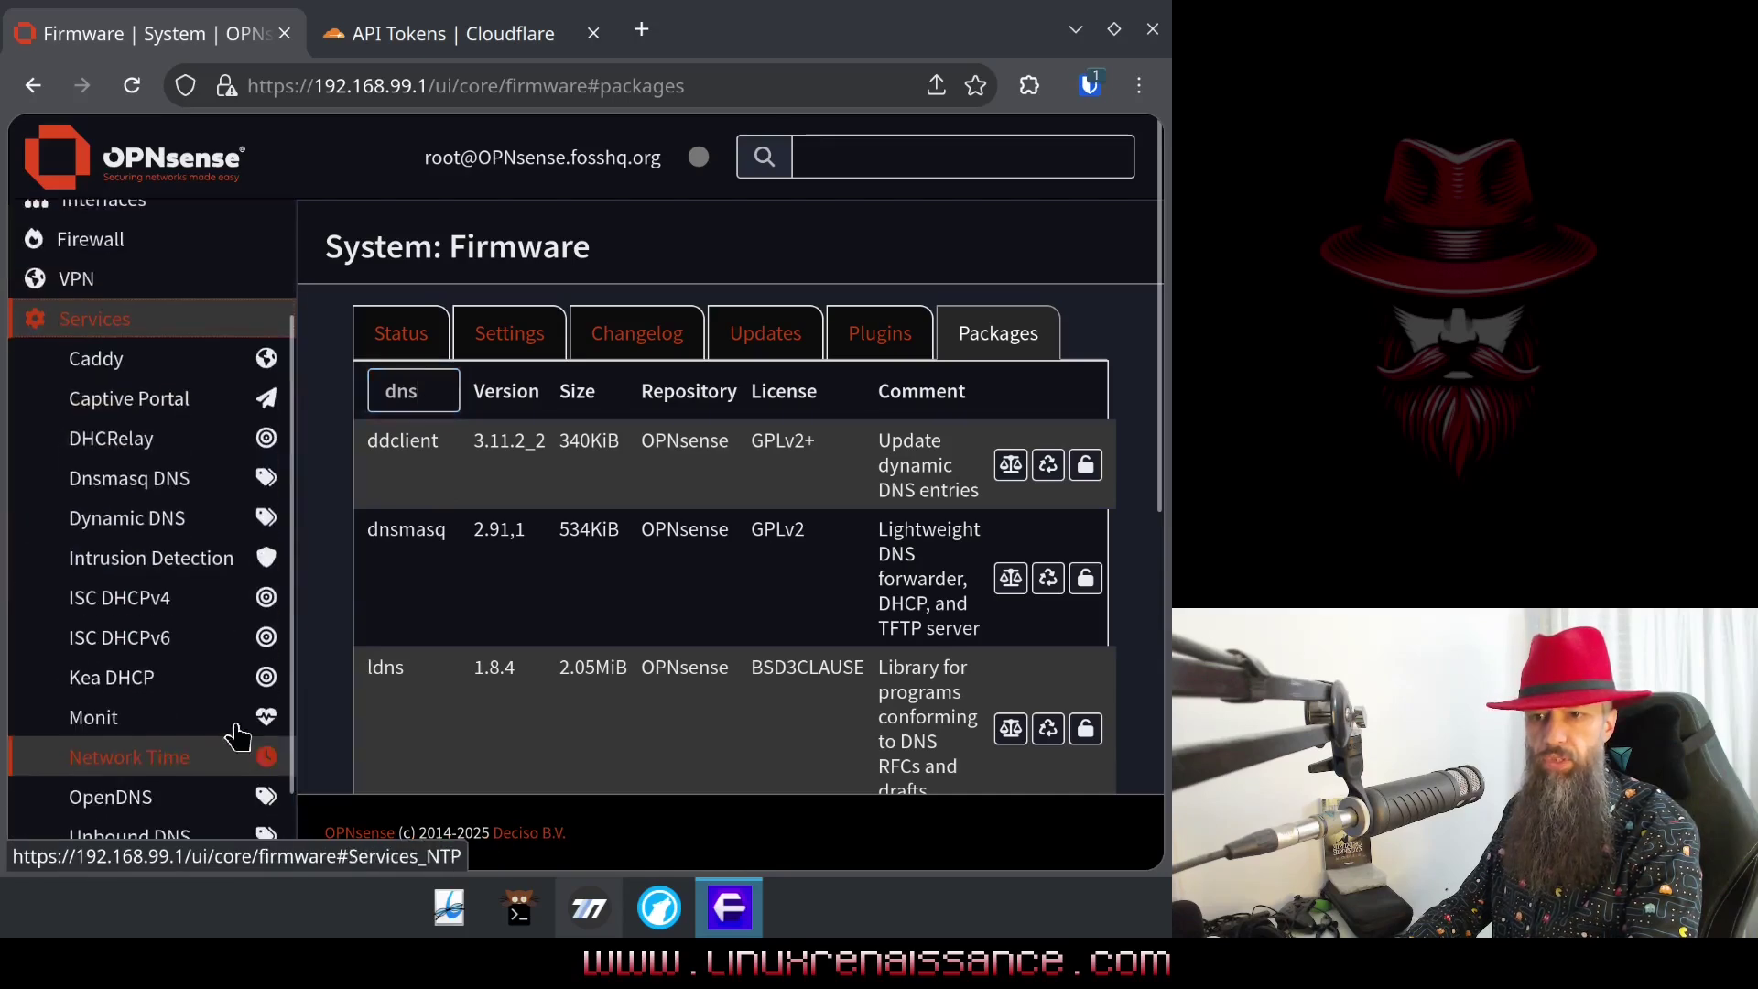
# Step: Open Dynamic DNS settings and confirm Enable, interval 300 and native backend
pyautogui.click(133, 530)
pyautogui.click(117, 562)
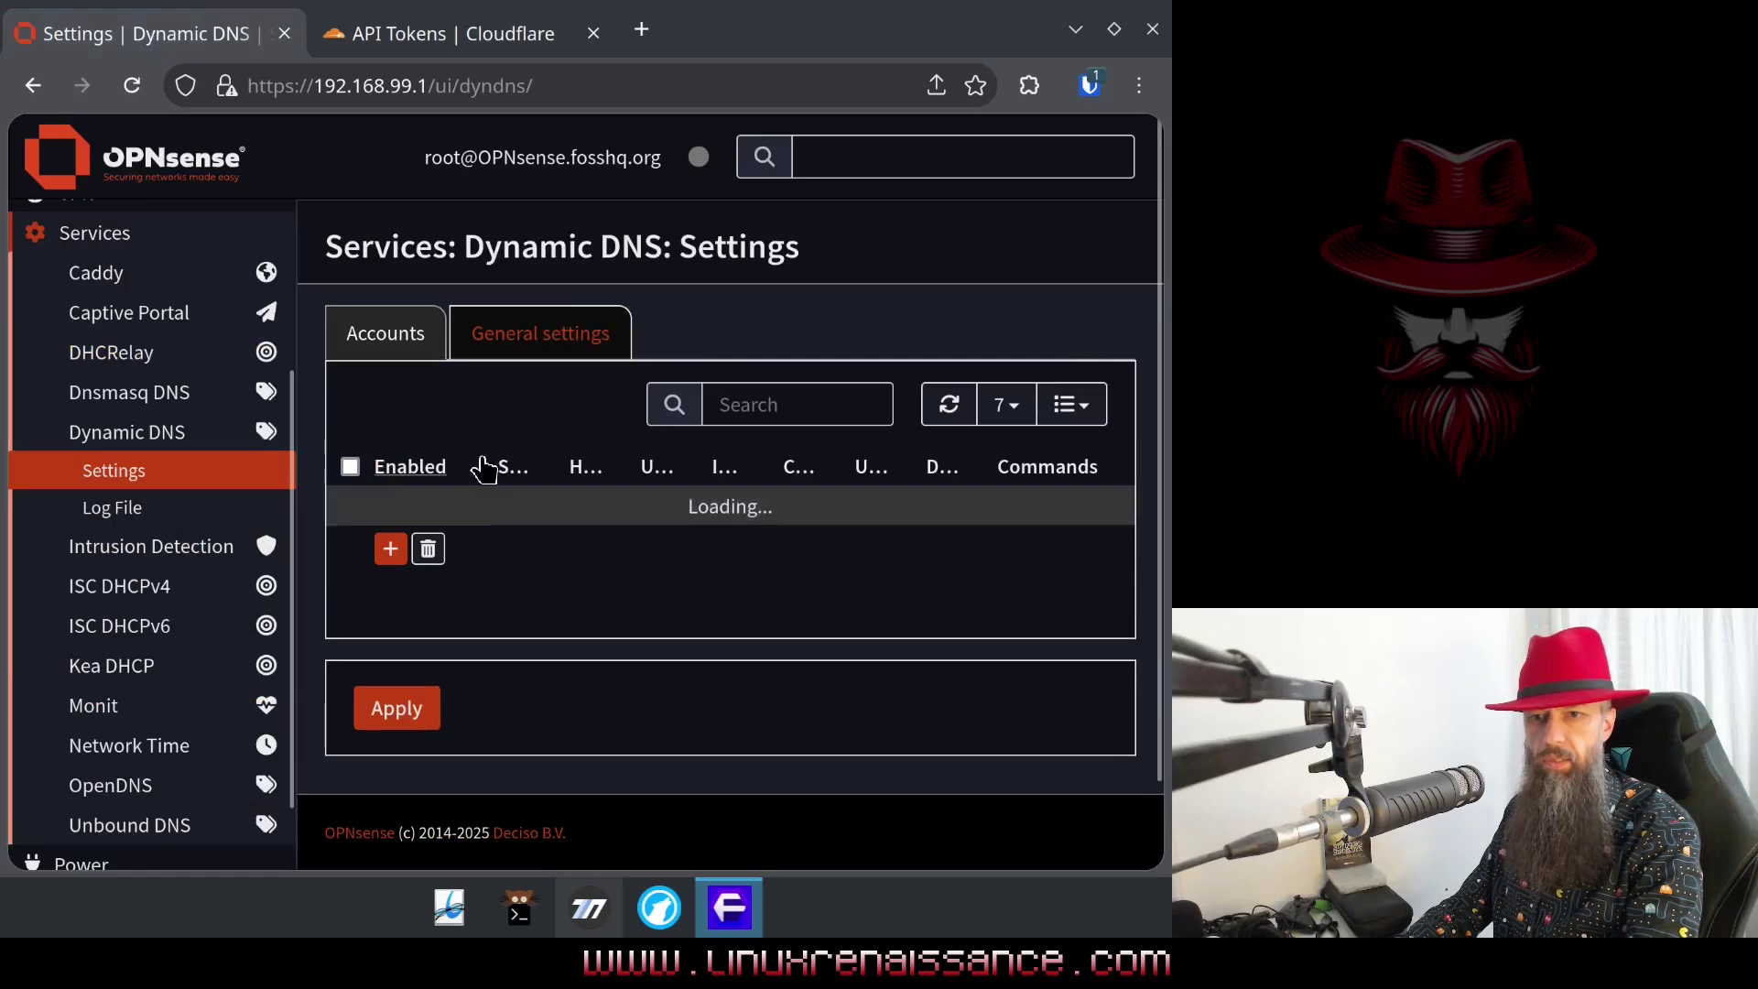
pyautogui.click(540, 359)
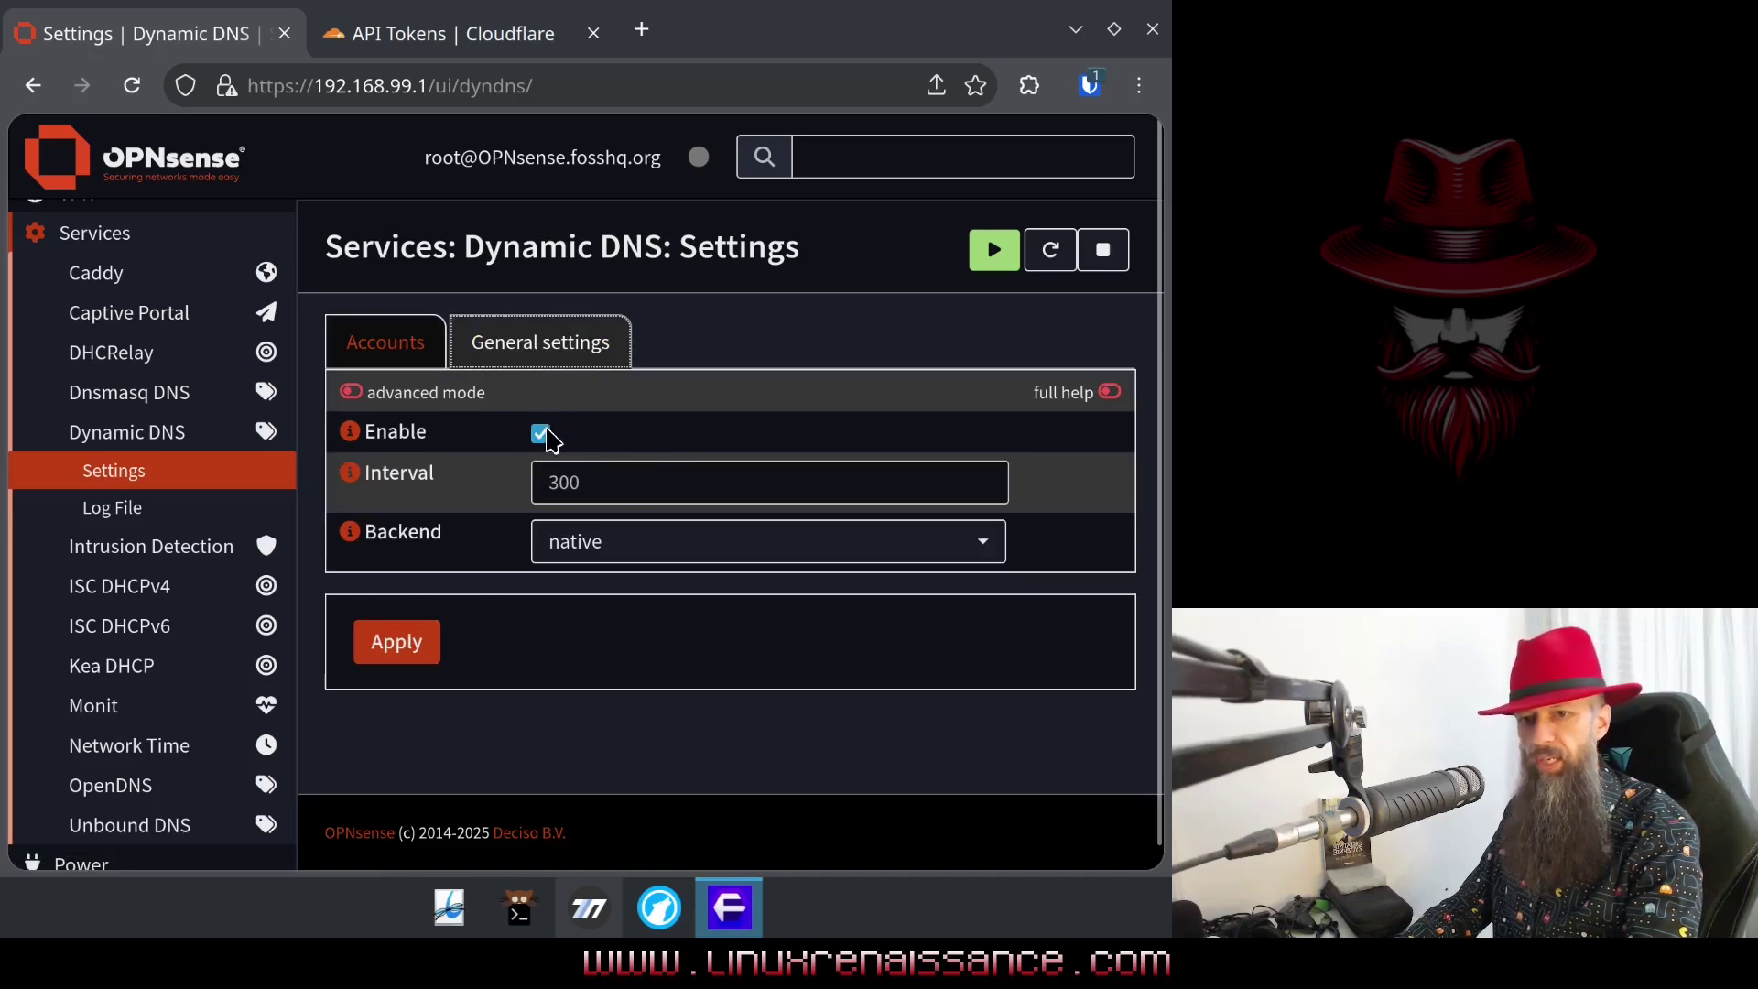
pyautogui.doubleClick(614, 483)
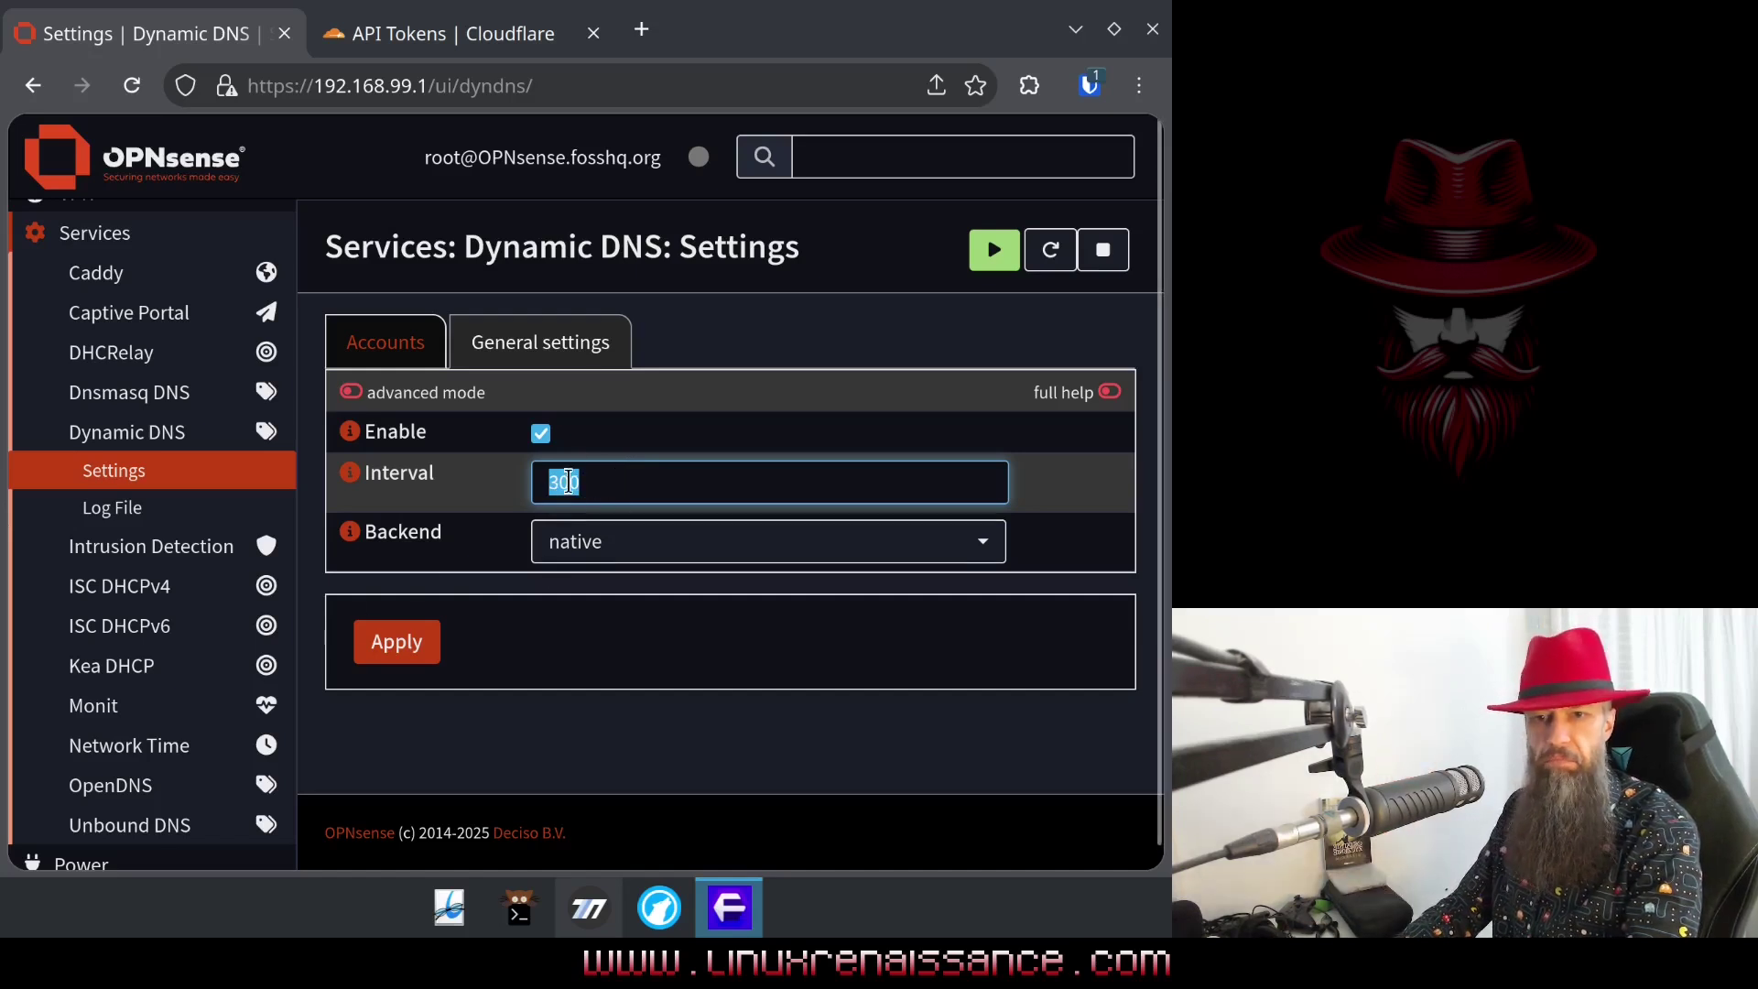
pyautogui.click(597, 485)
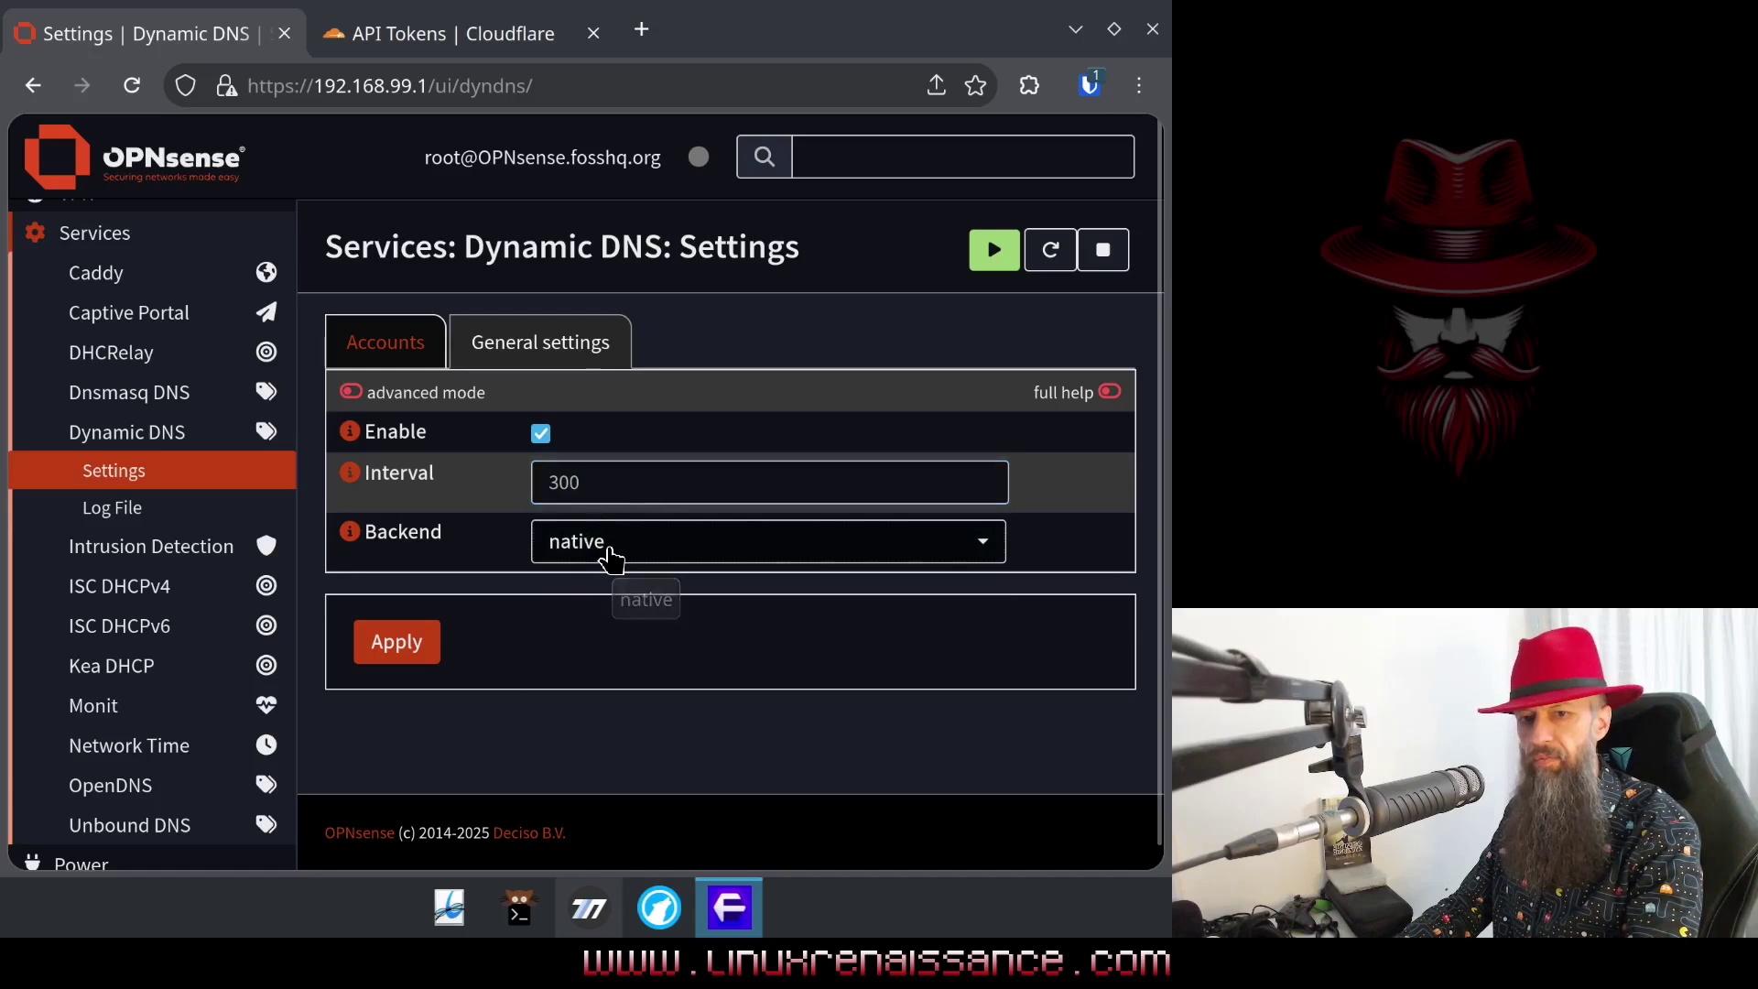
pyautogui.click(608, 554)
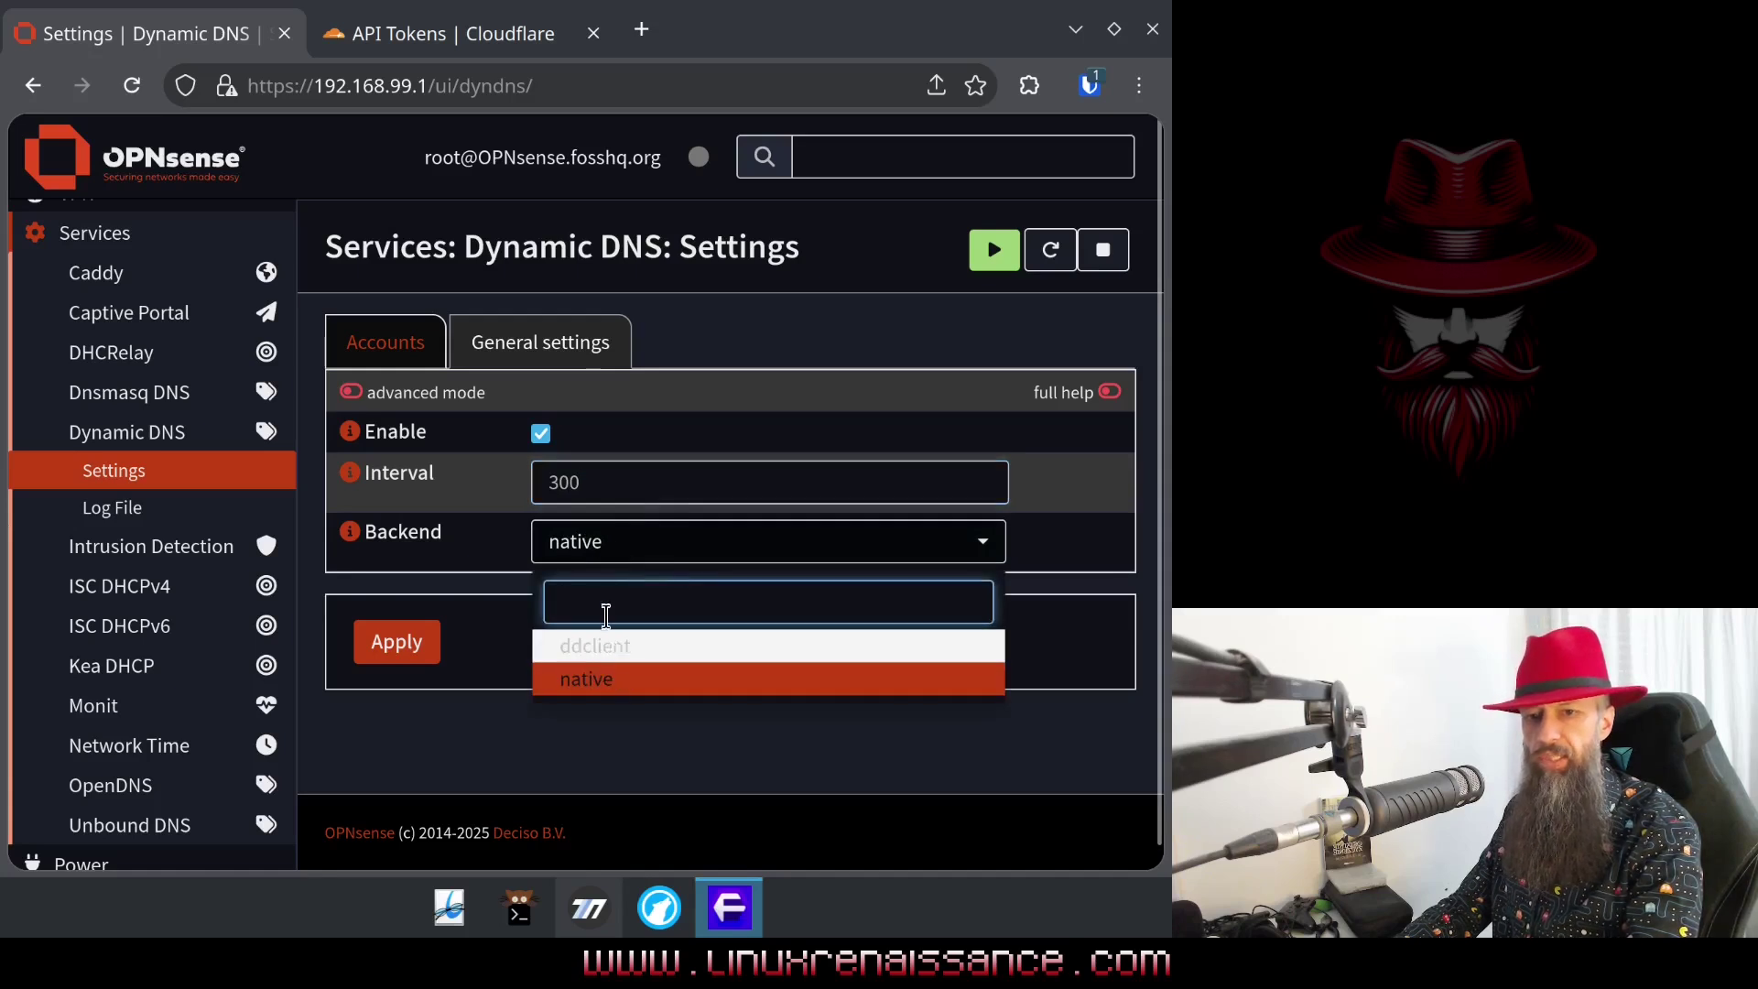
pyautogui.click(516, 553)
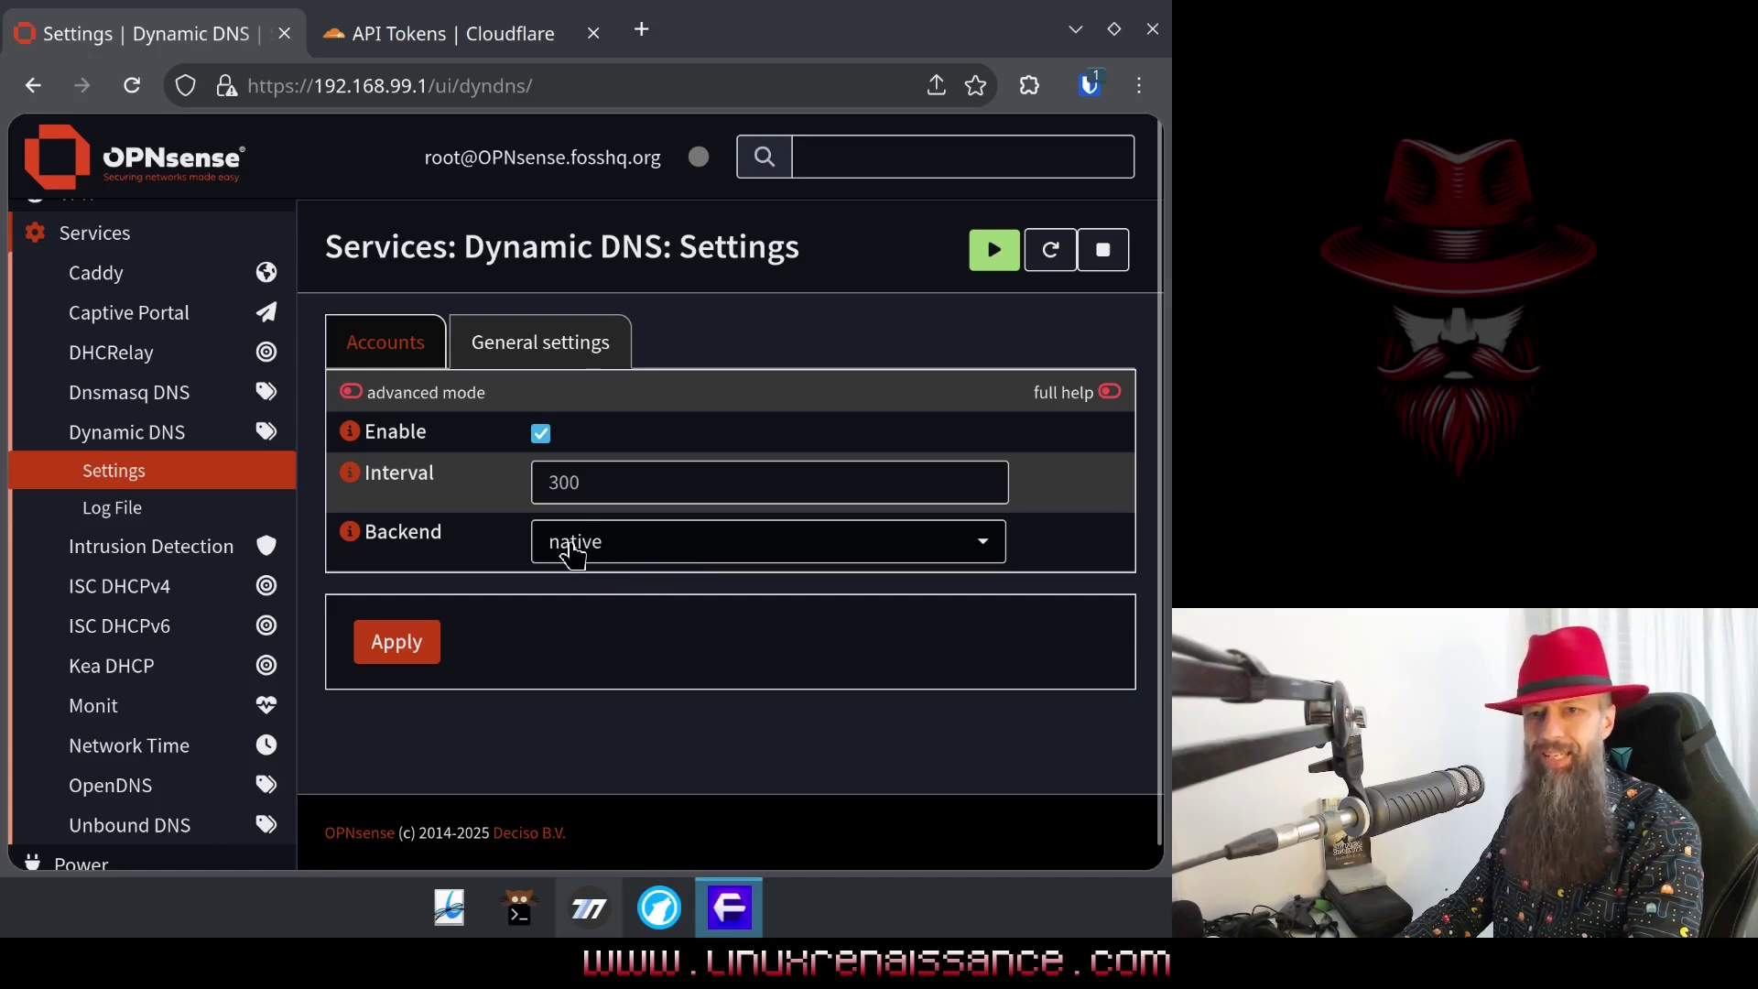
pyautogui.click(379, 357)
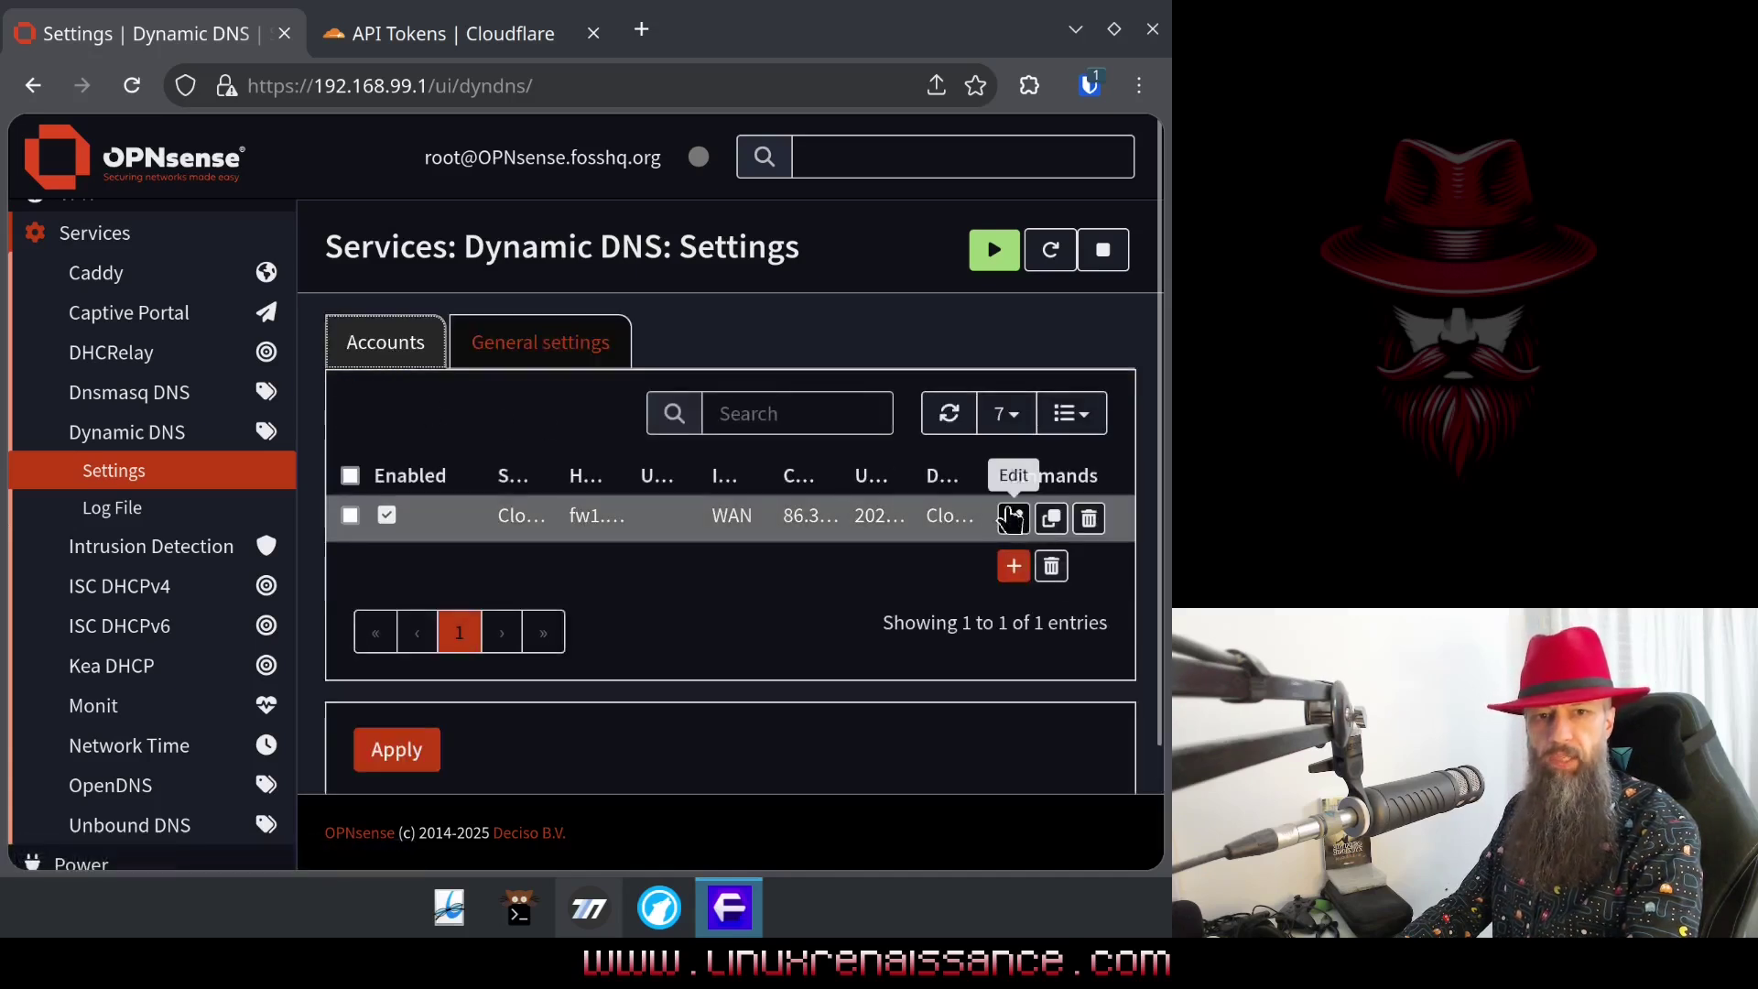
# Step: Add a new Dynamic DNS account and choose Cloudflare as the service; the tab crashes
pyautogui.click(1011, 563)
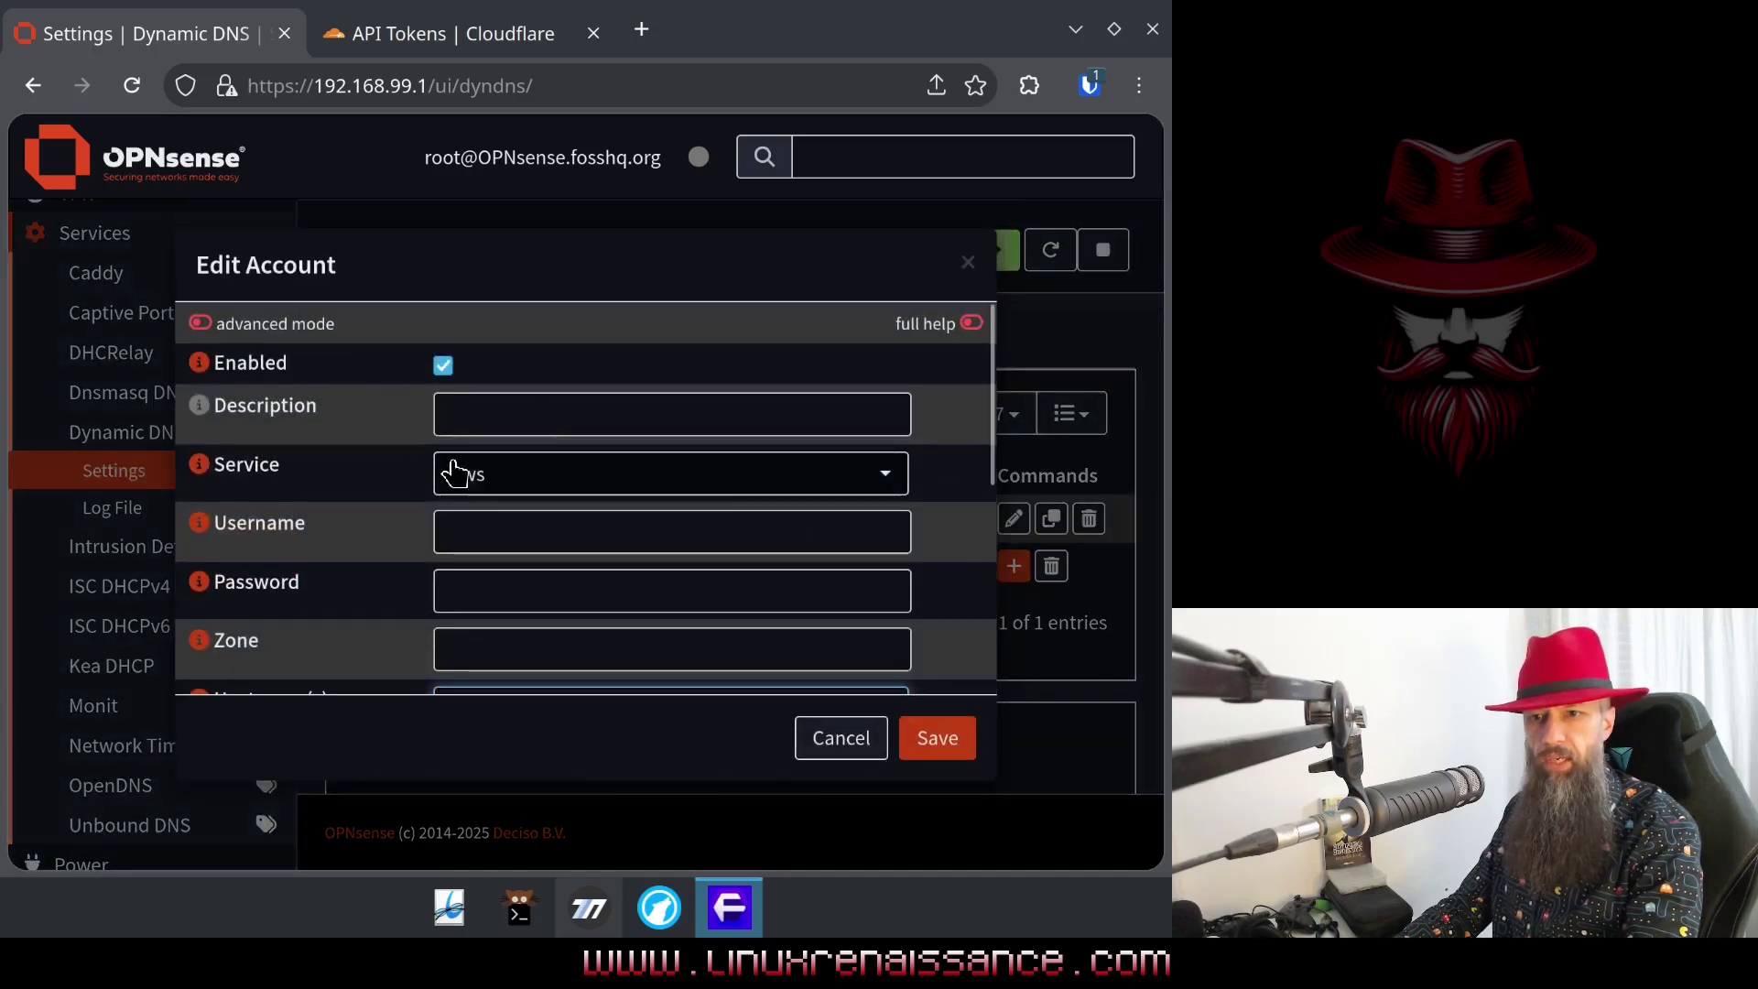
pyautogui.click(494, 410)
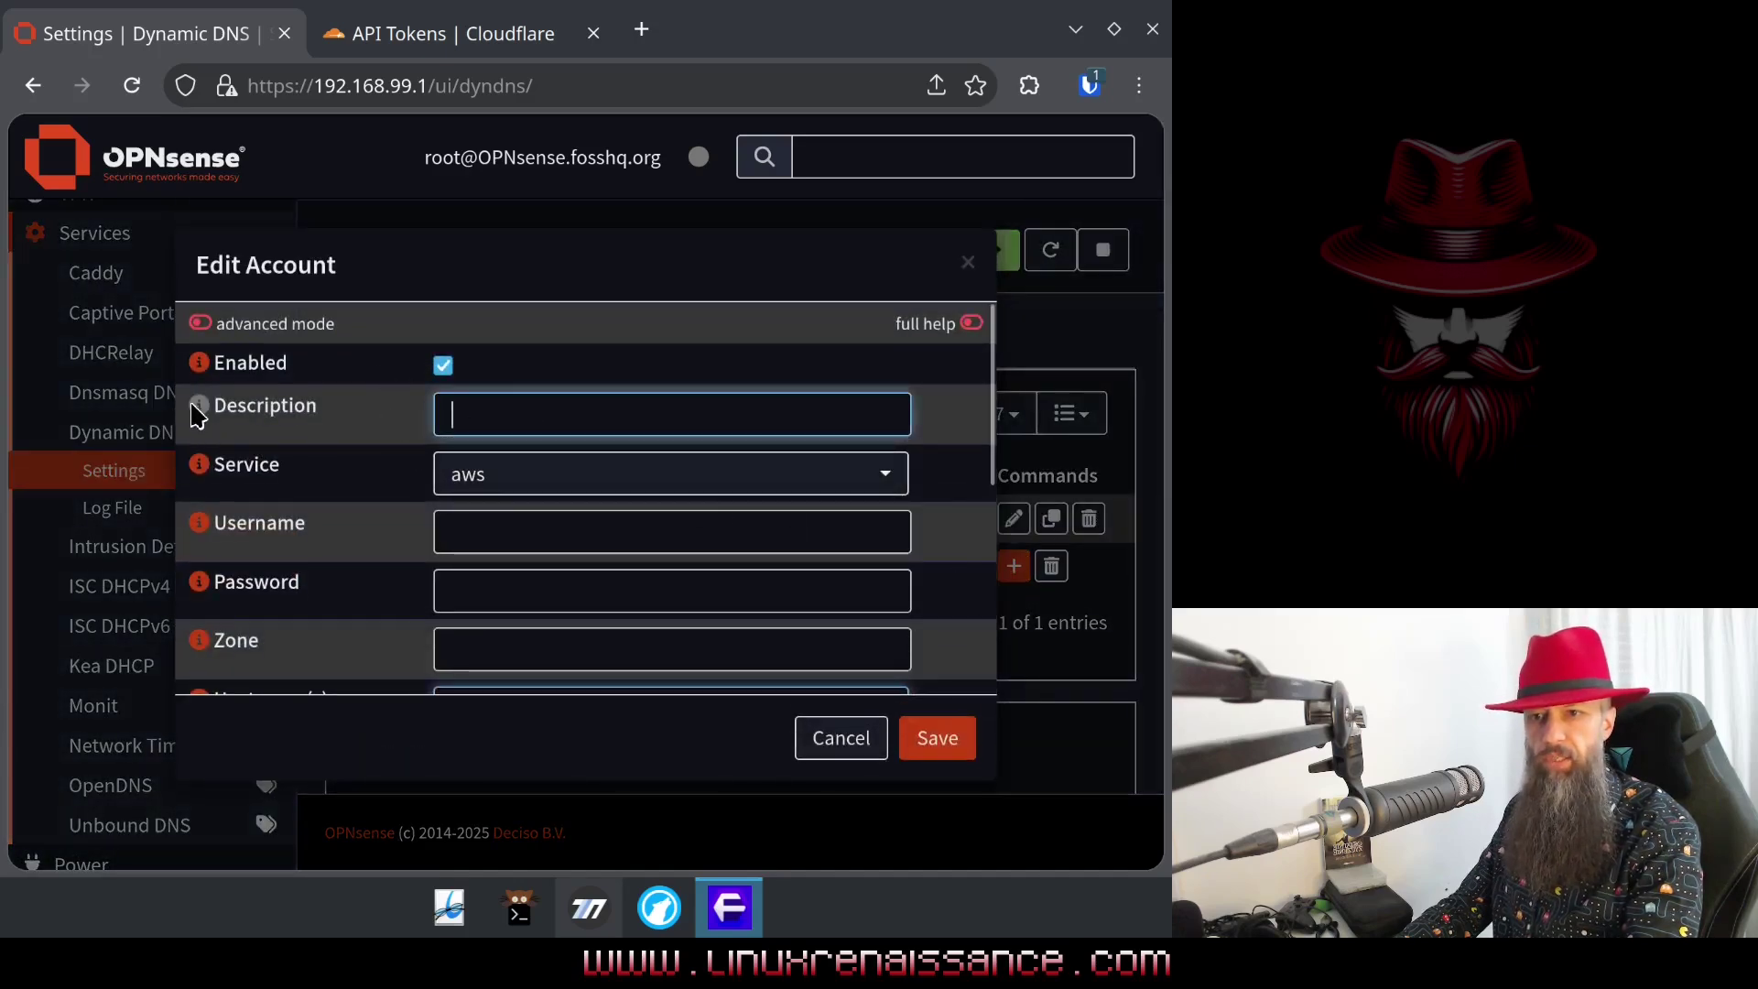
pyautogui.click(549, 477)
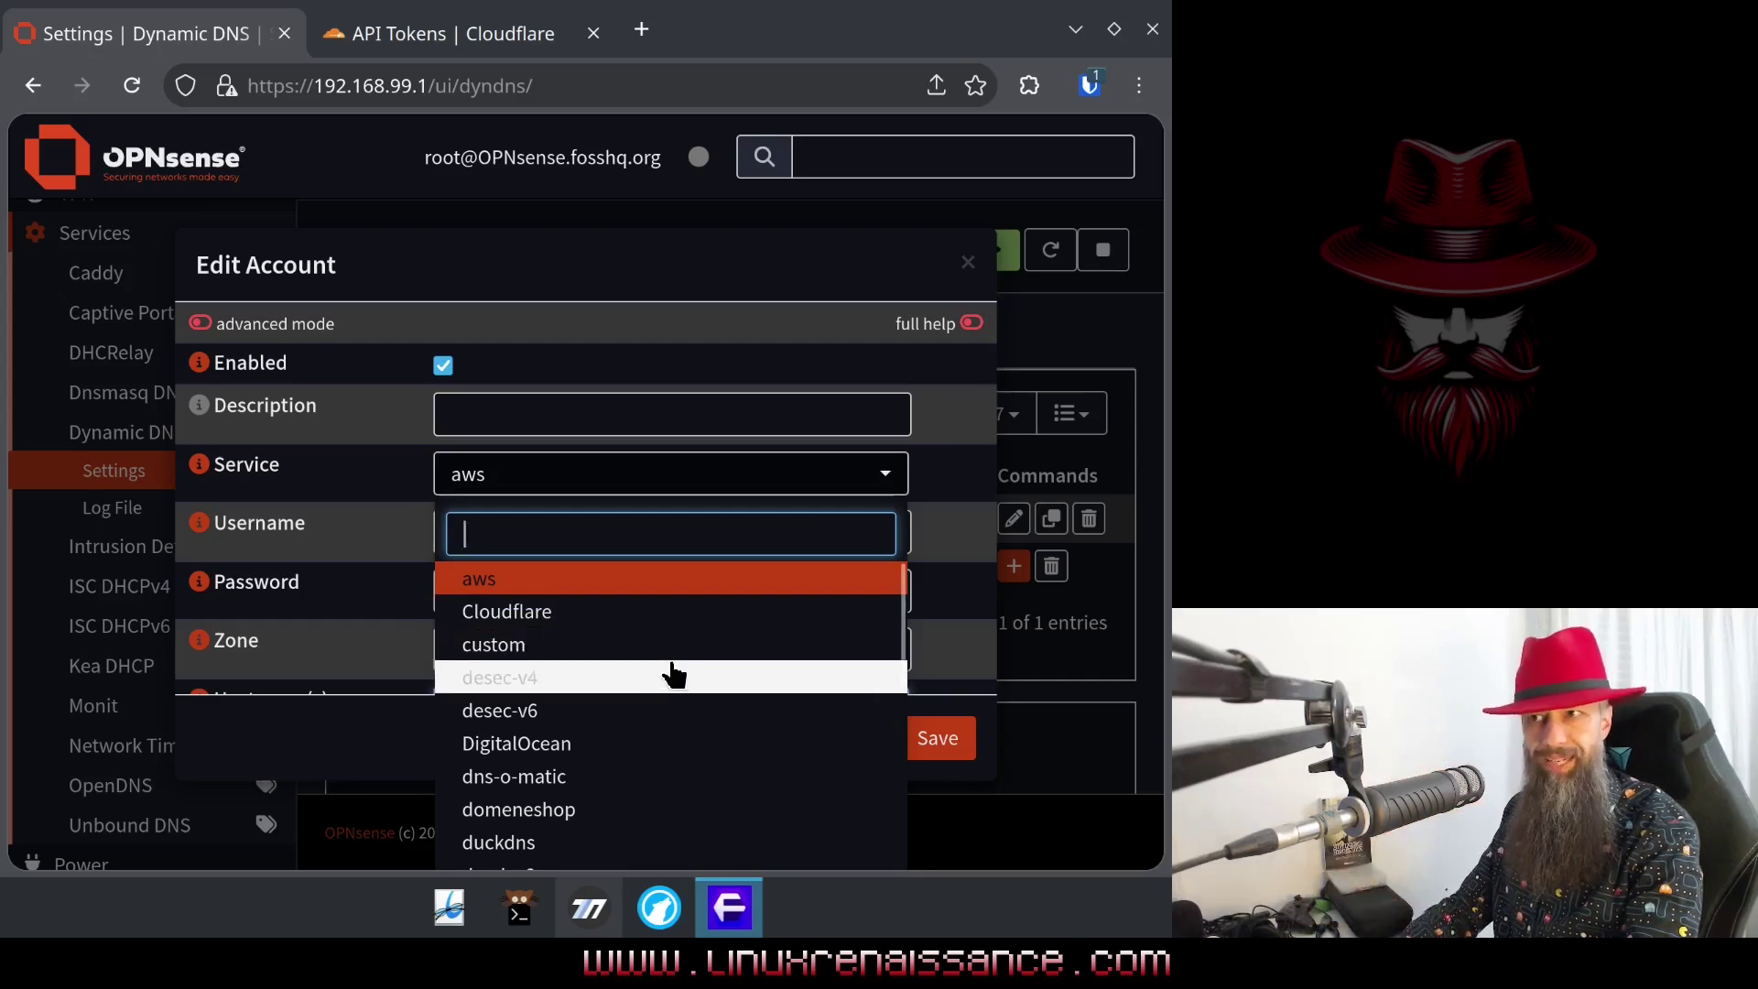
pyautogui.click(562, 611)
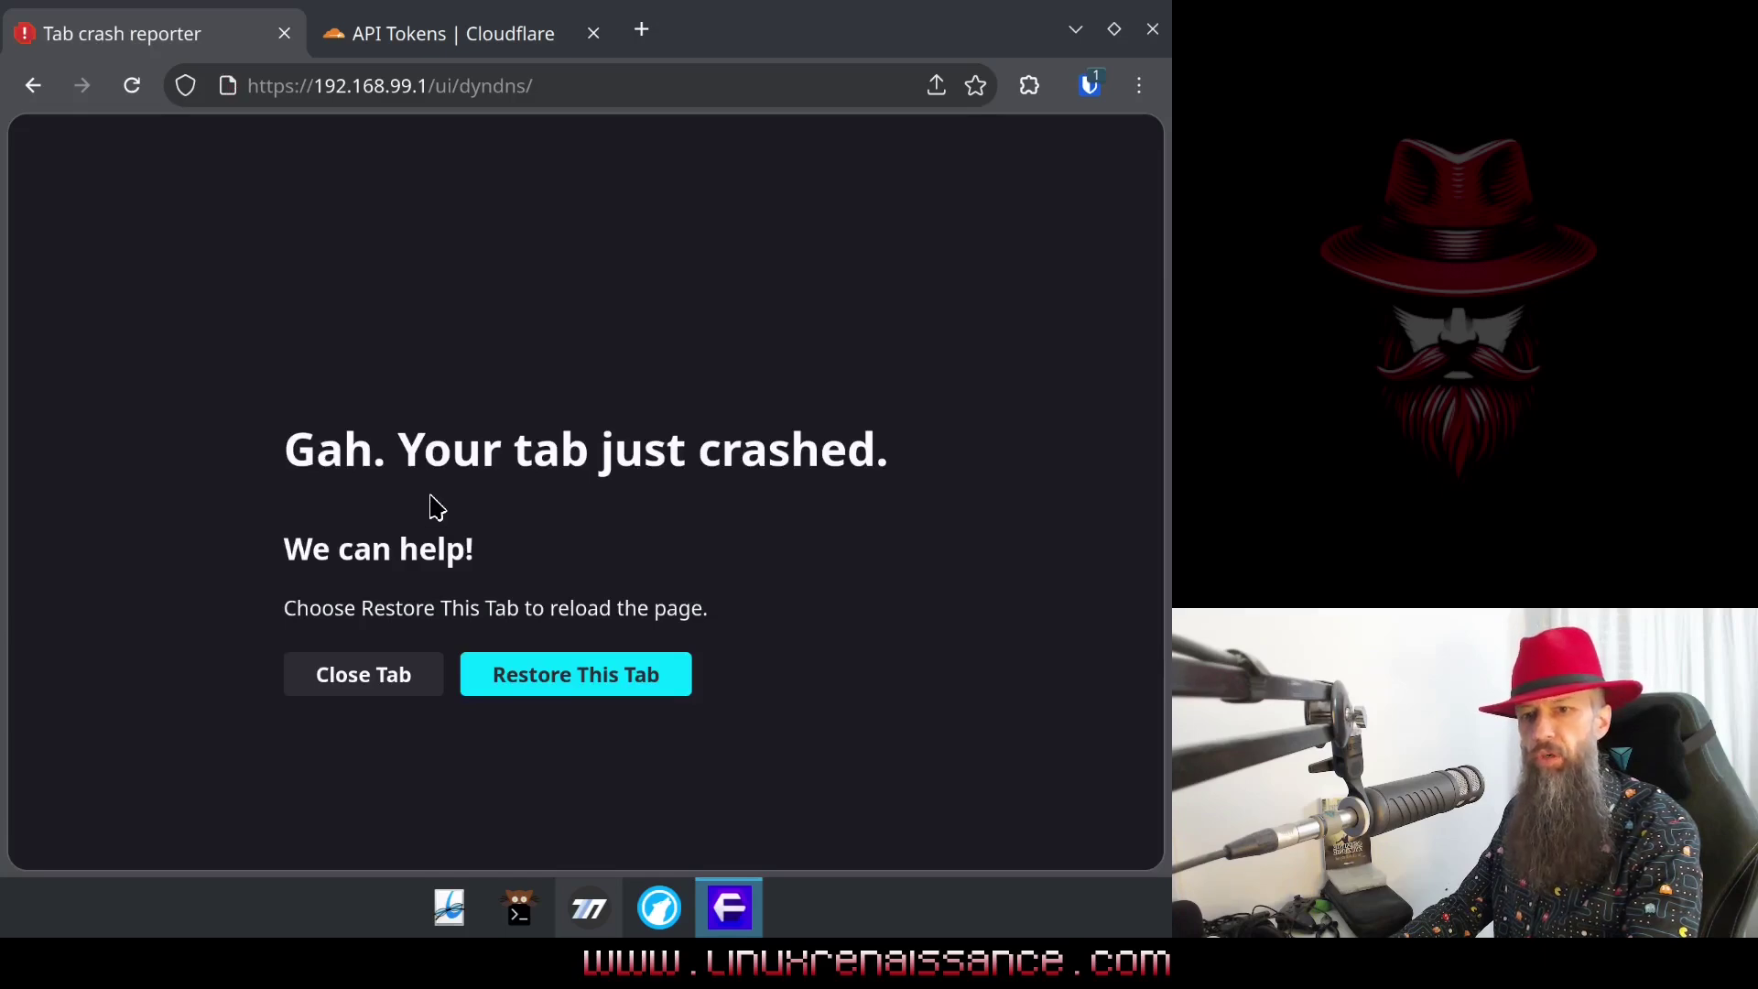
# Step: Reload the Dynamic DNS page and start a new account described 'wgwg' using Cloudflare
pyautogui.click(481, 676)
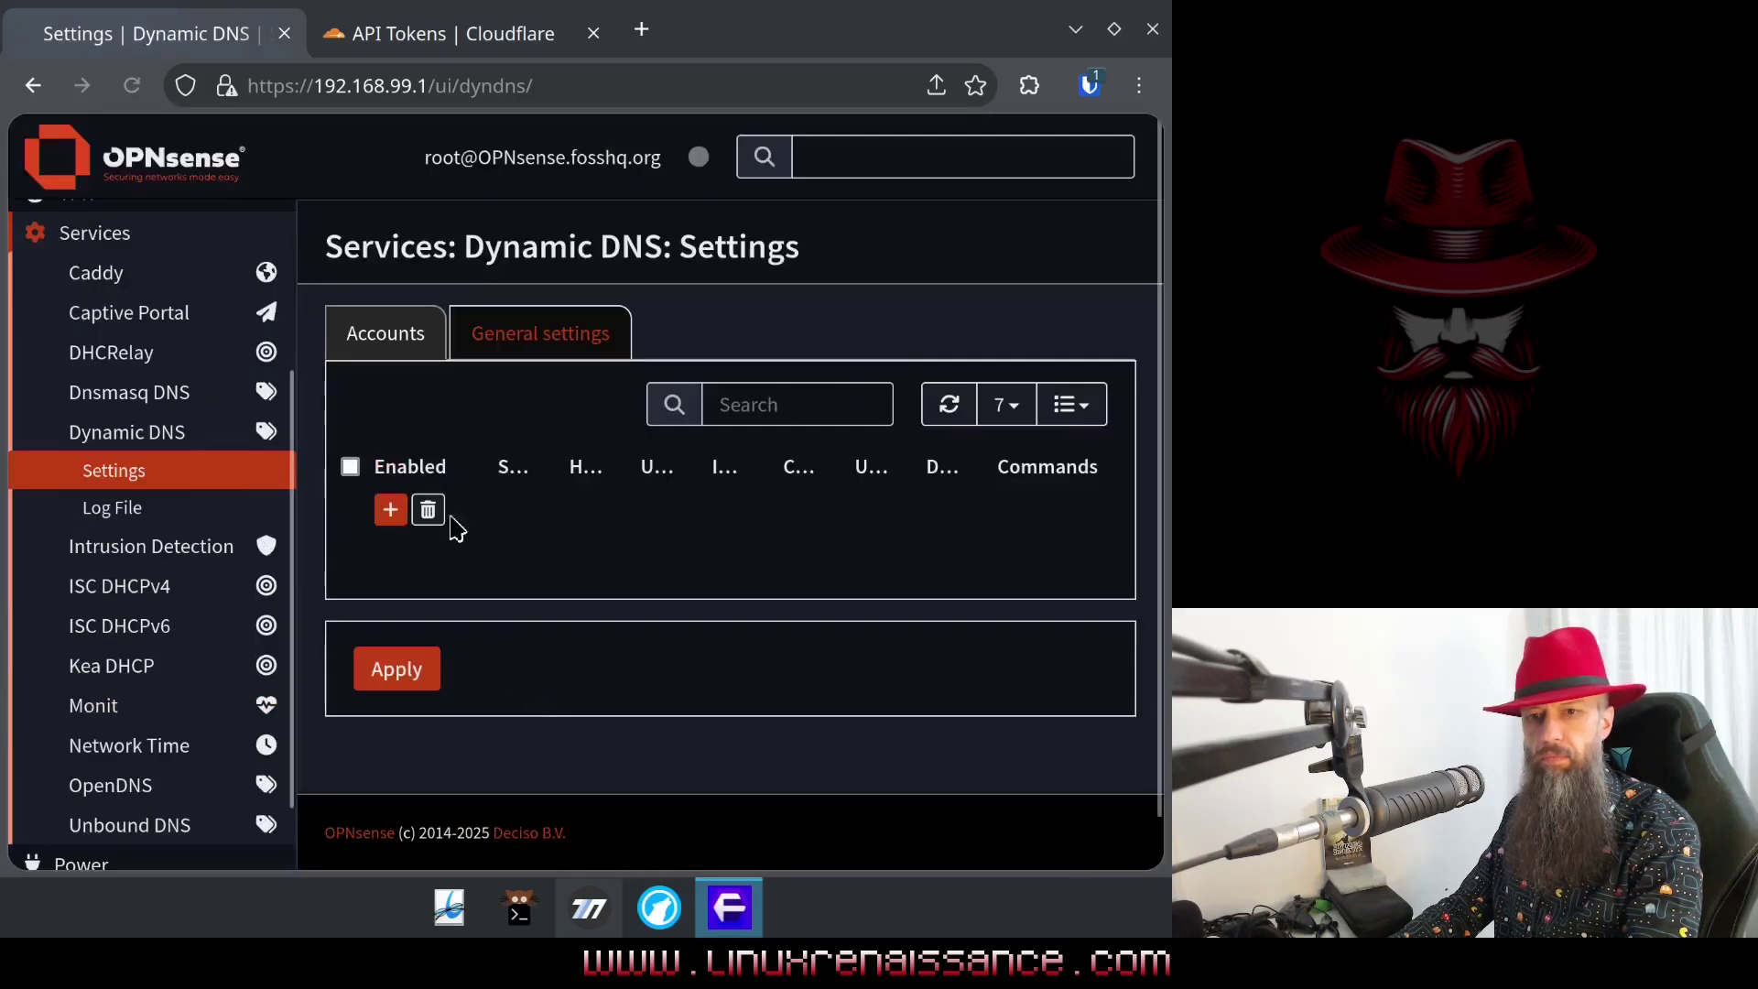
pyautogui.click(1015, 565)
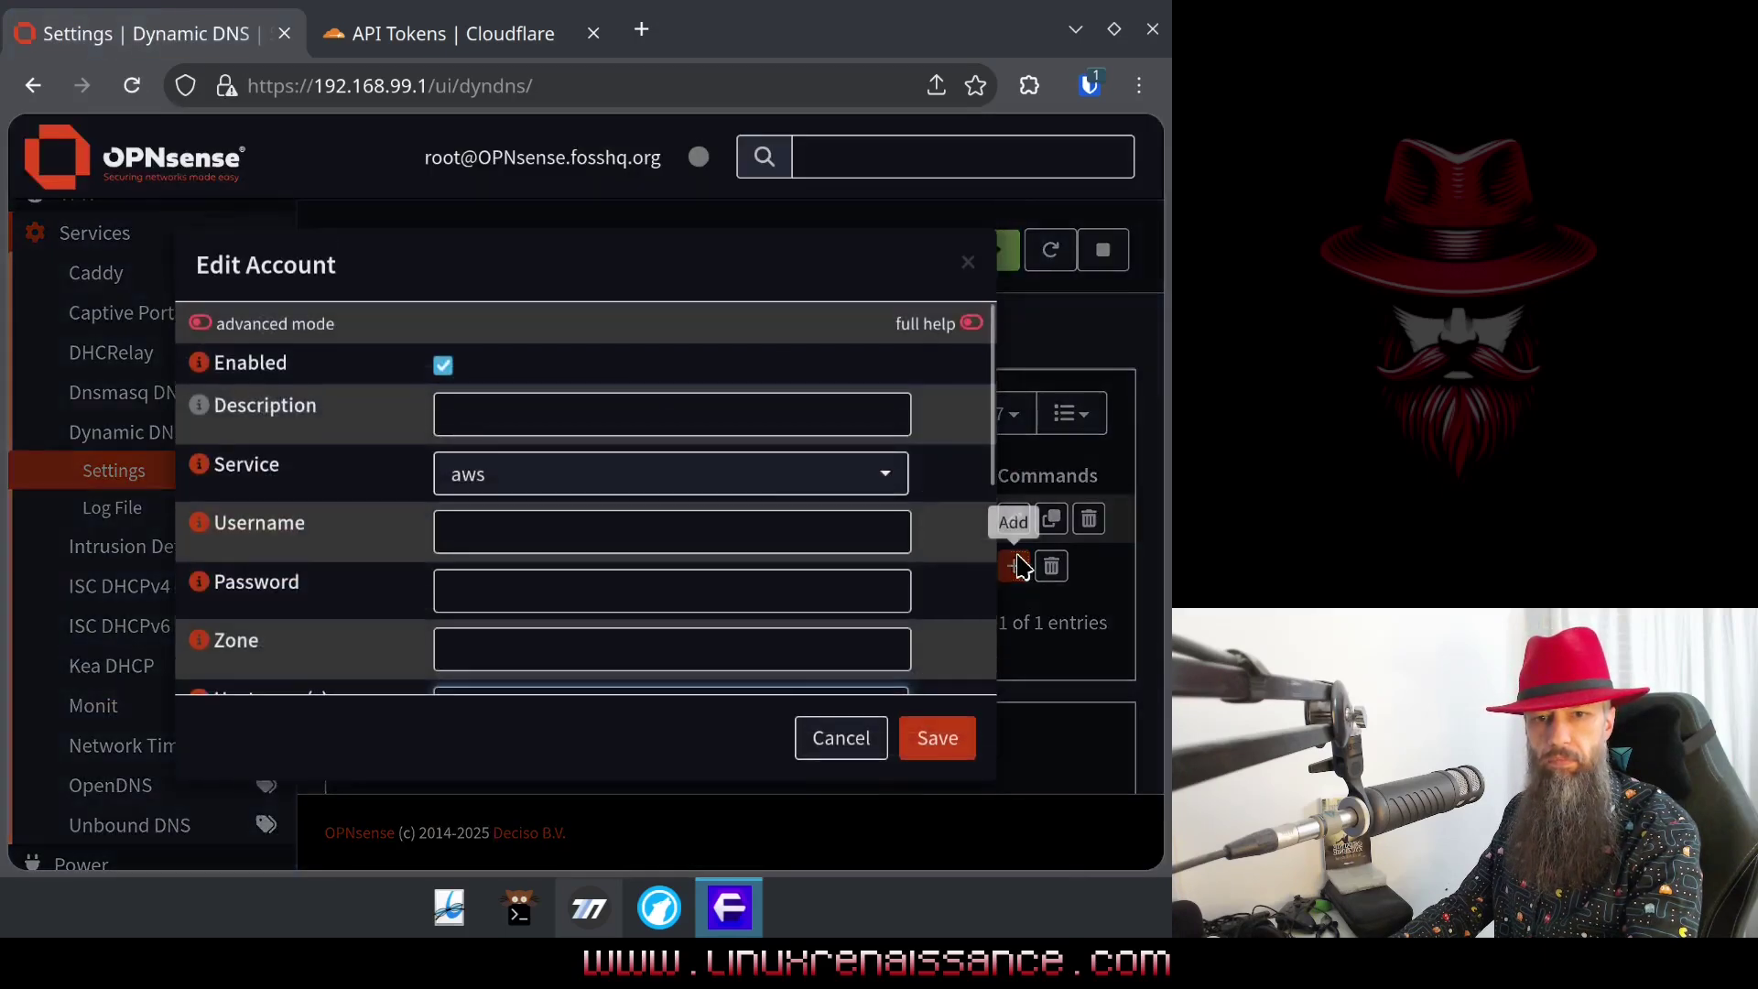
pyautogui.click(519, 403)
pyautogui.write('wgwg')
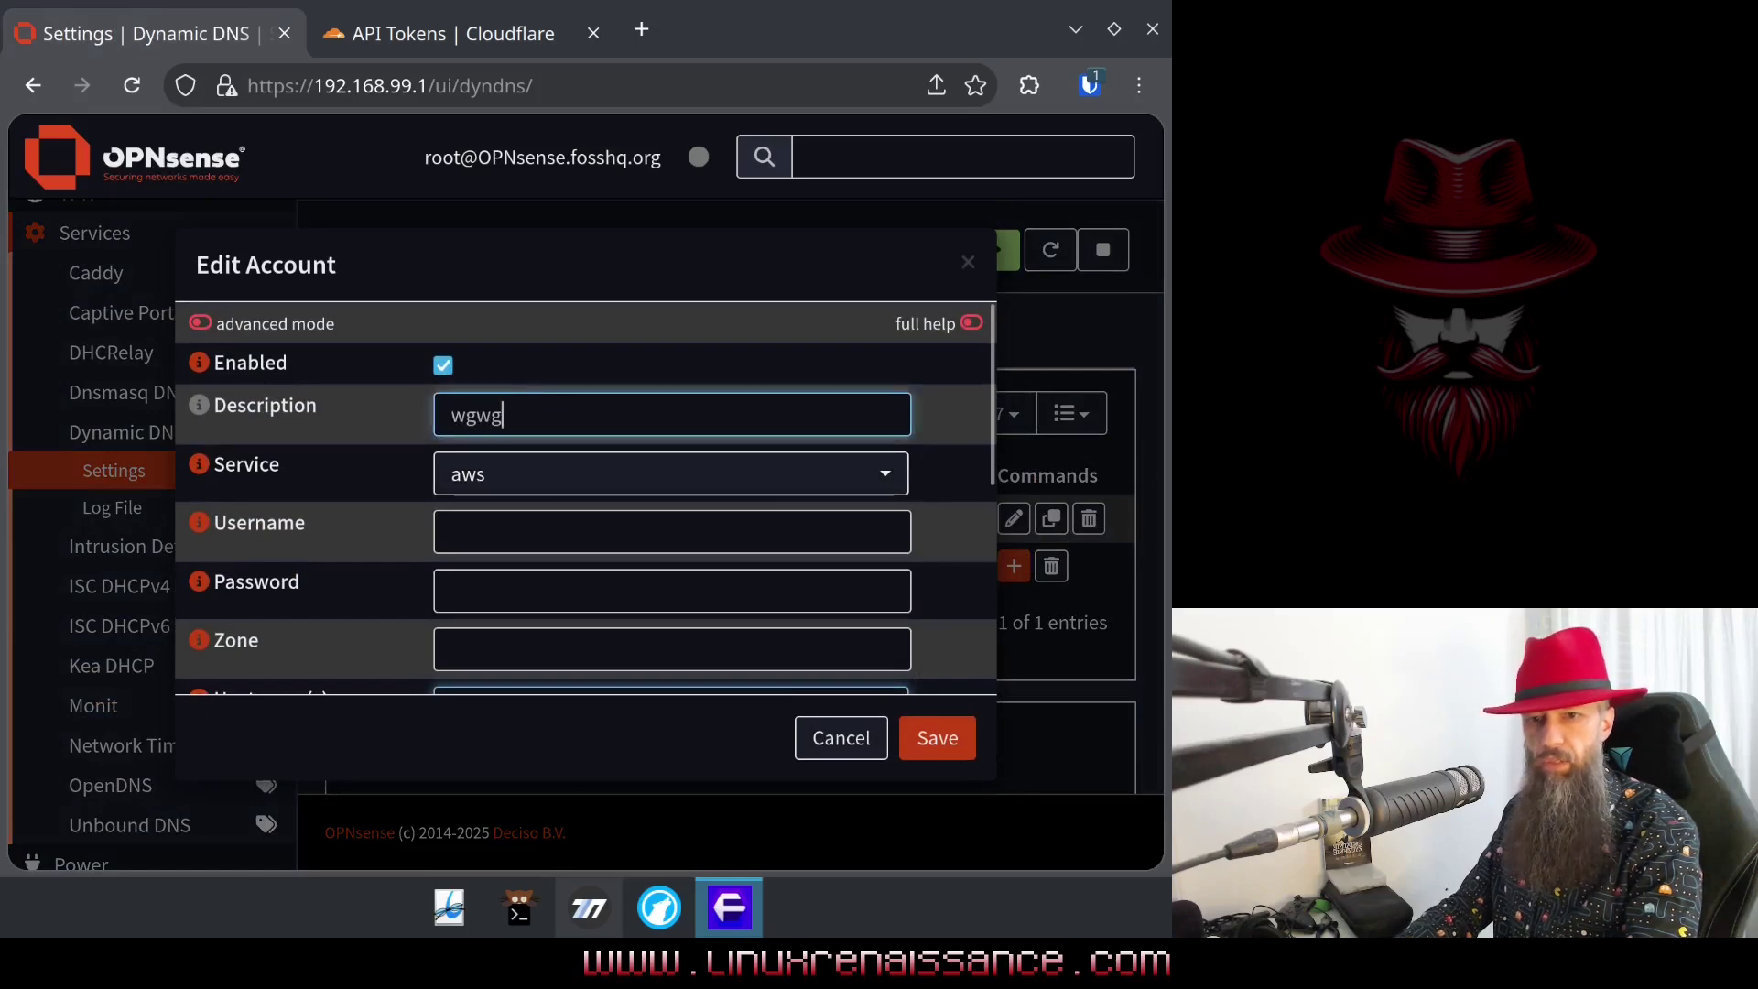
pyautogui.click(512, 481)
pyautogui.click(577, 605)
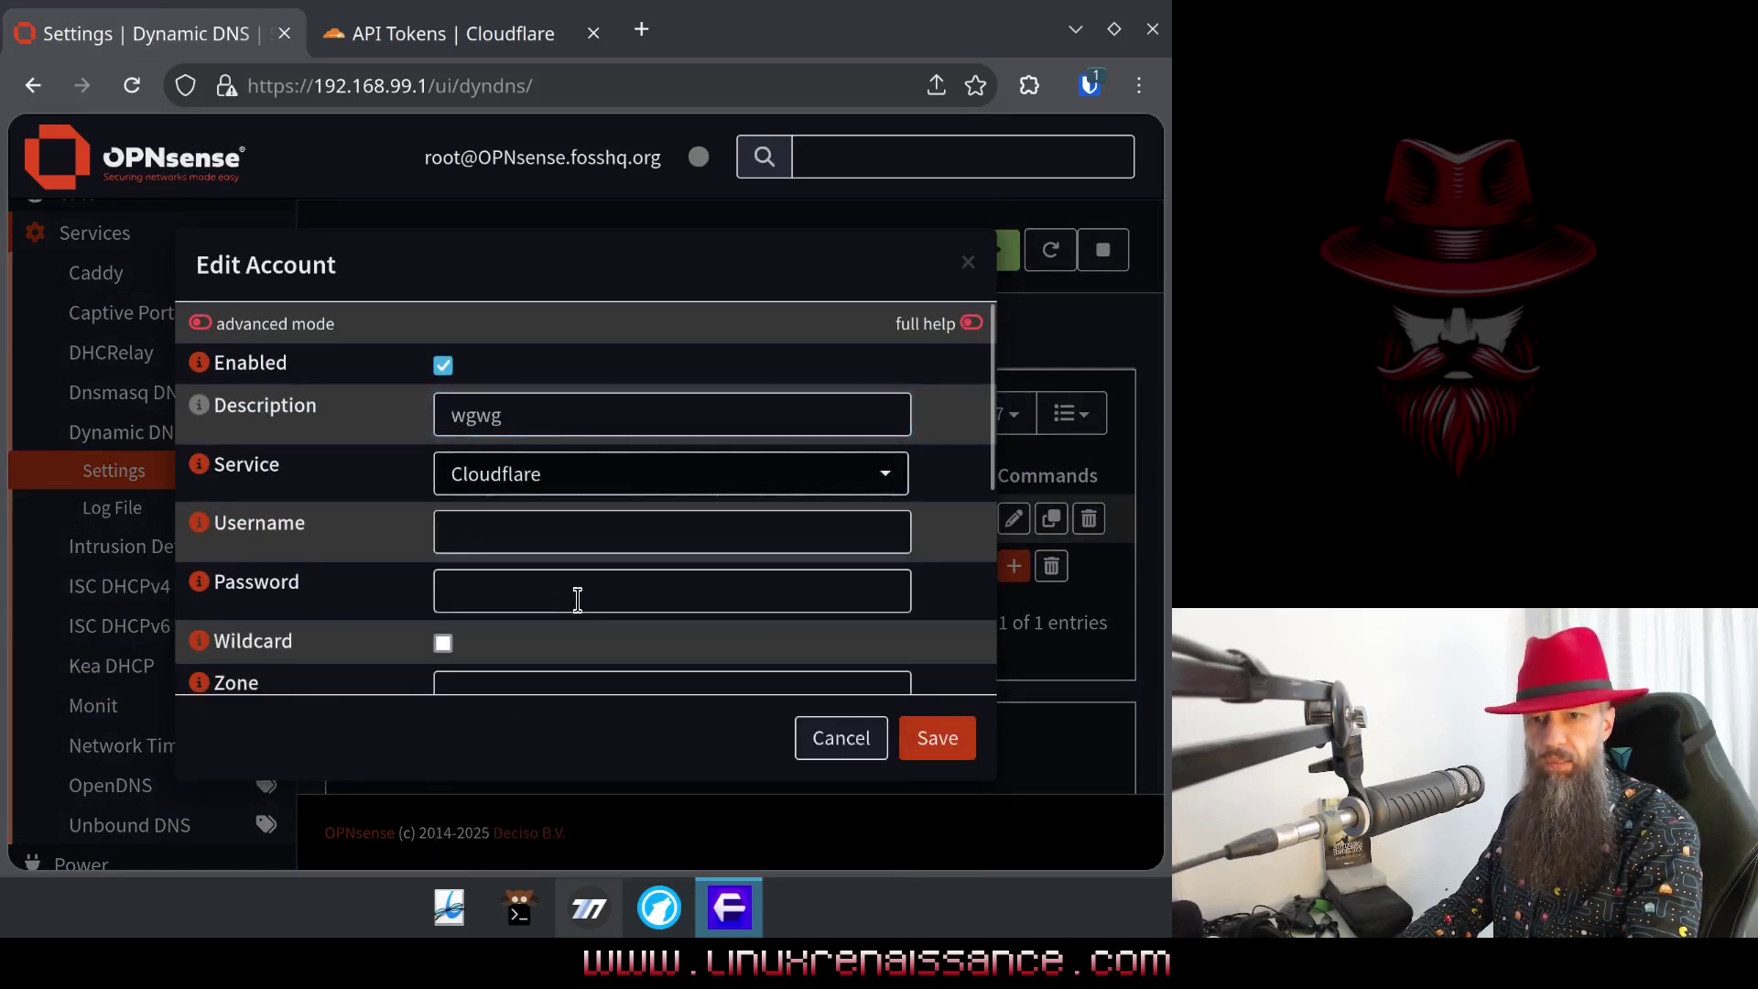
# Step: Paste the Cloudflare API token into the account's Password field
pyautogui.click(467, 533)
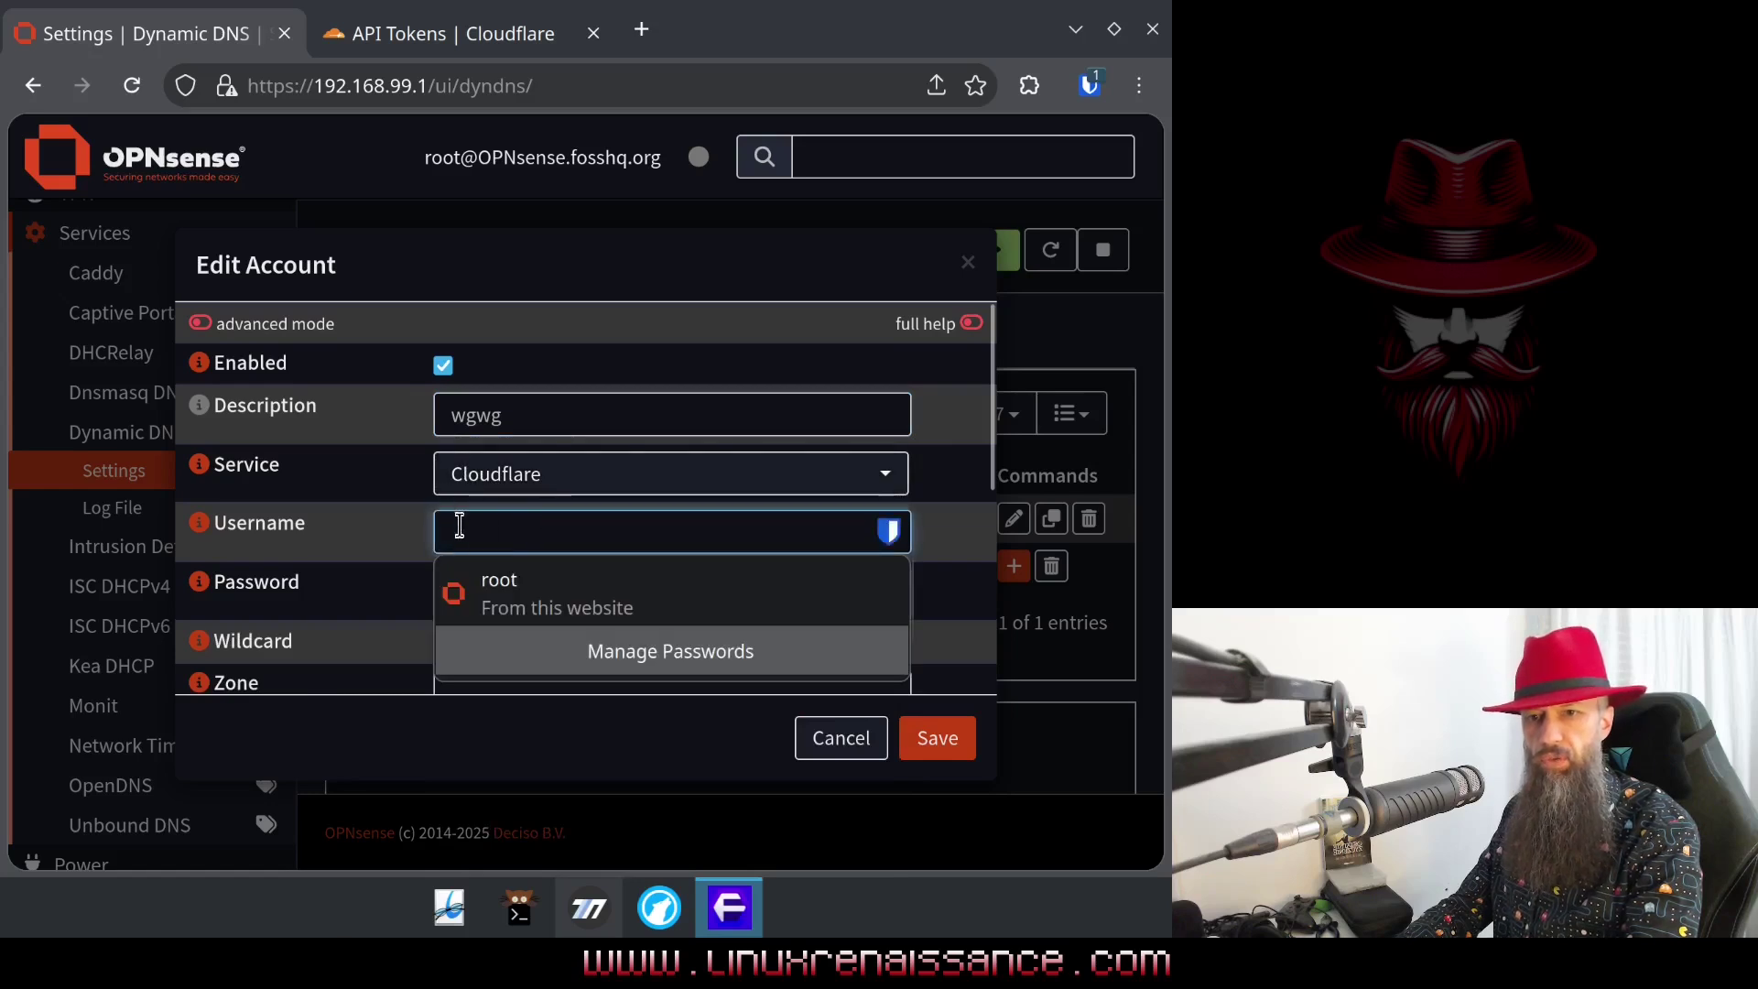
pyautogui.press('Escape')
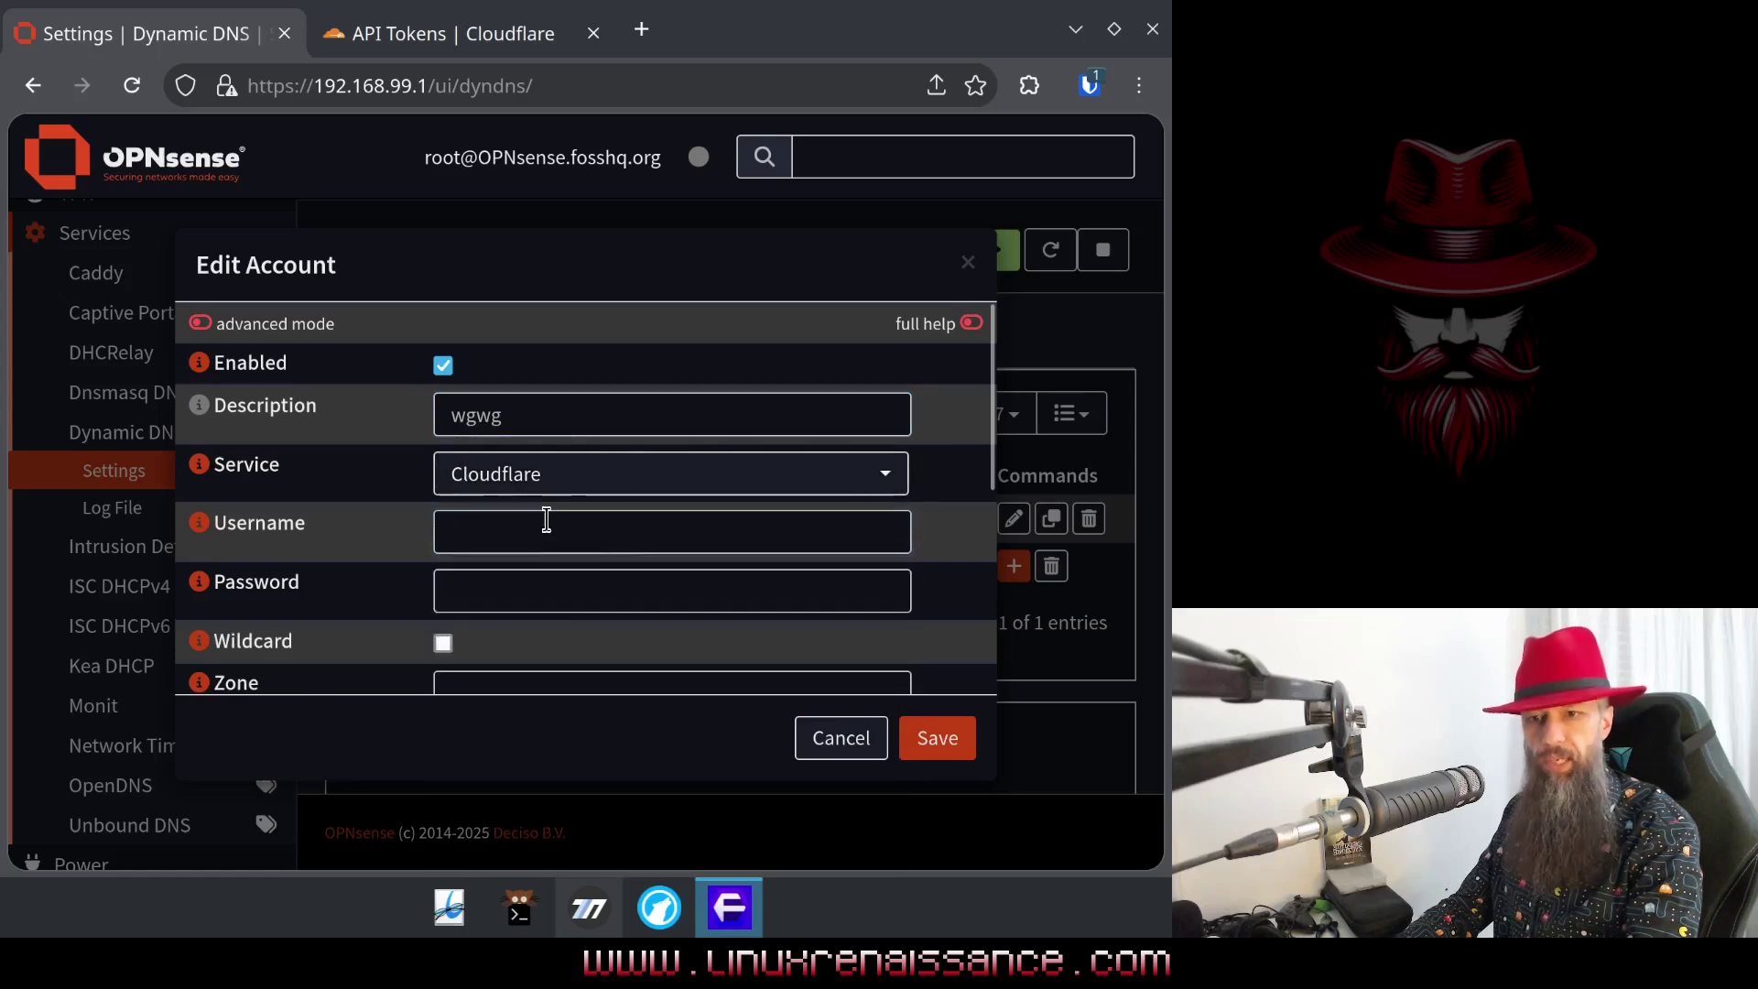
pyautogui.click(513, 592)
pyautogui.hotkey('ctrl', 'v')
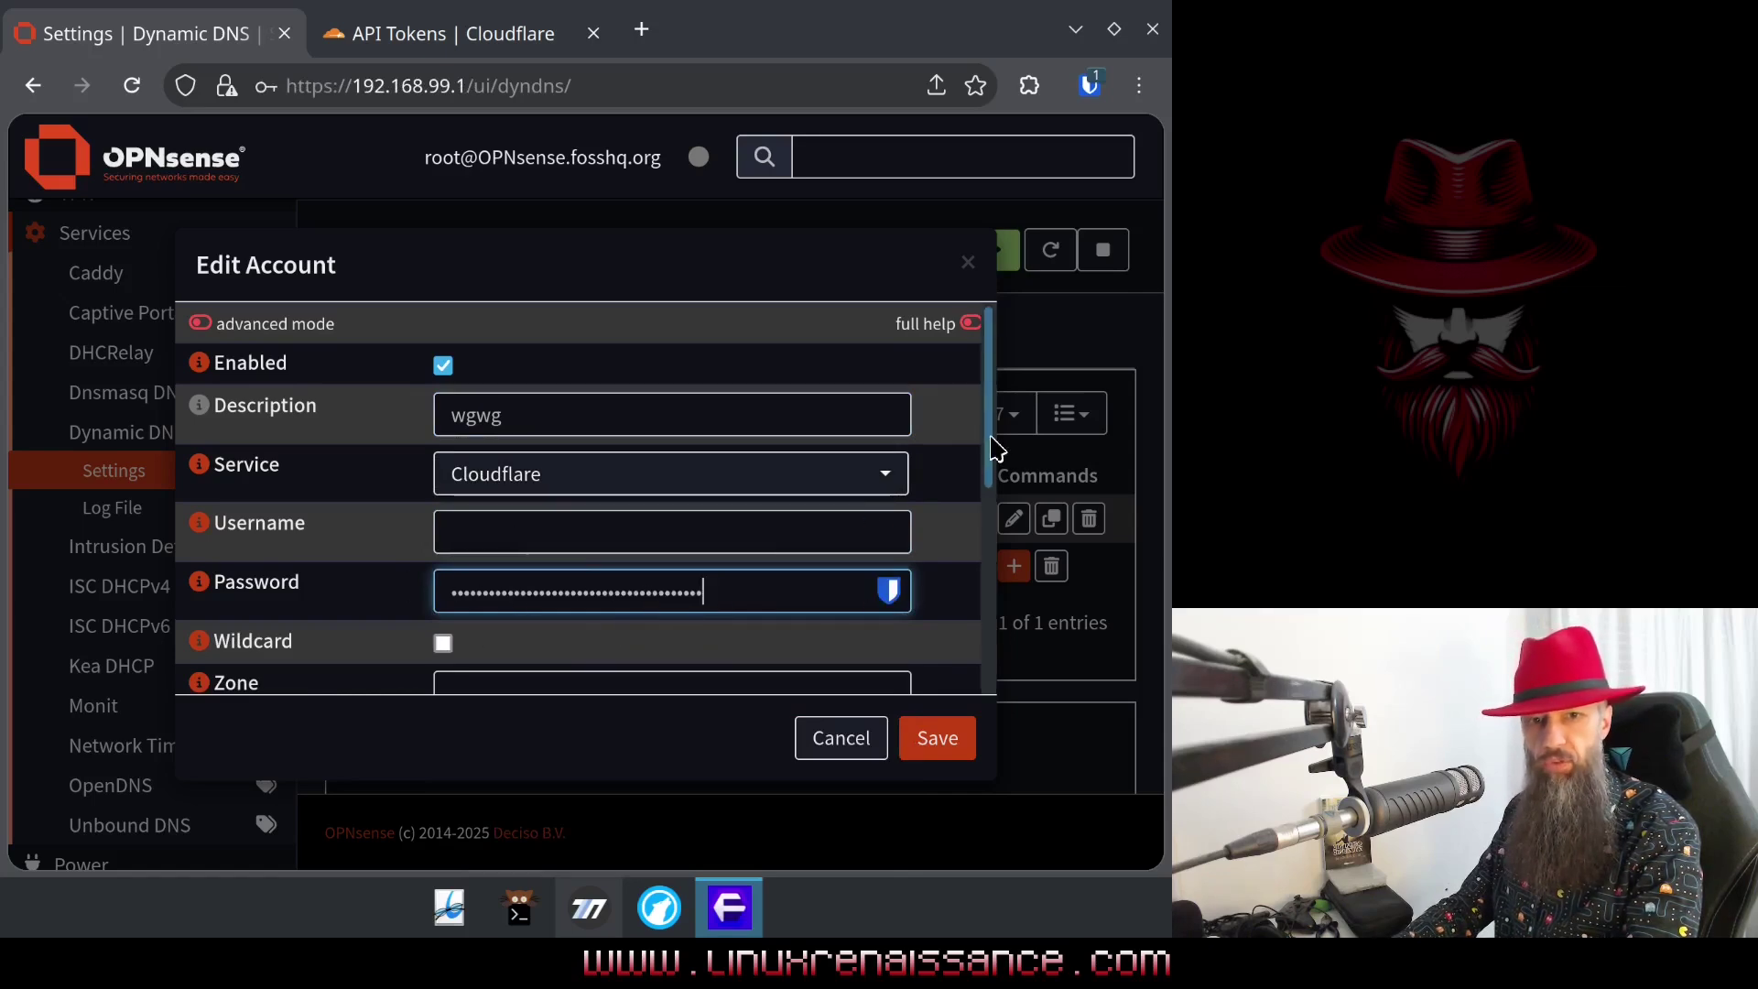
pyautogui.press('Tab')
pyautogui.press('Tab')
pyautogui.press('Tab')
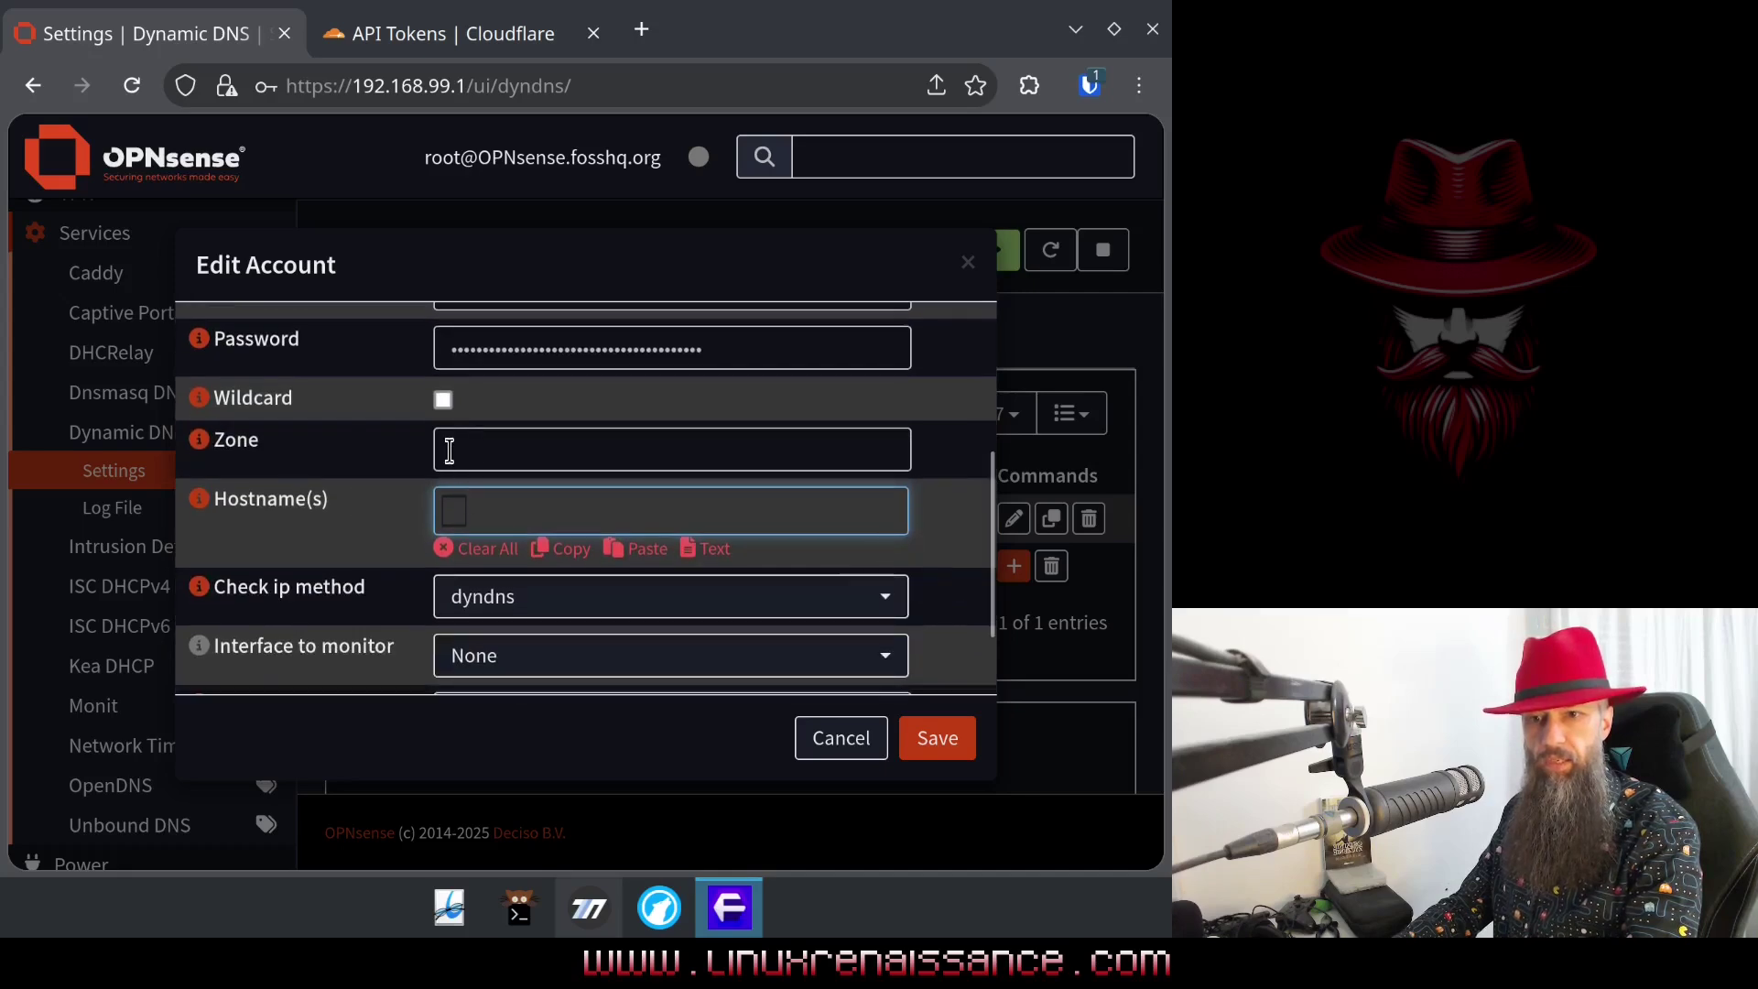
# Step: Set the zone to fosshq.org and the hostname to opnsense.fosshq.org
pyautogui.click(564, 463)
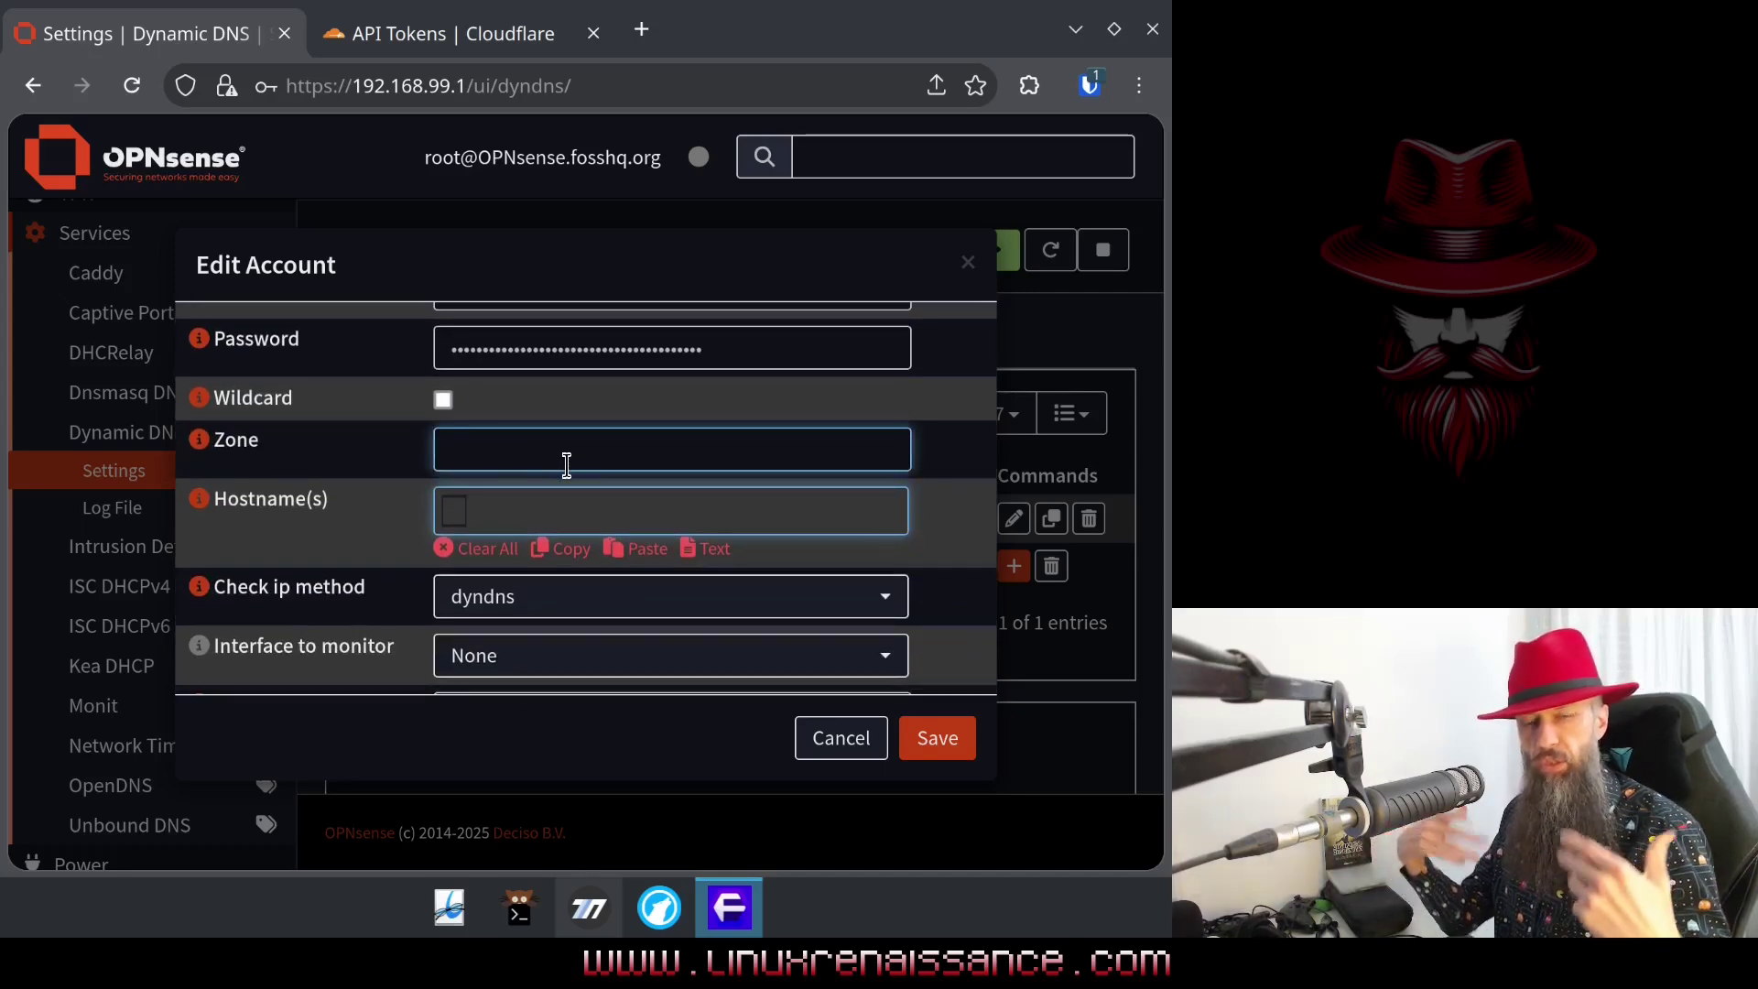
pyautogui.write('fosshq.org')
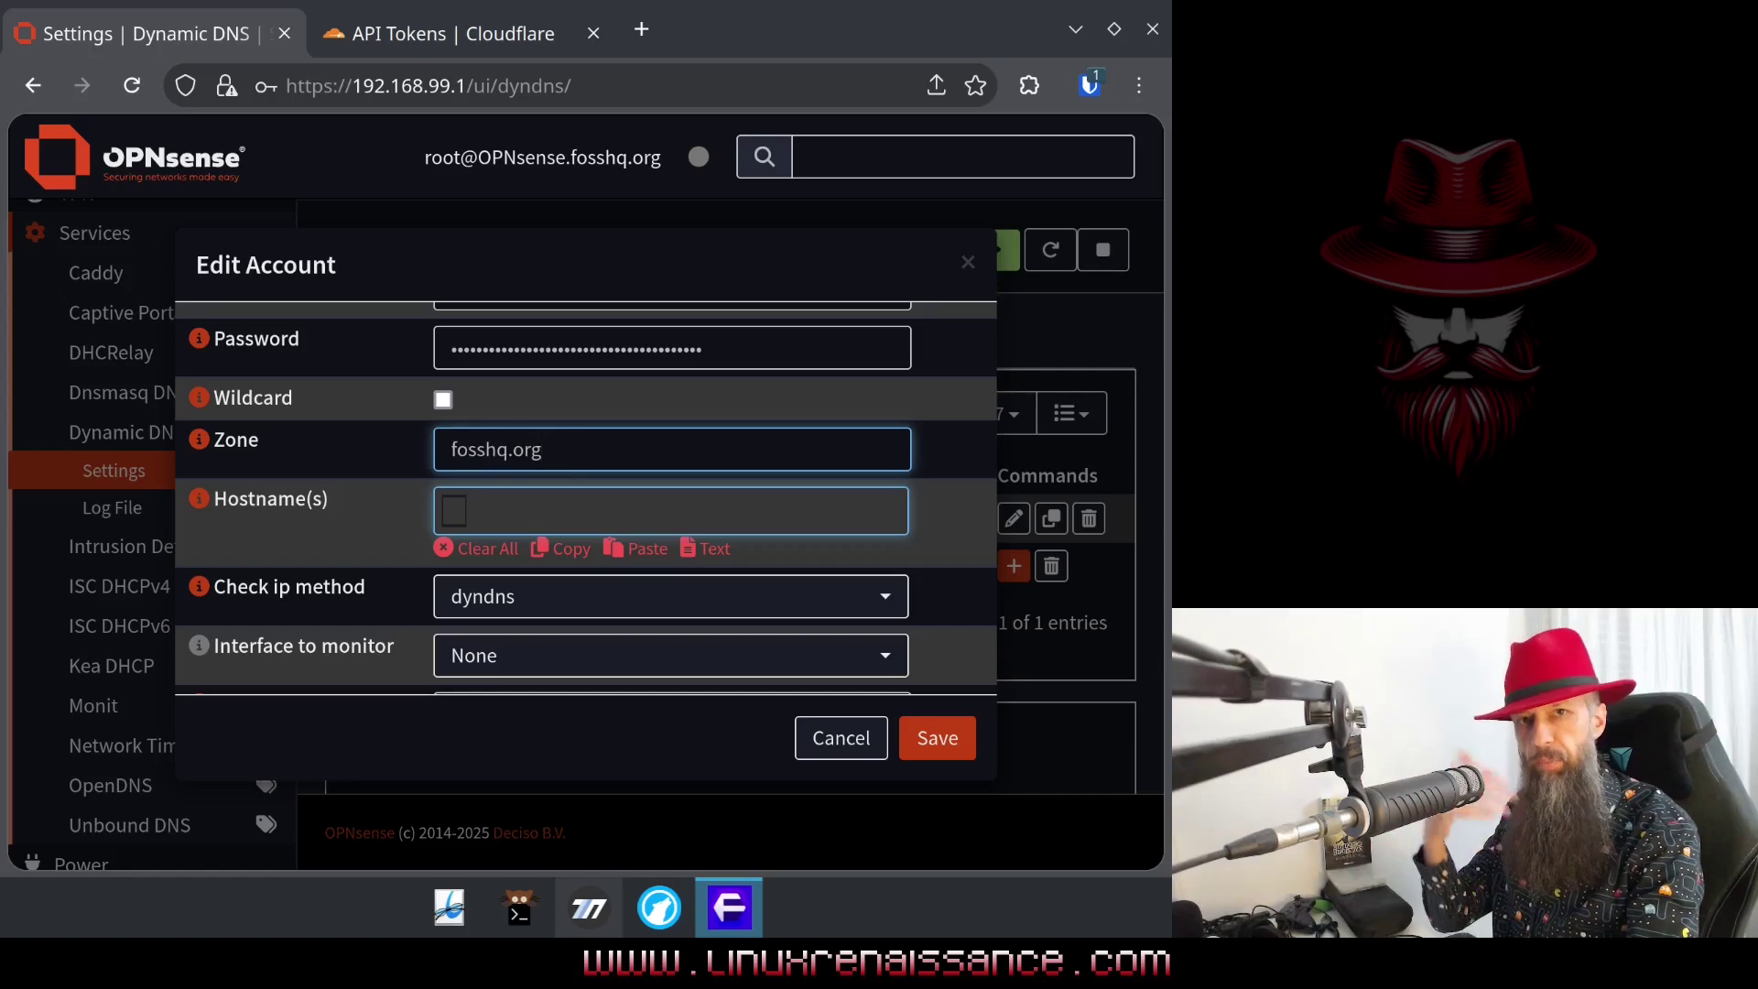
pyautogui.click(455, 513)
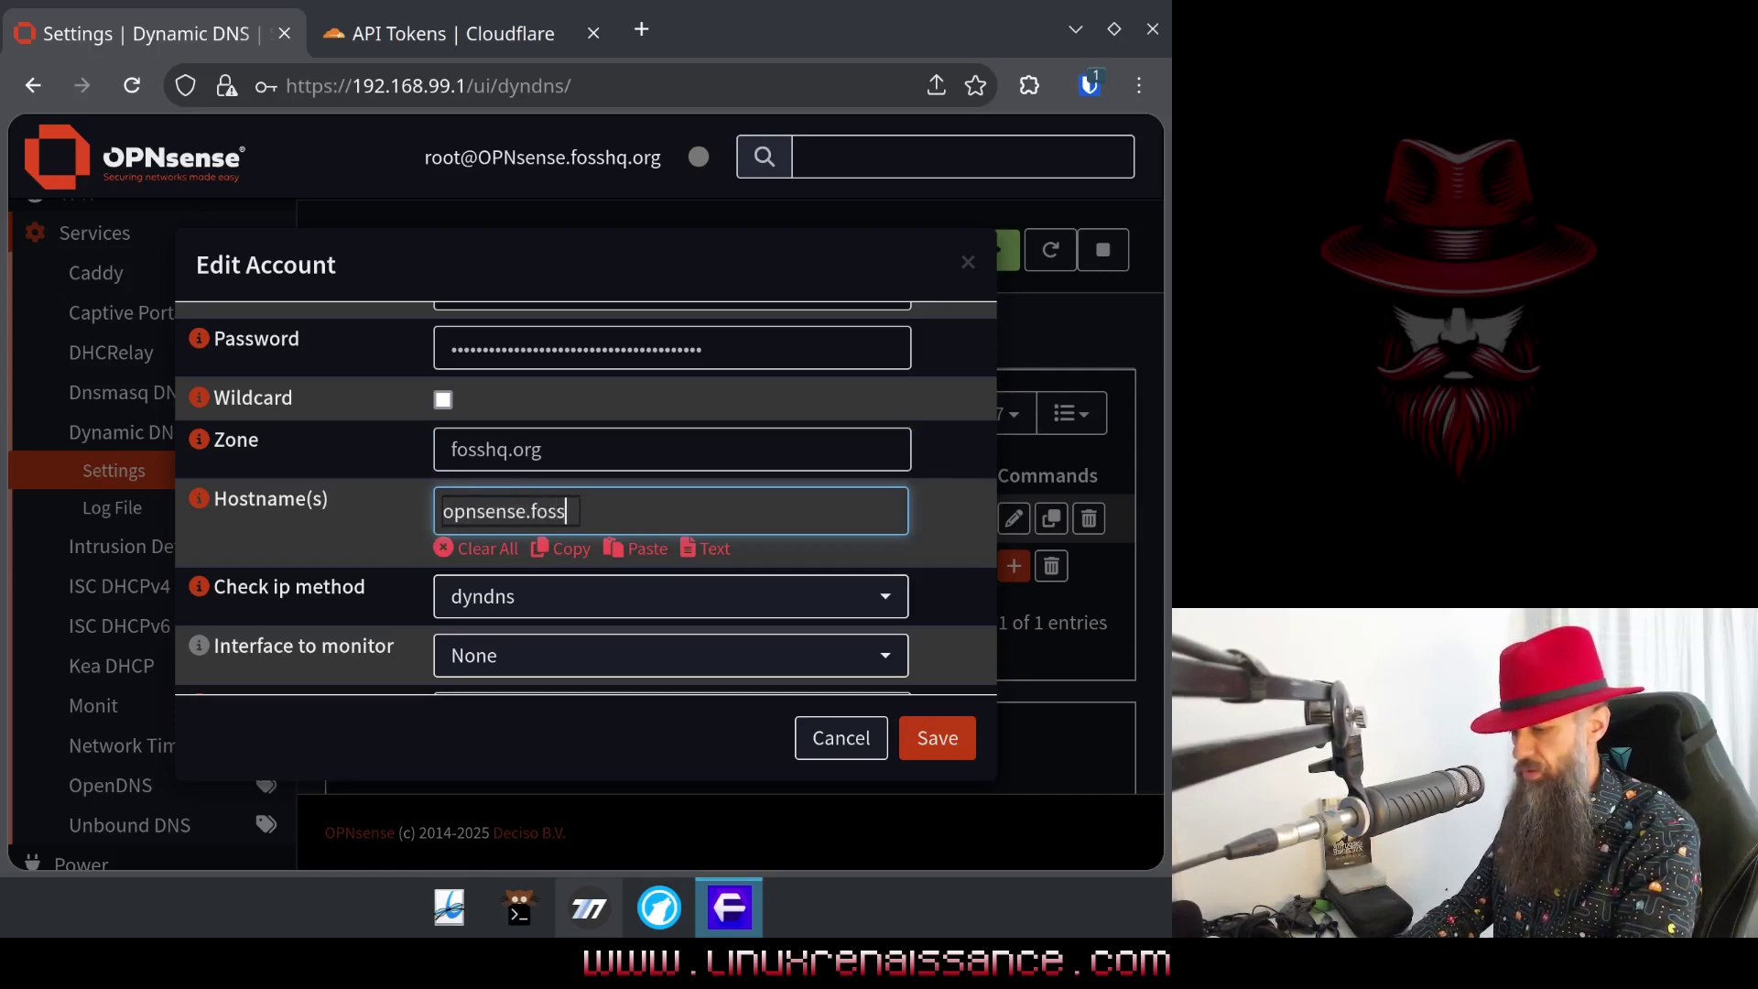
pyautogui.write('opnsense.fosshq.org')
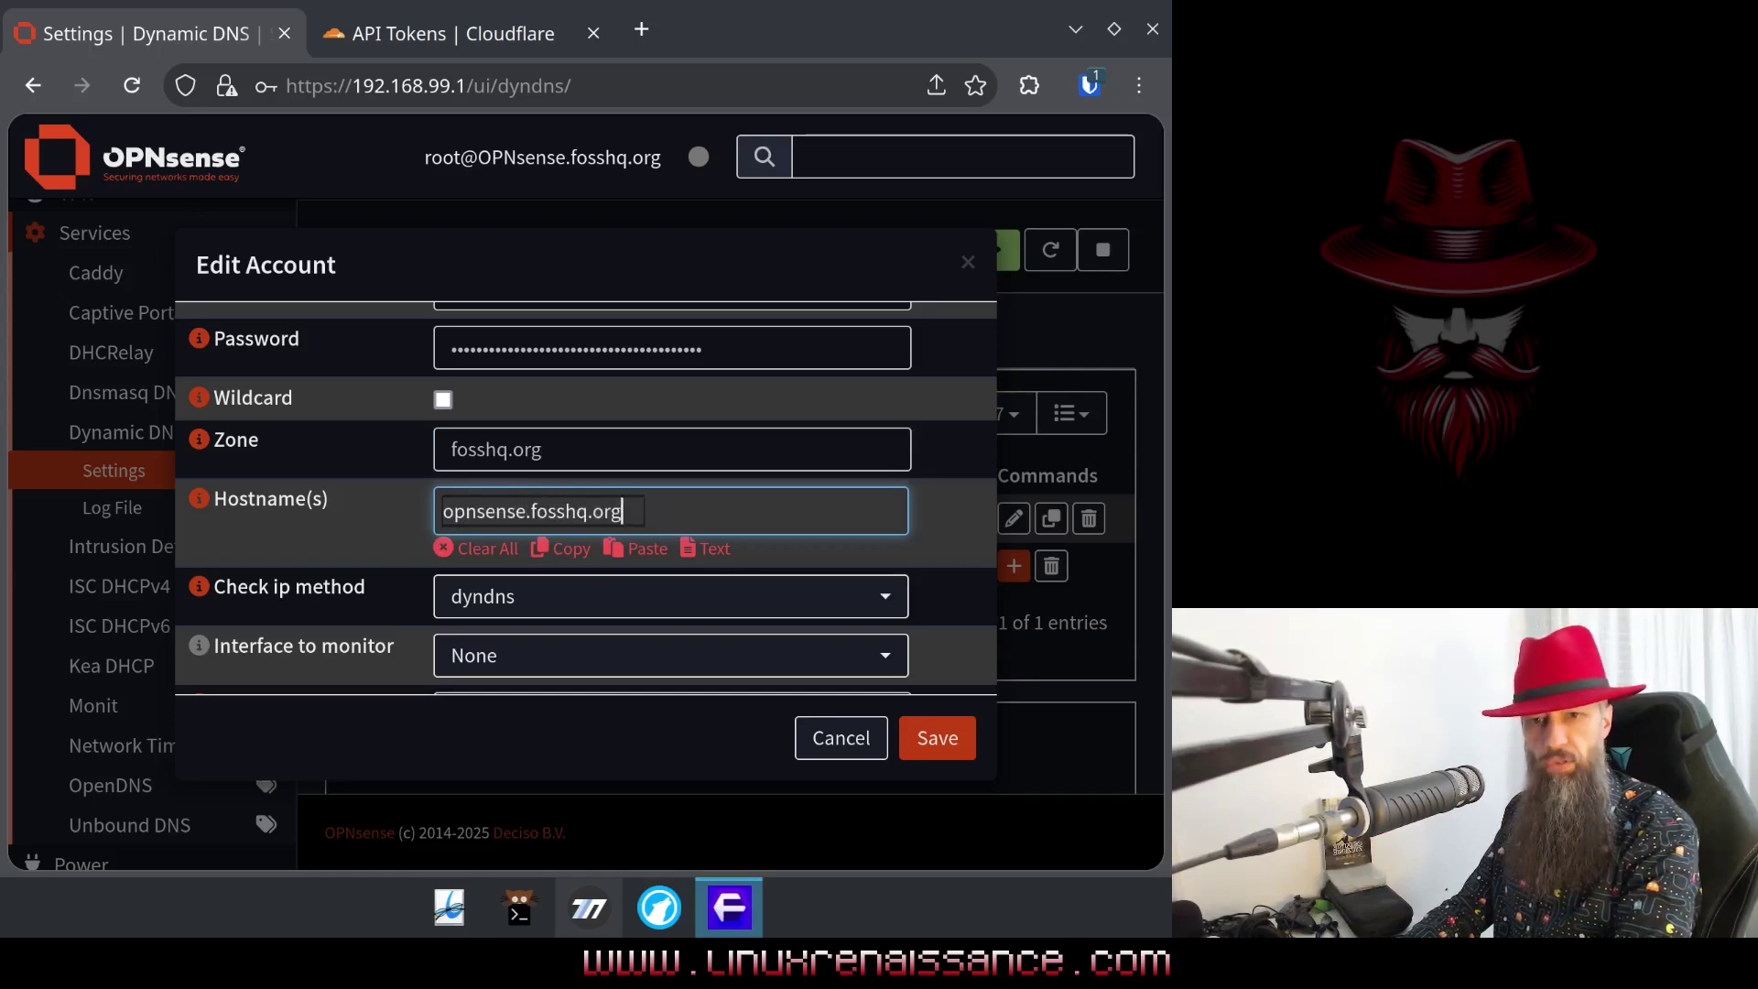
pyautogui.press('Return')
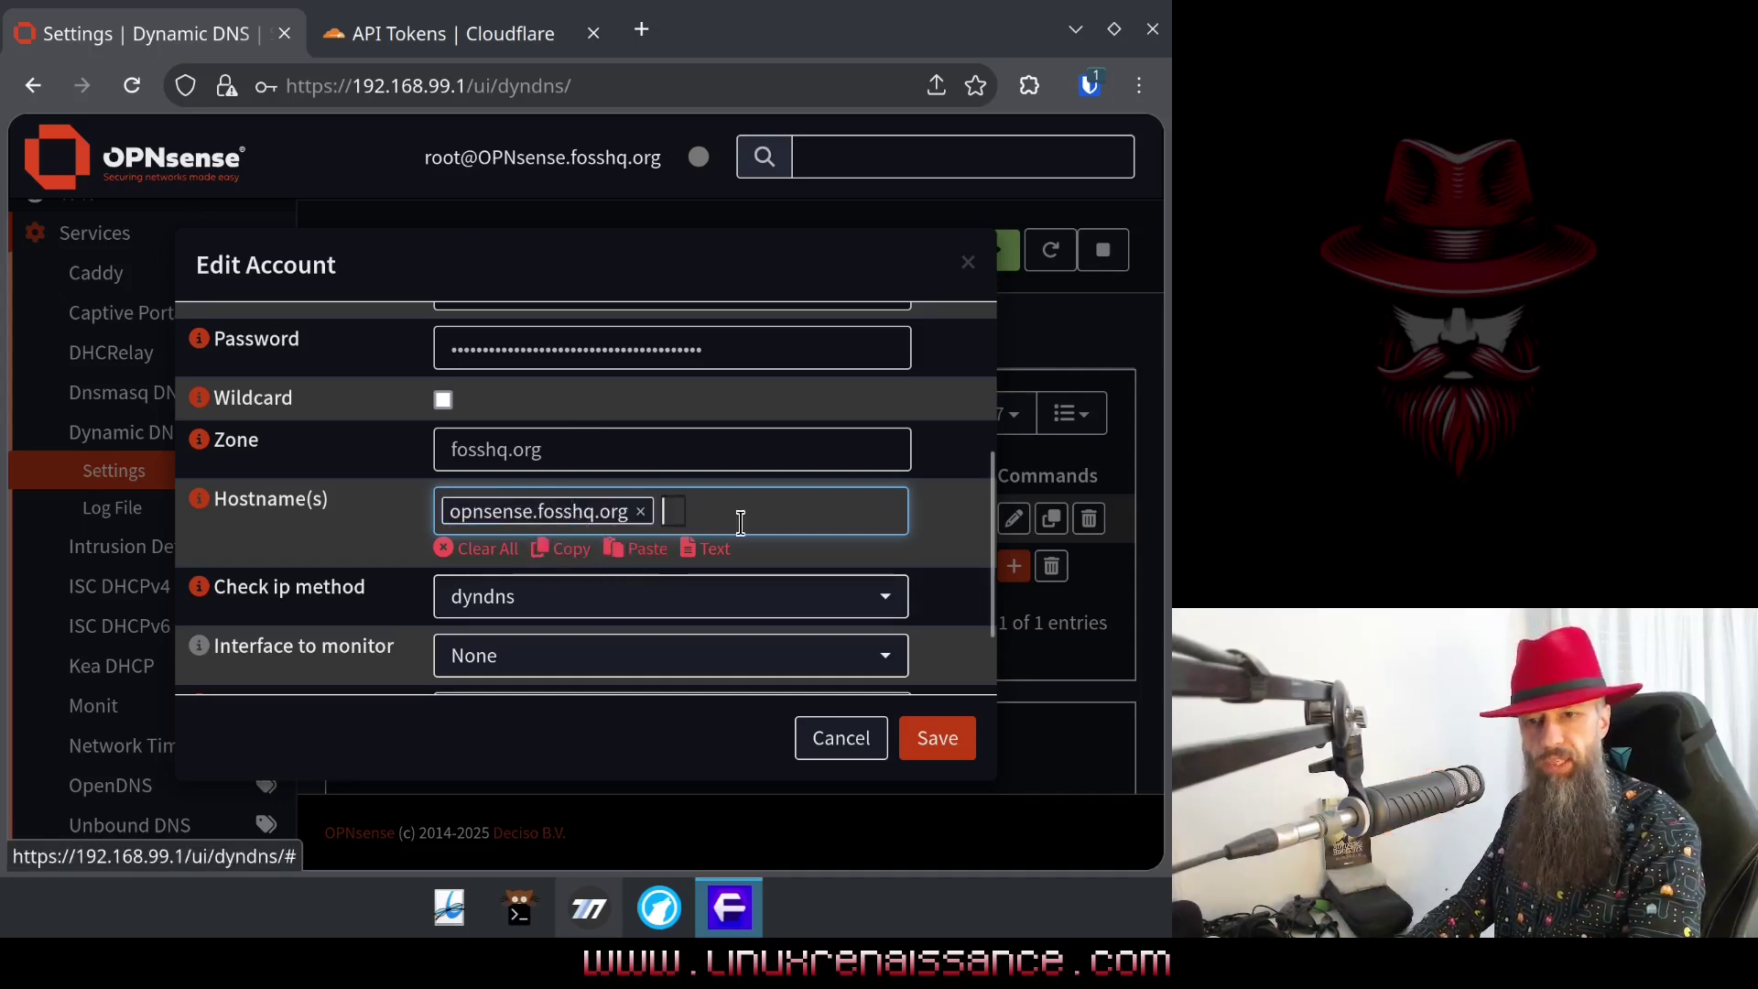
# Step: Set the check-IP method to Interface [IPv4] and monitor the WAN interface
pyautogui.scroll(-1, 742, 517)
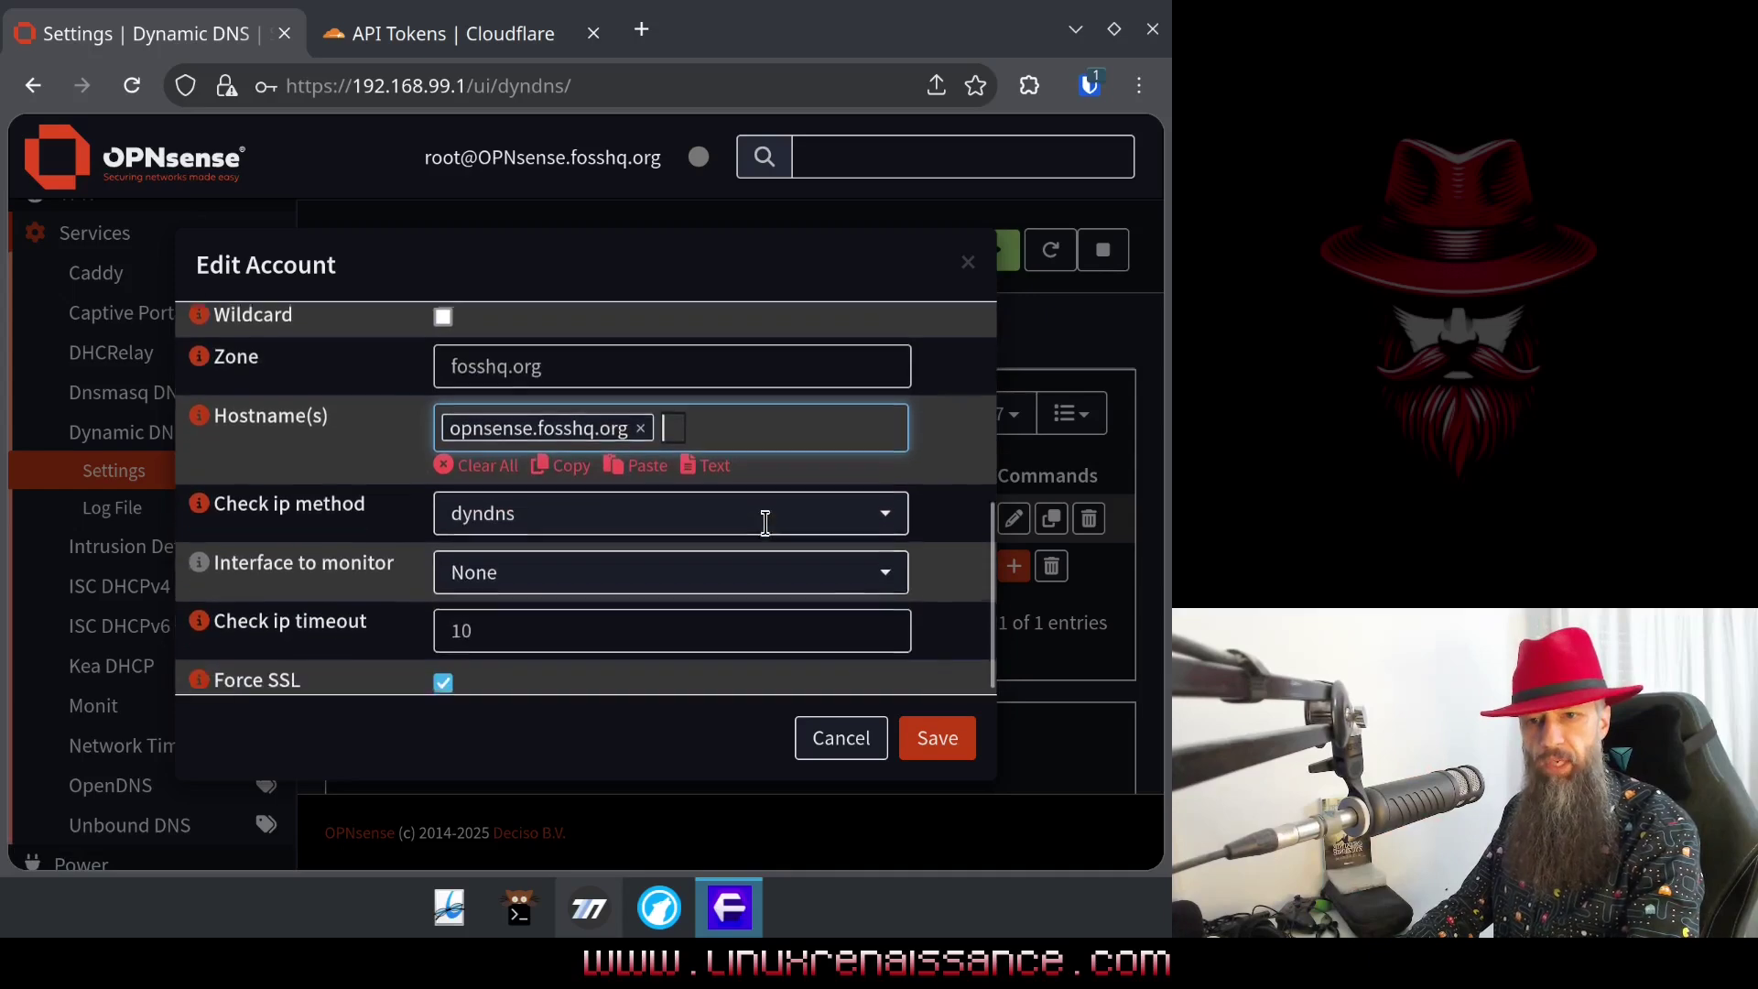
pyautogui.click(549, 515)
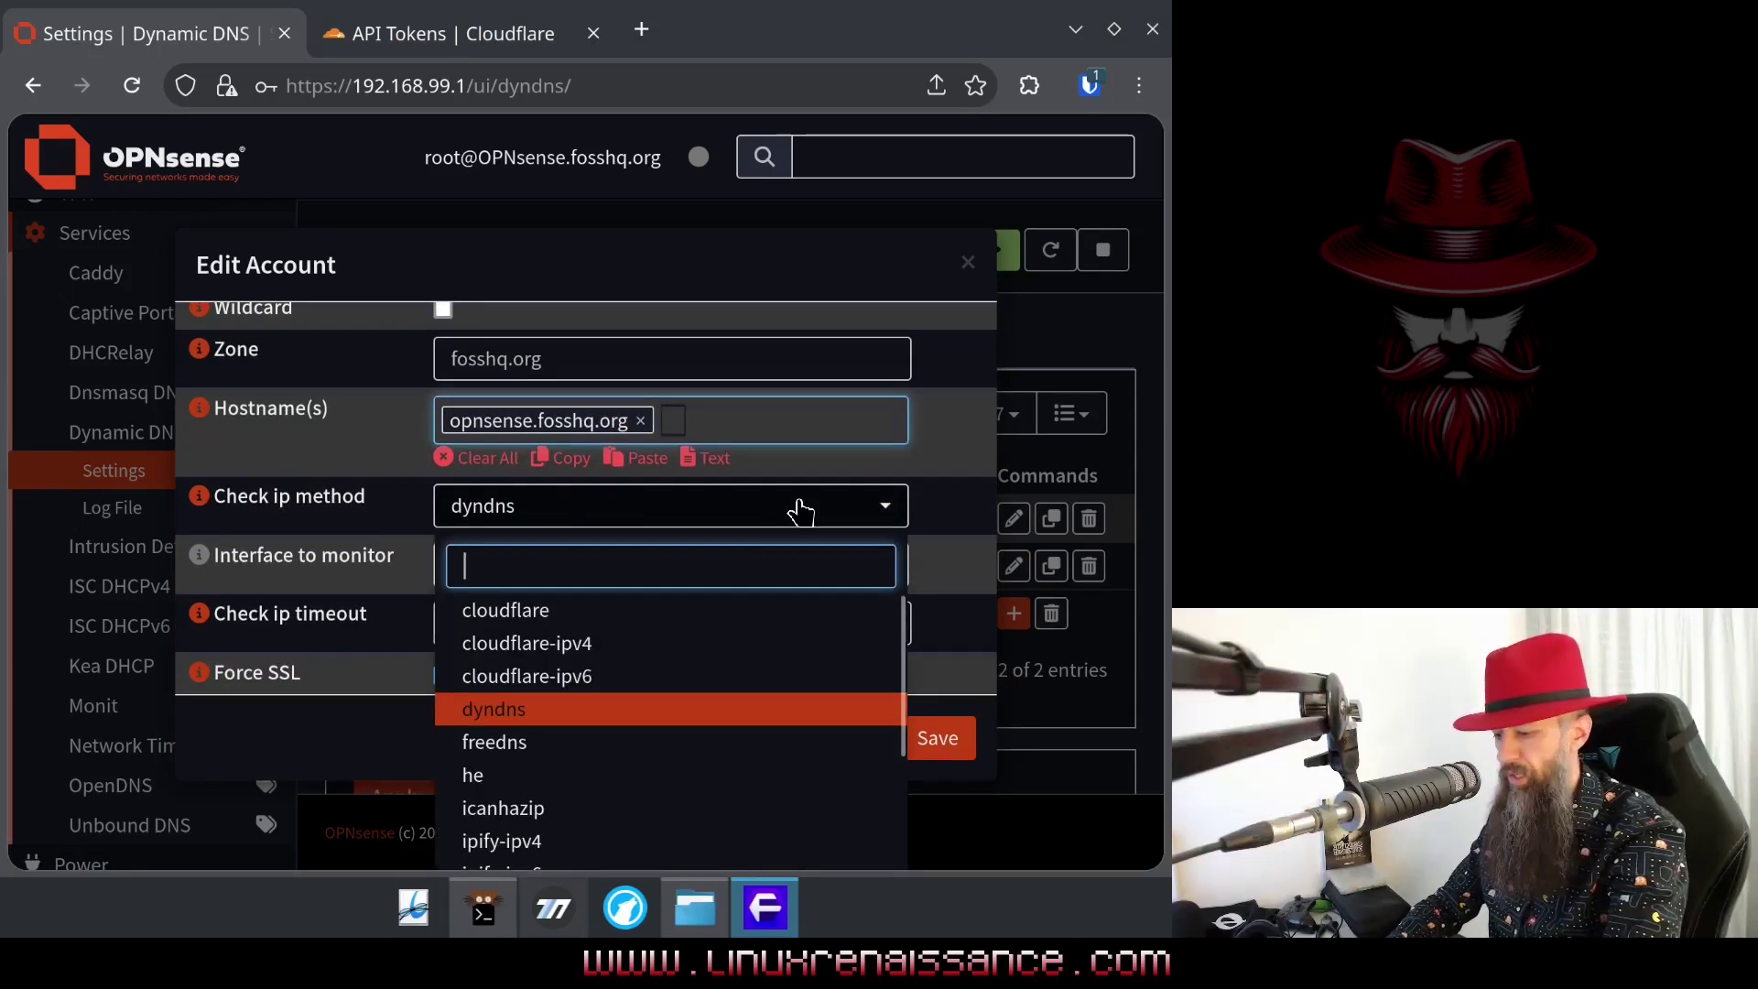
pyautogui.write('inter')
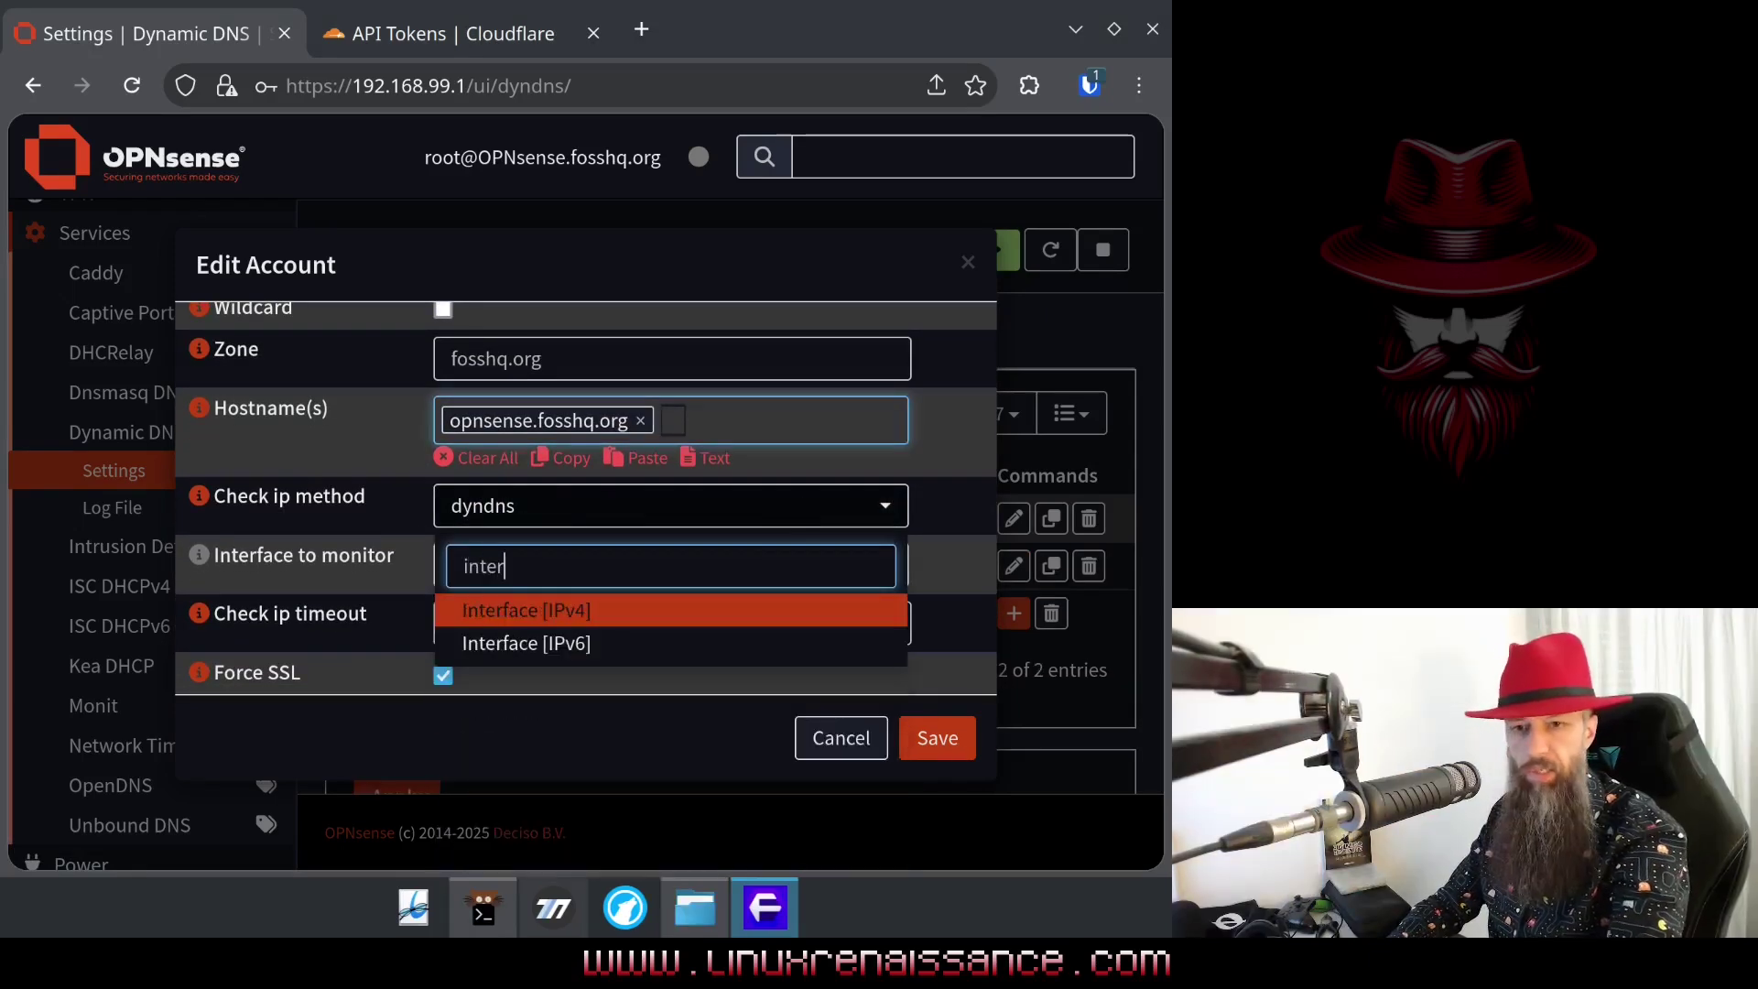
pyautogui.click(575, 610)
pyautogui.click(526, 563)
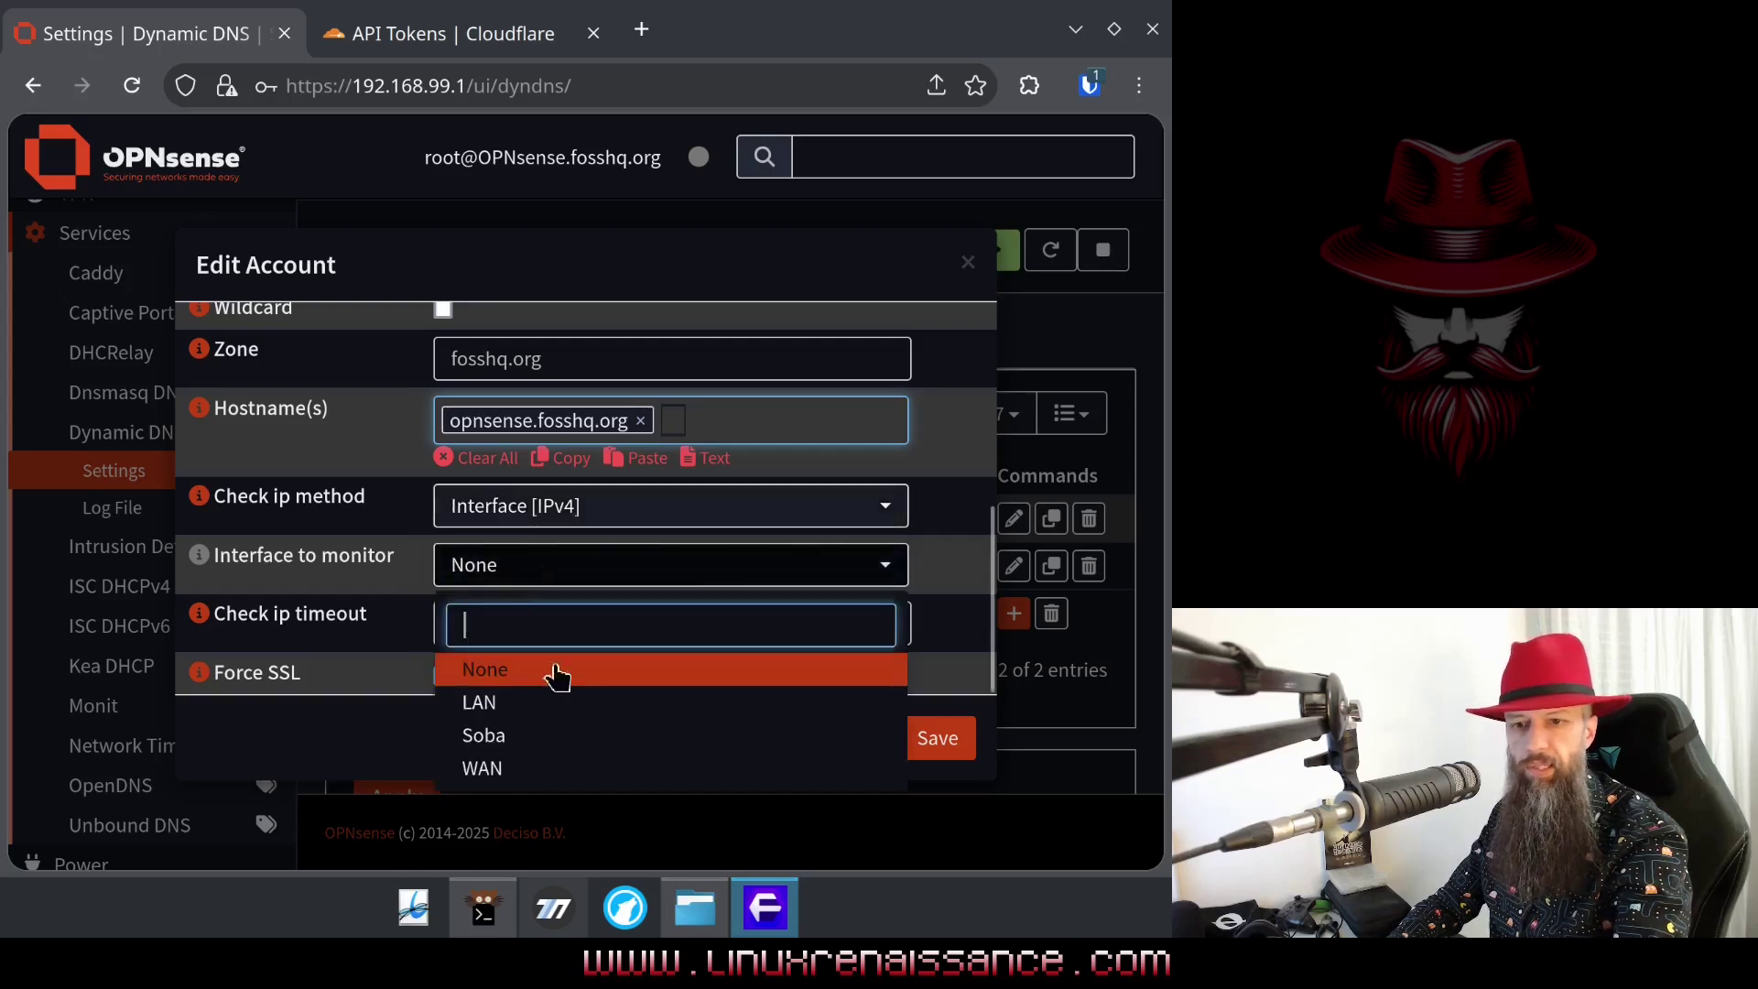
pyautogui.click(517, 767)
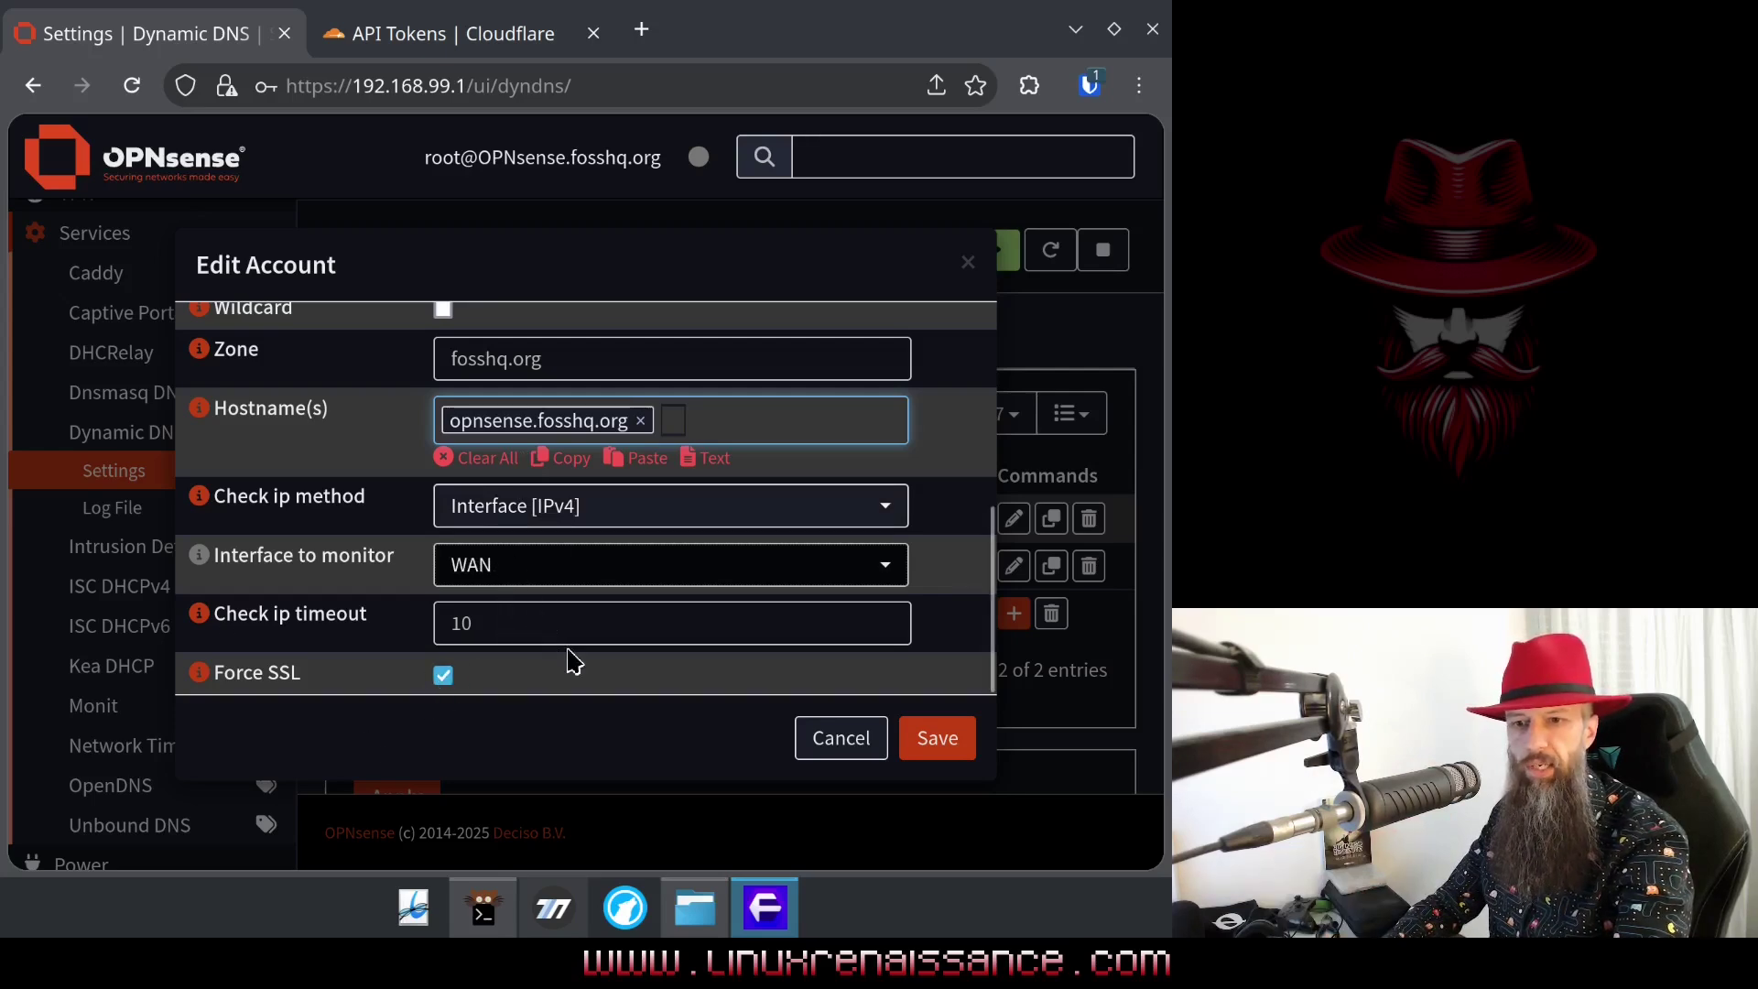
# Step: Save the wgwg account, check the Dynamic DNS log, then return to Settings
pyautogui.click(945, 747)
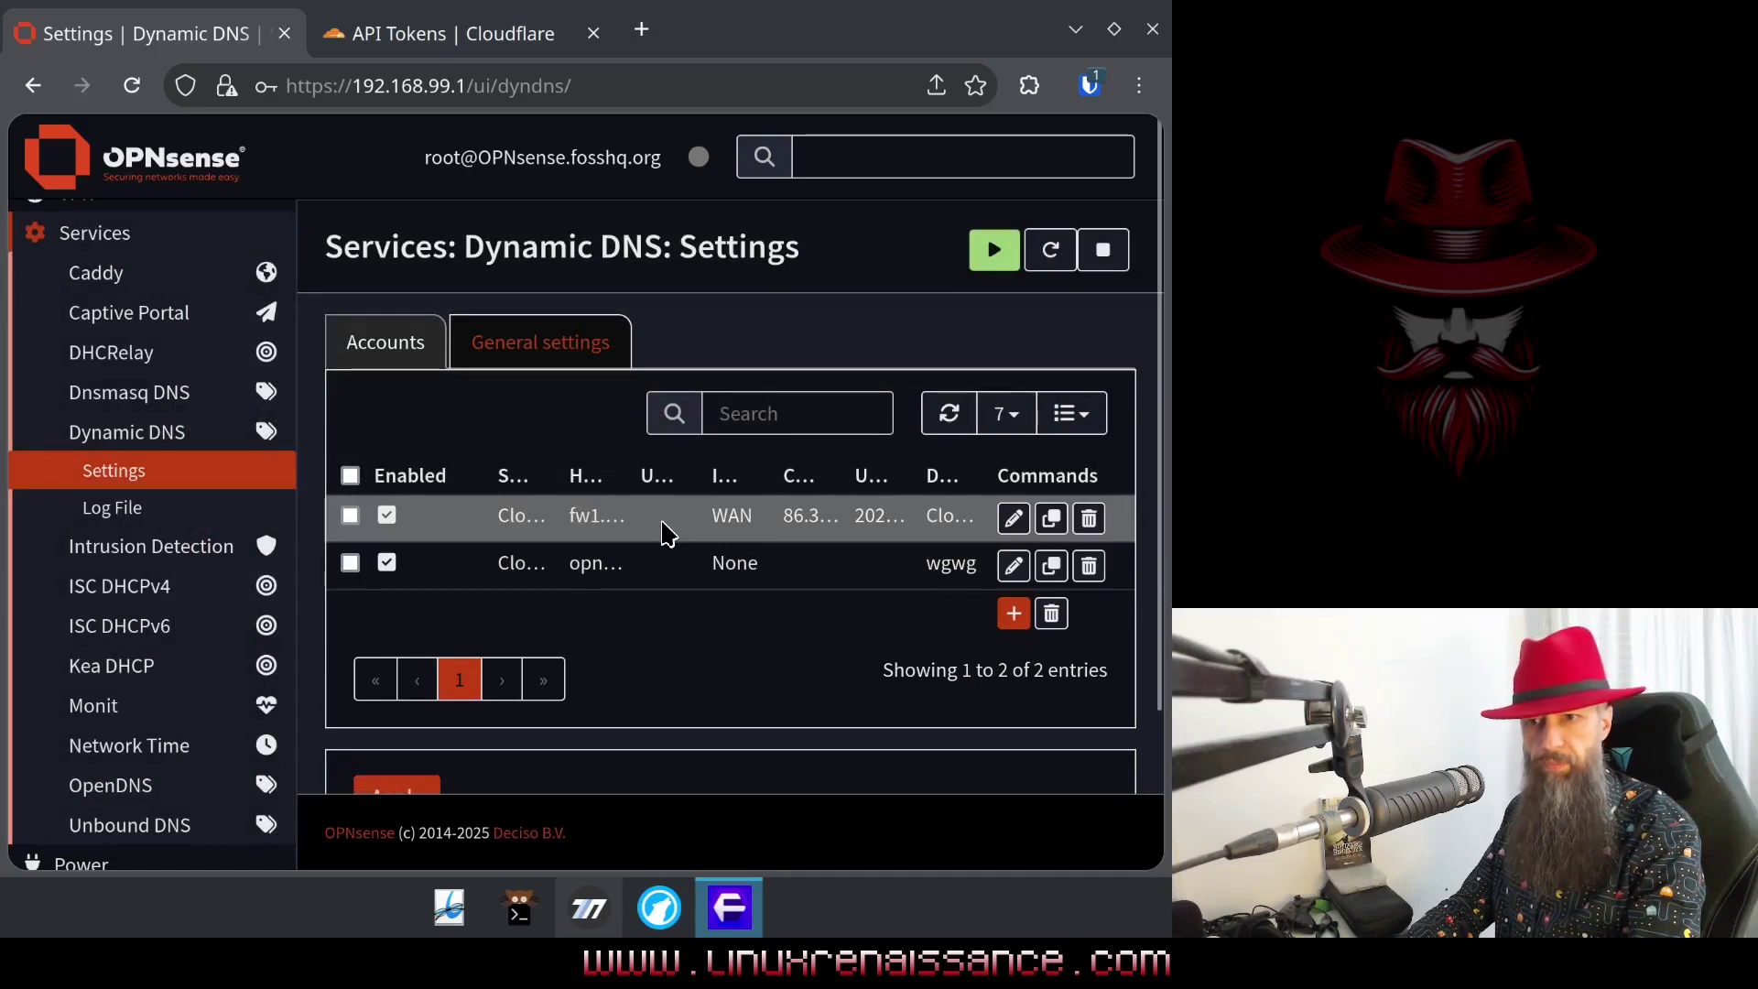
pyautogui.click(117, 509)
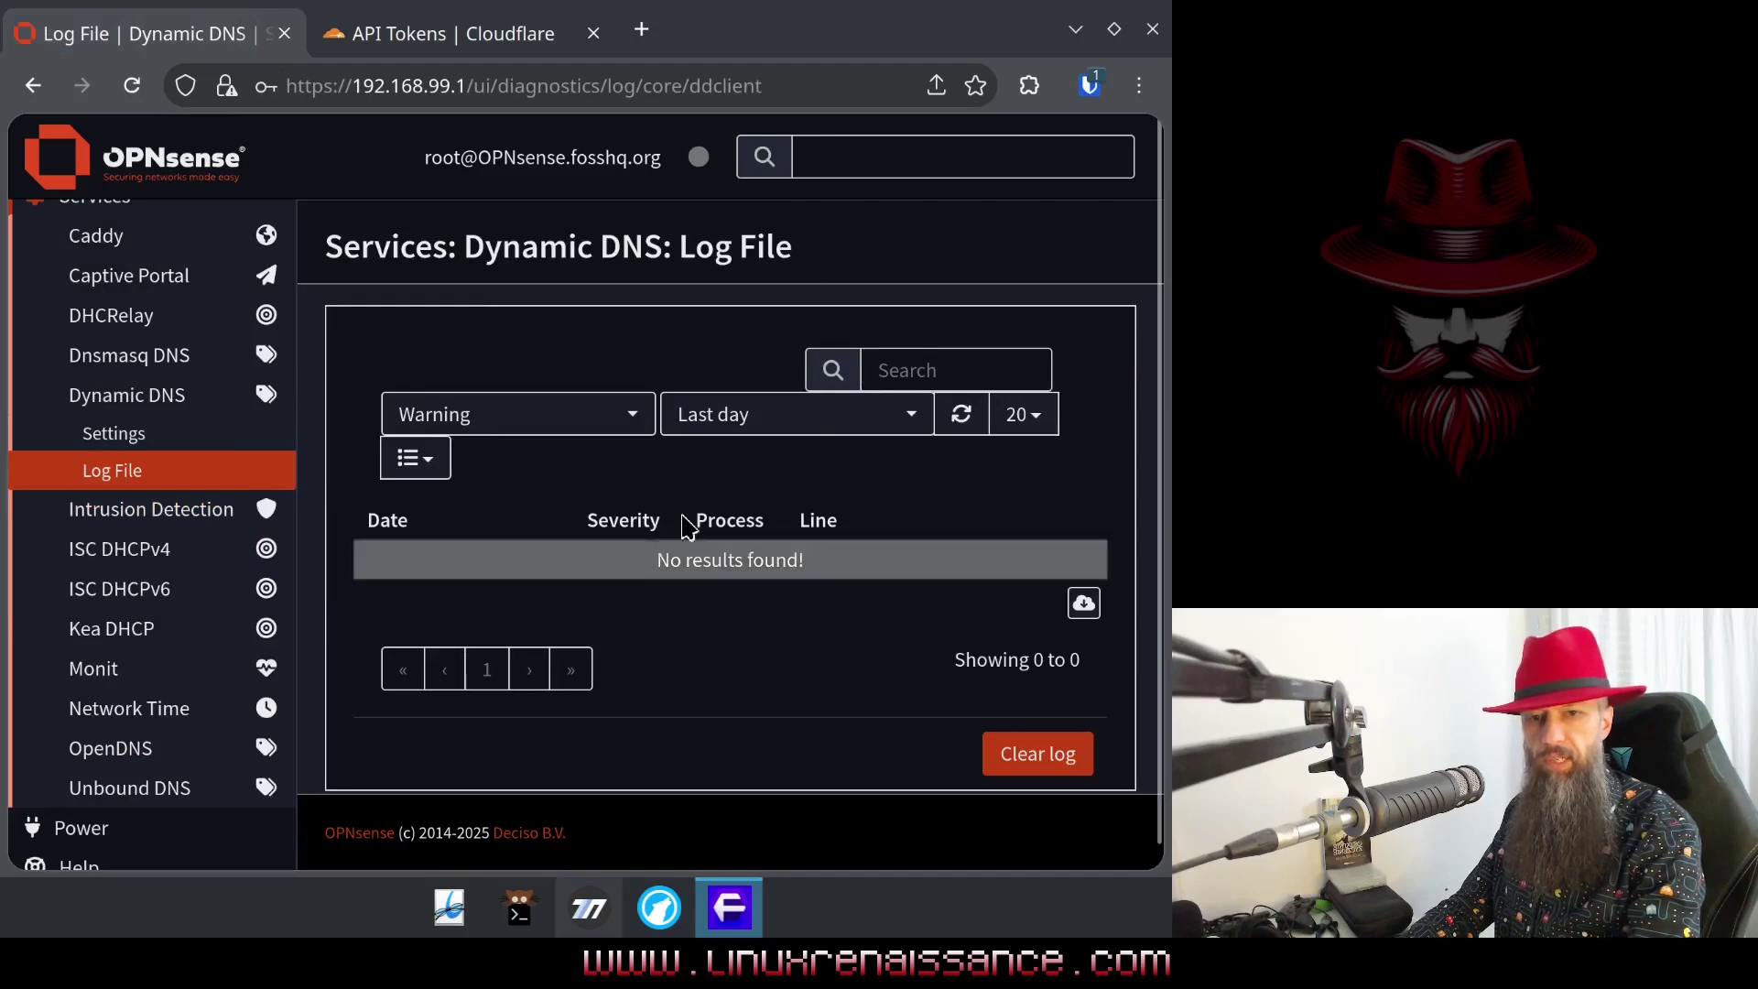
pyautogui.click(124, 439)
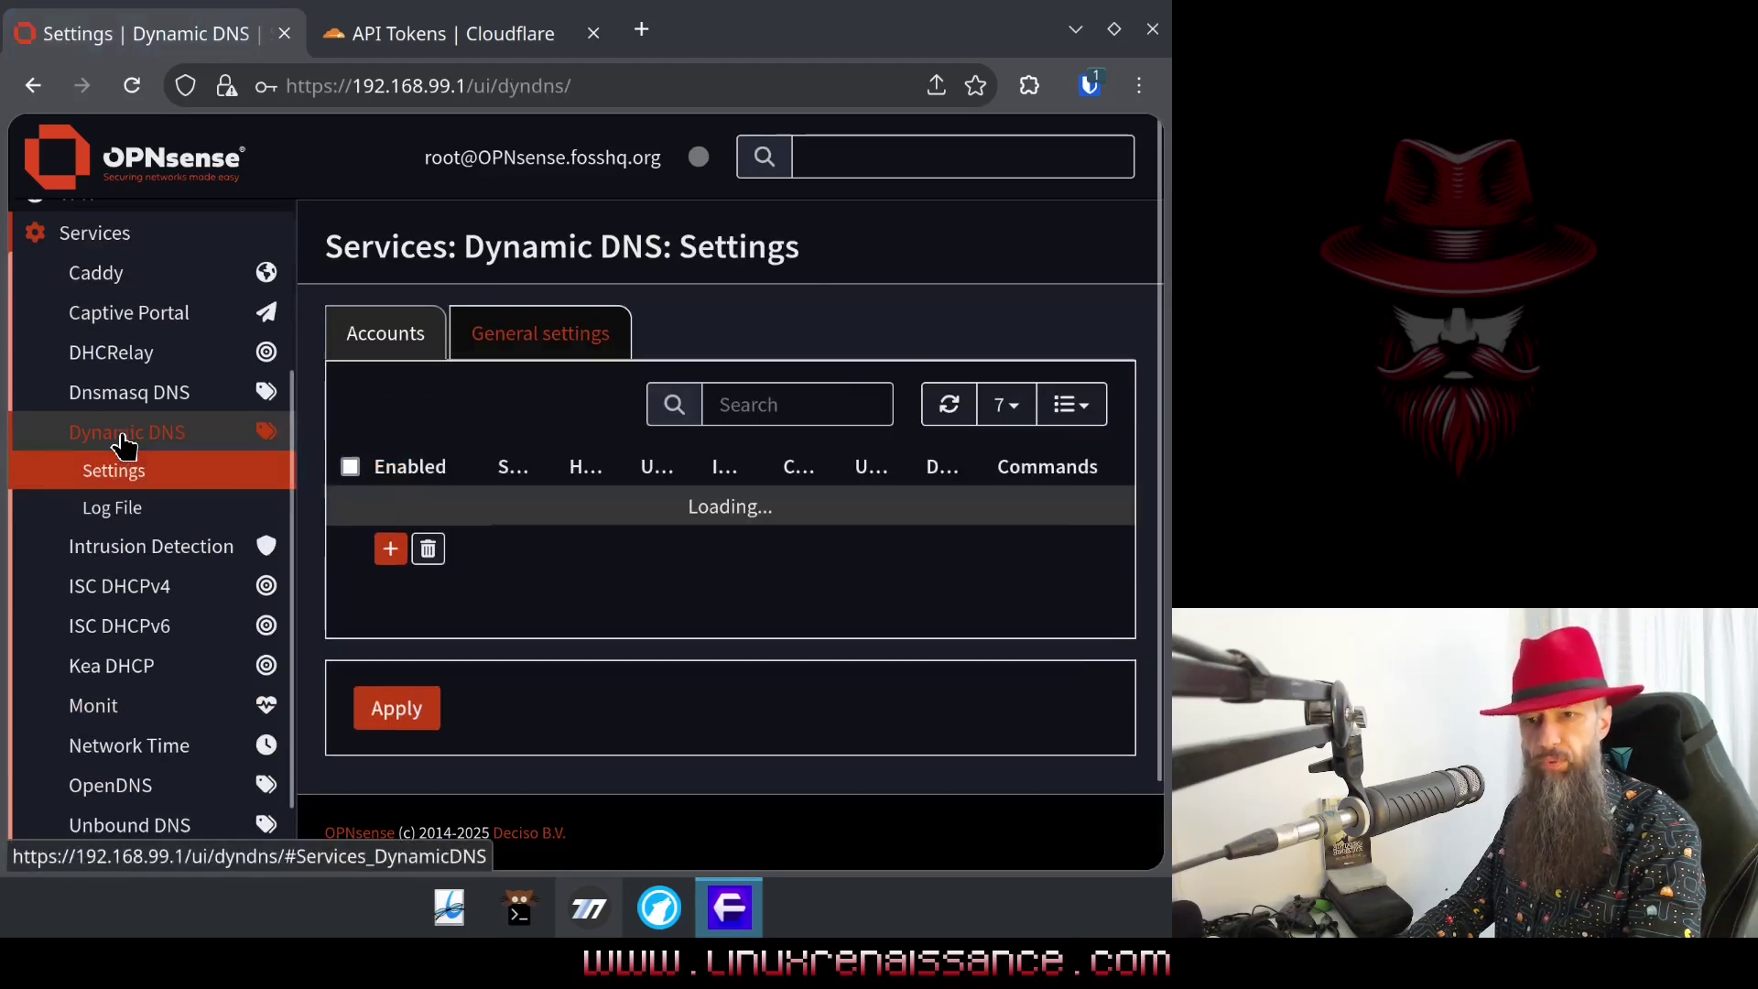
# Step: Run nslookup opnsense.fosshq.org in the terminal to confirm it resolves
pyautogui.click(519, 907)
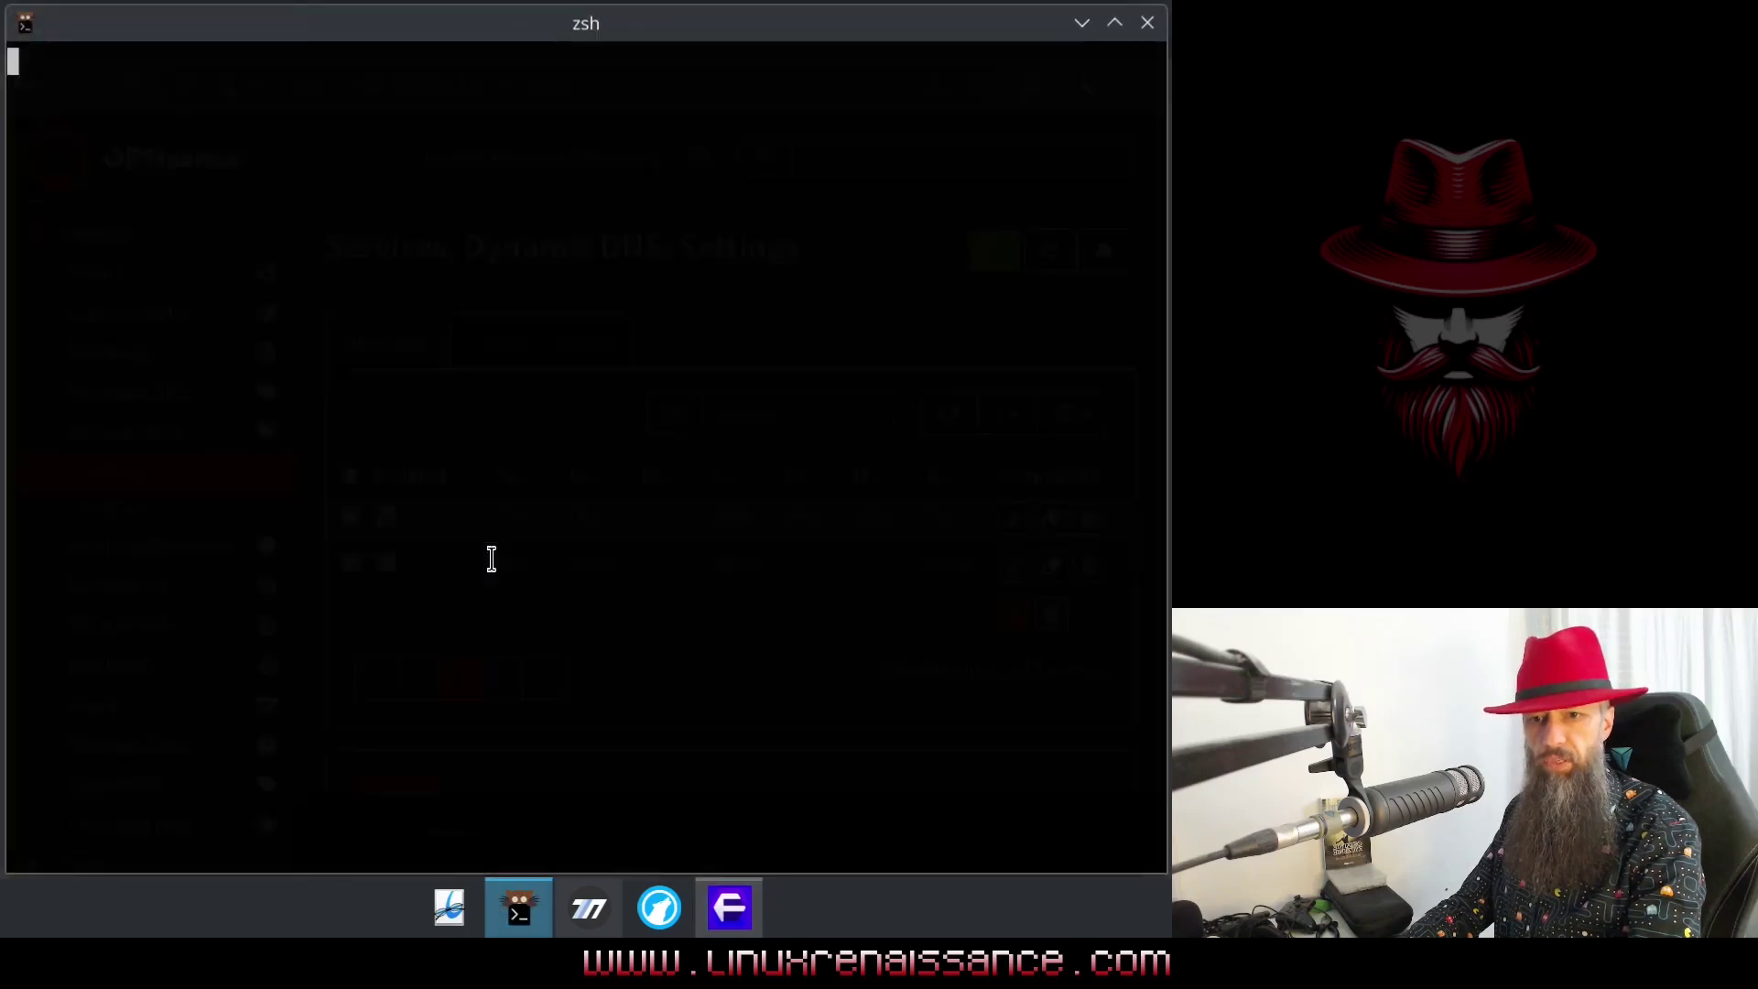
pyautogui.write('nslookup opnsense.fosshq.org')
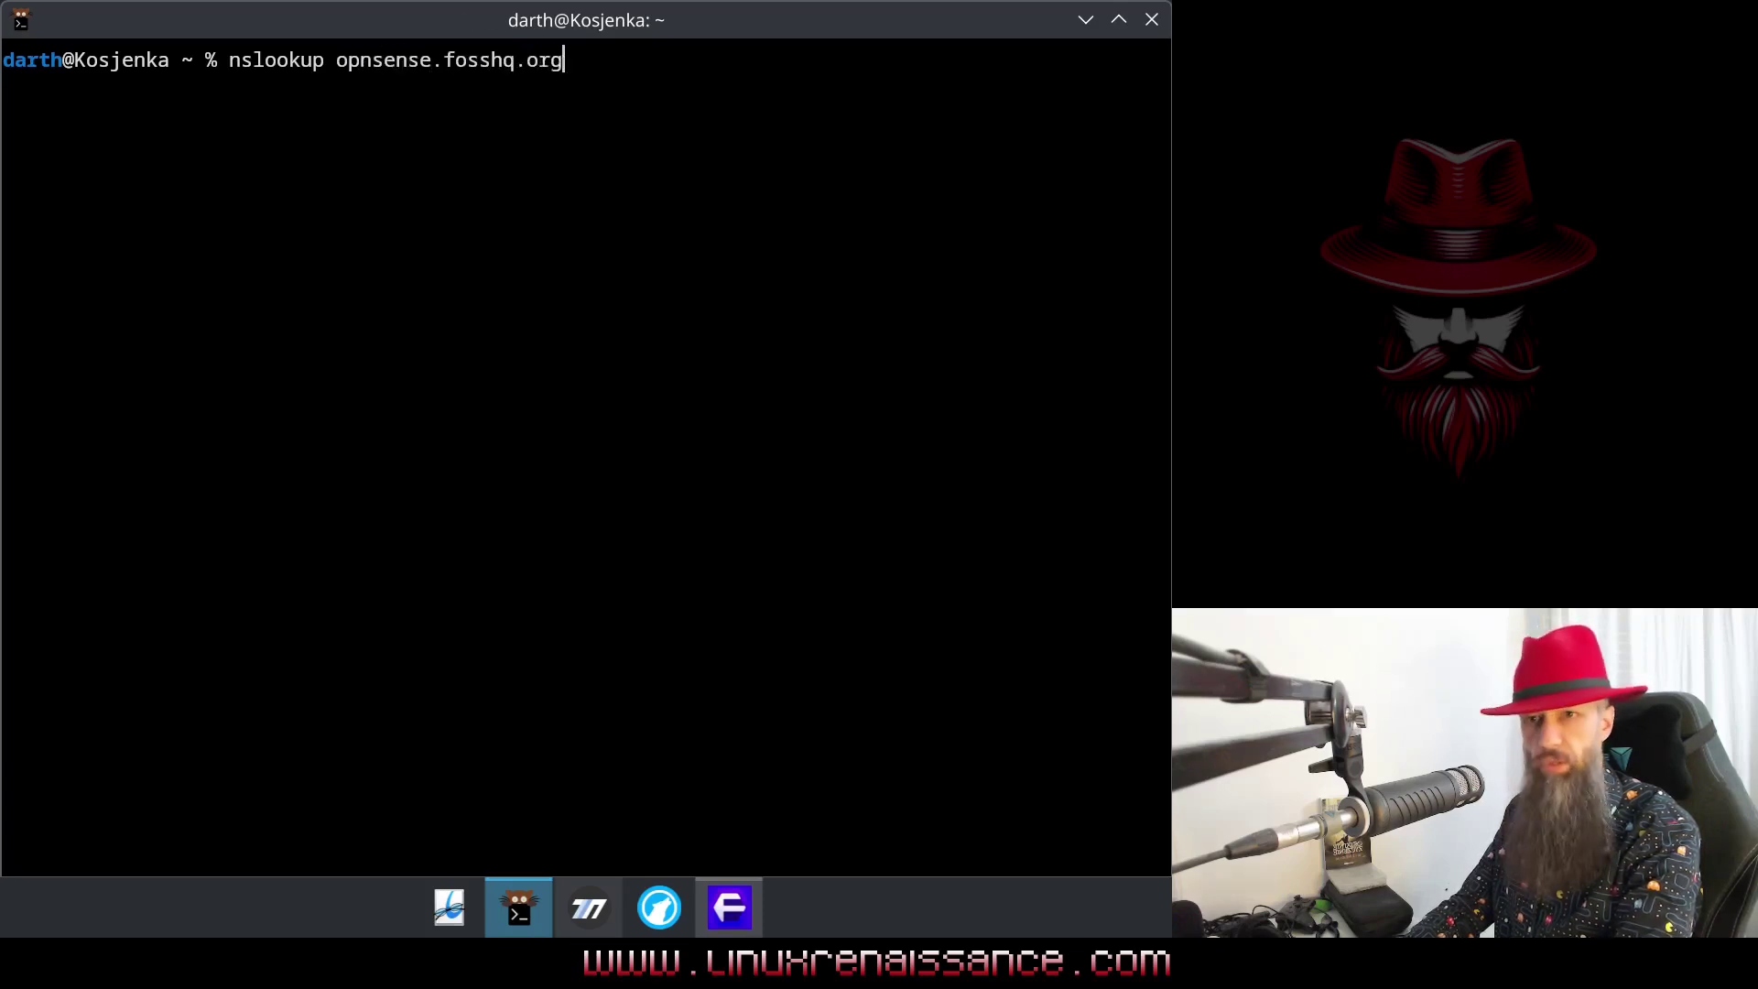
pyautogui.press('Return')
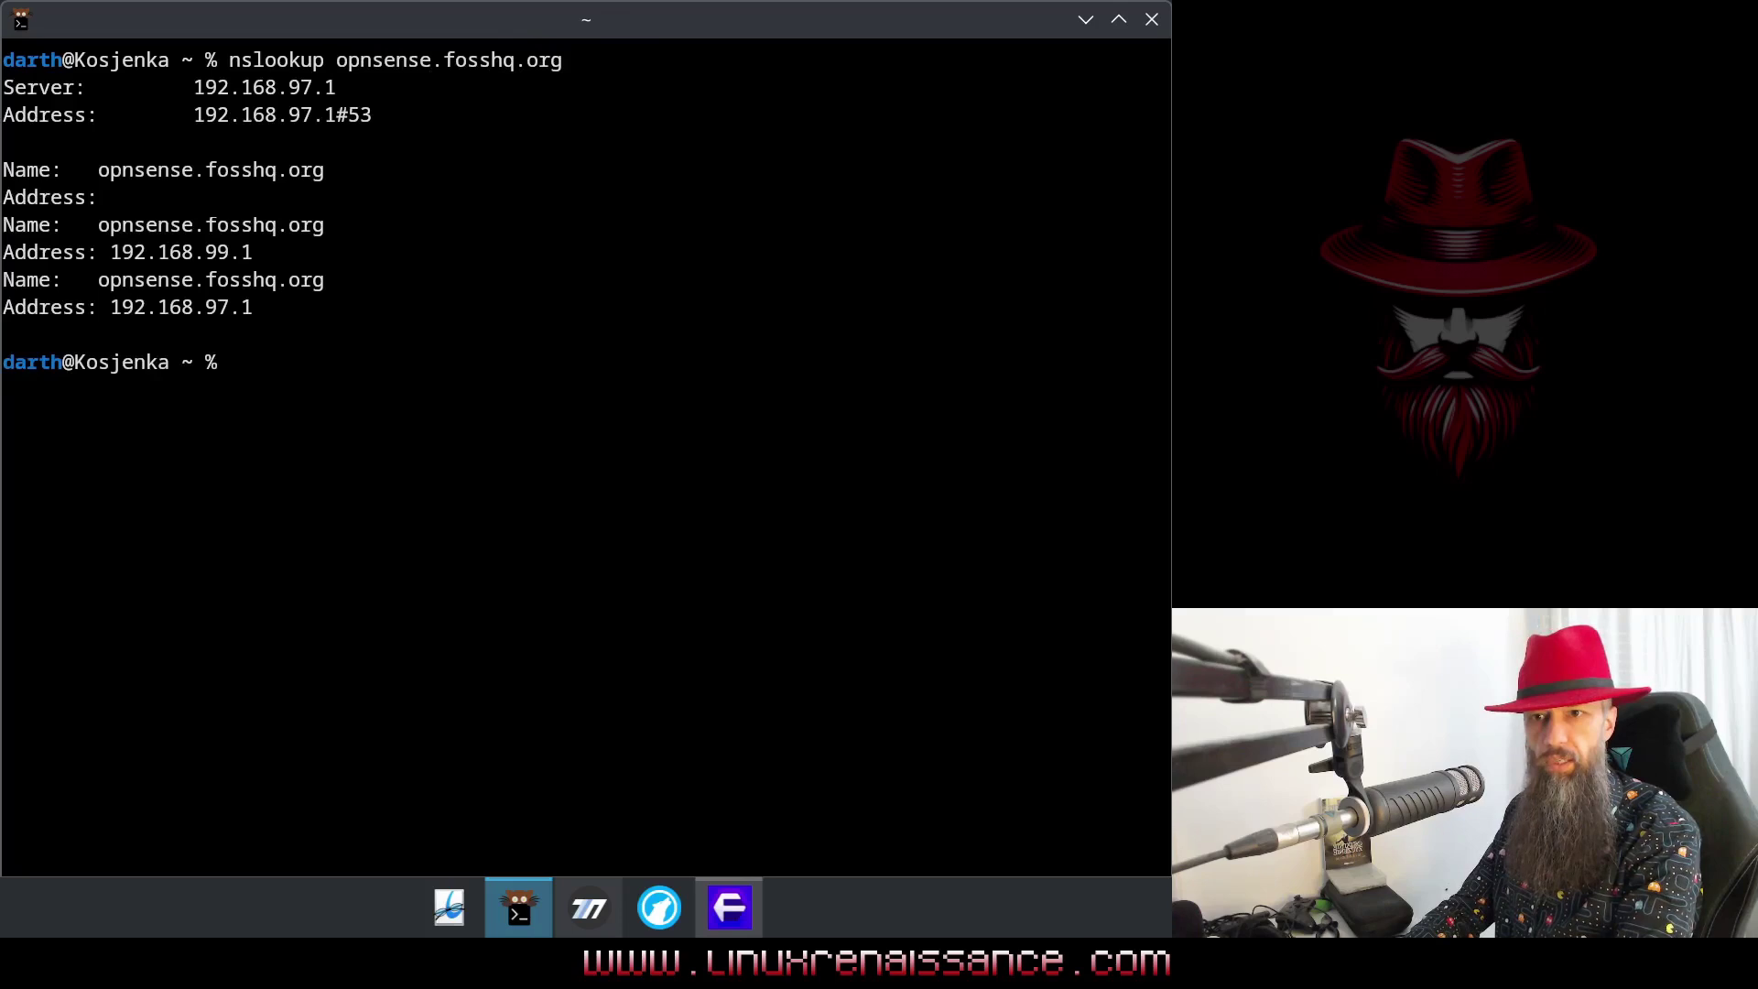